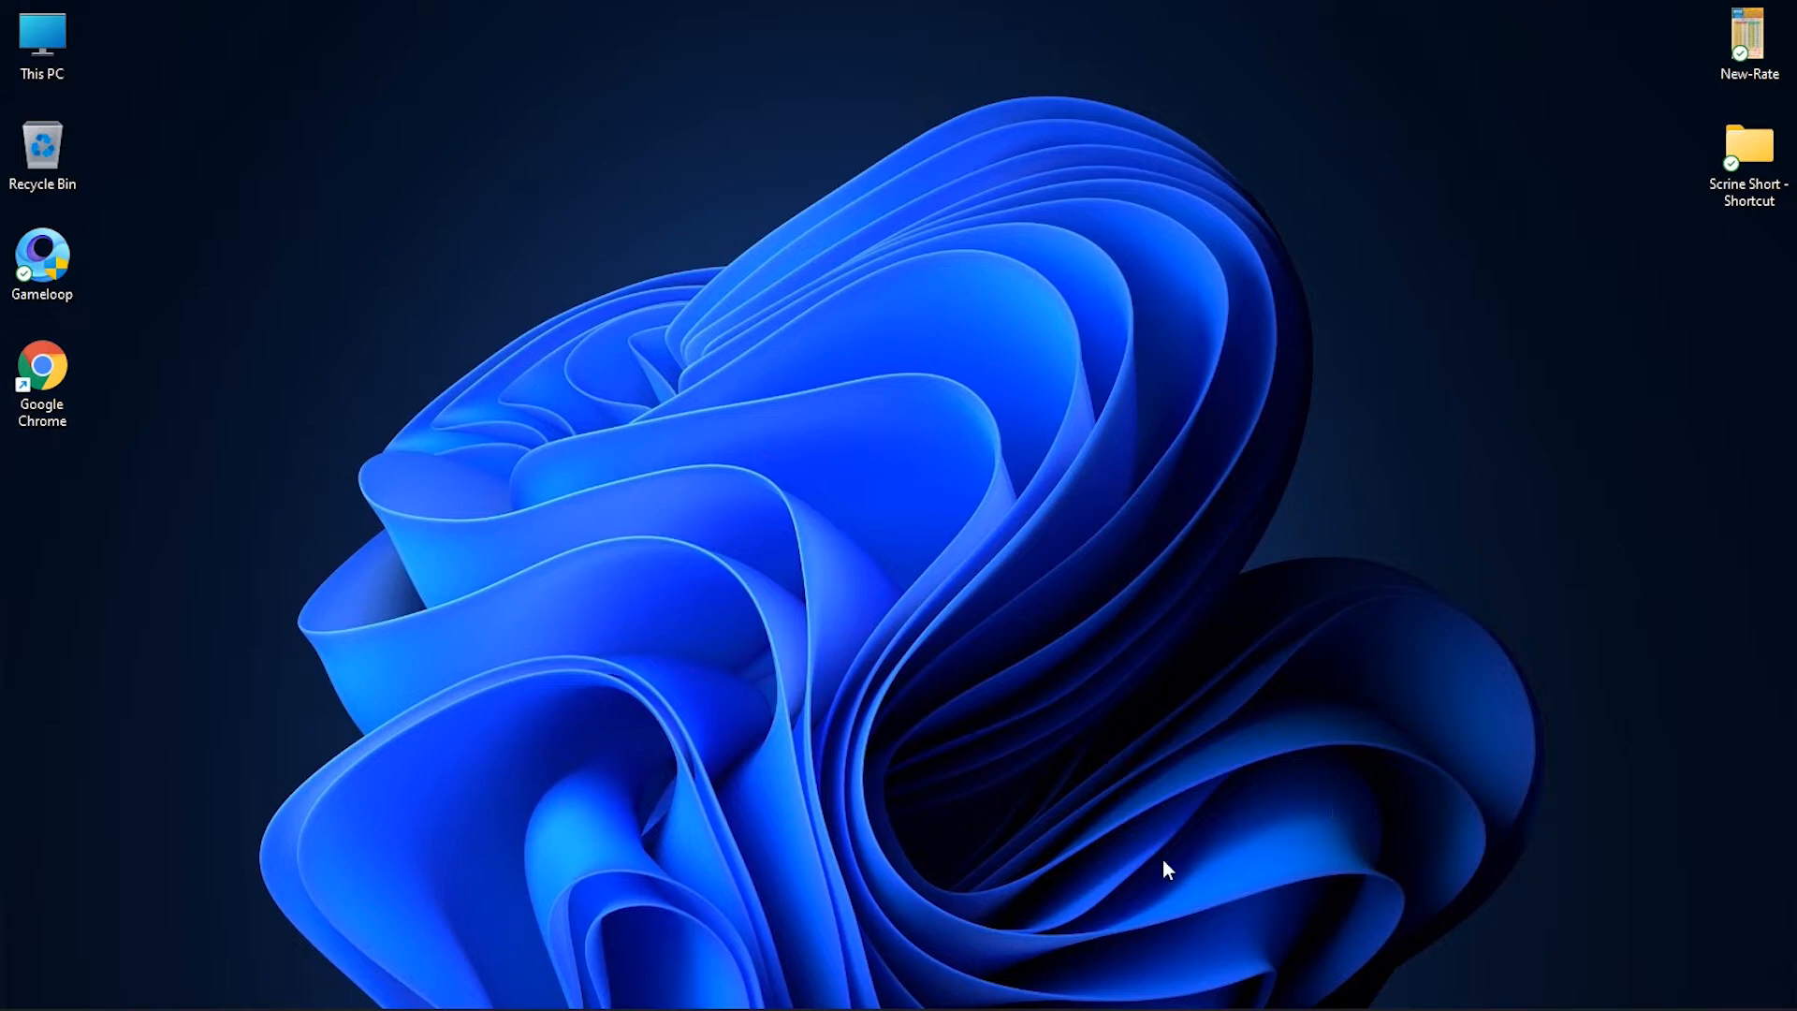
# Open the Language & region page of the Windows settings
pyautogui.click(775, 982)
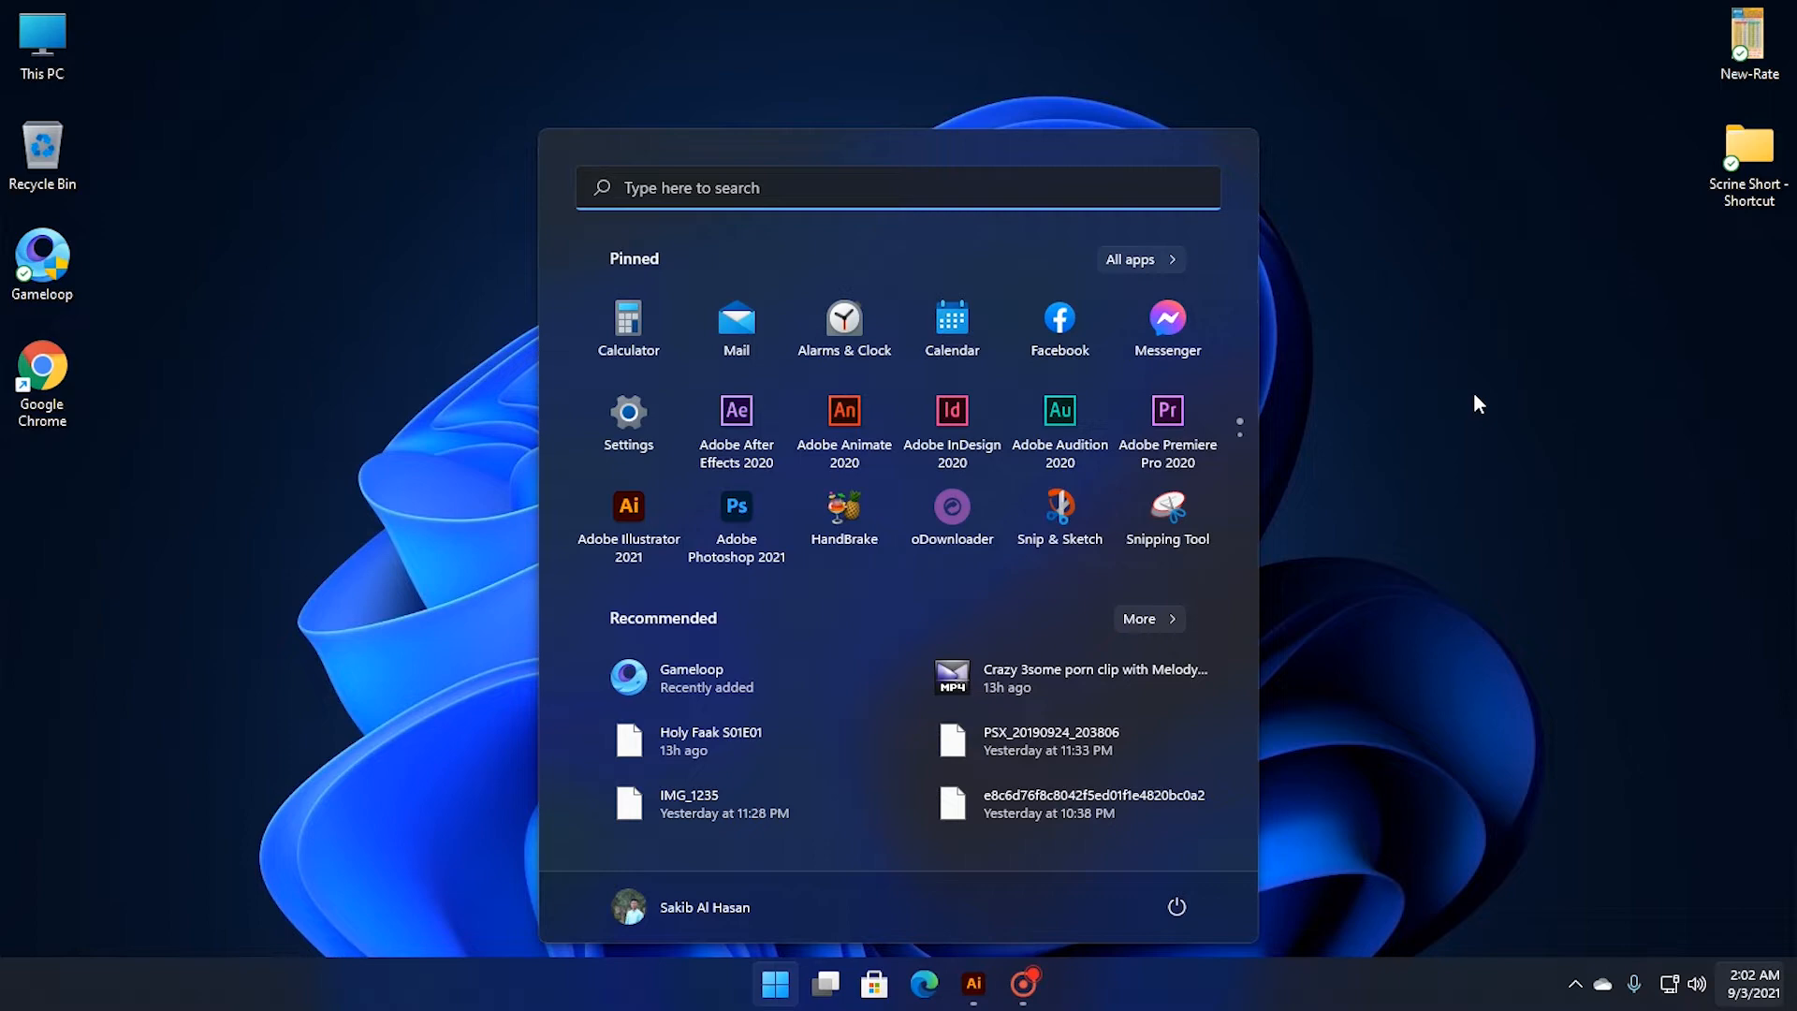
pyautogui.click(617, 406)
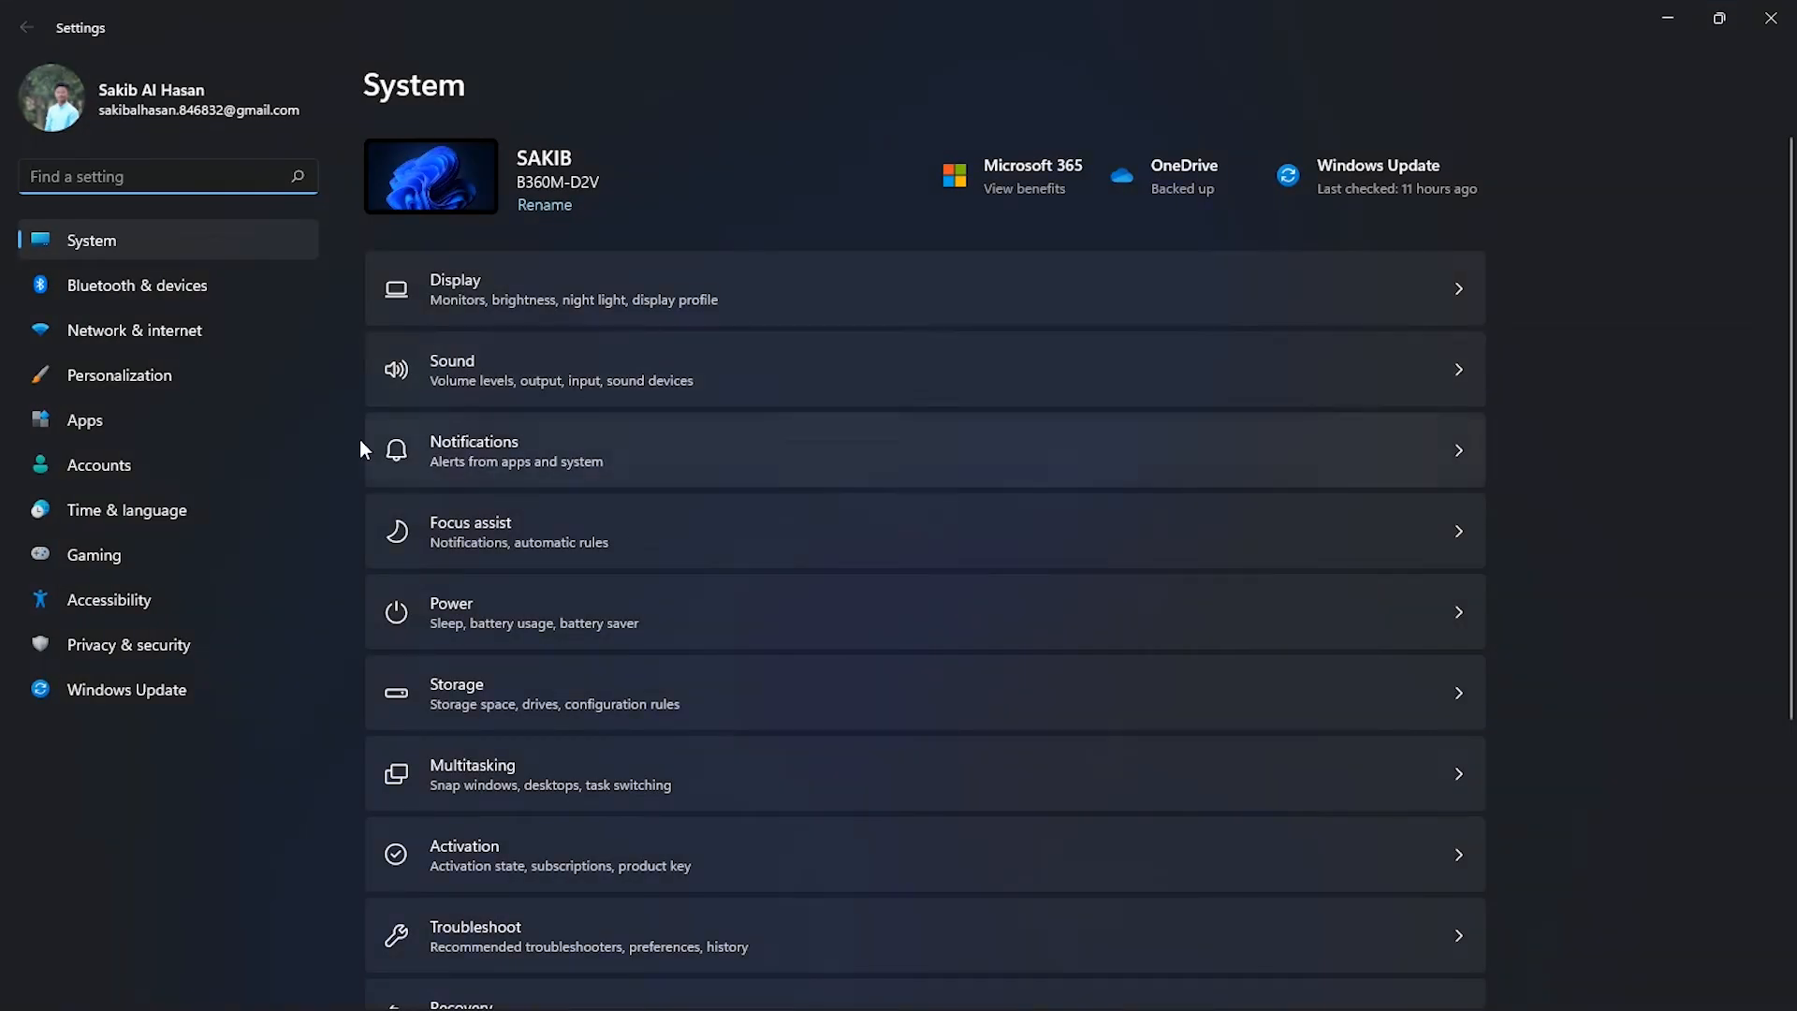
pyautogui.click(86, 520)
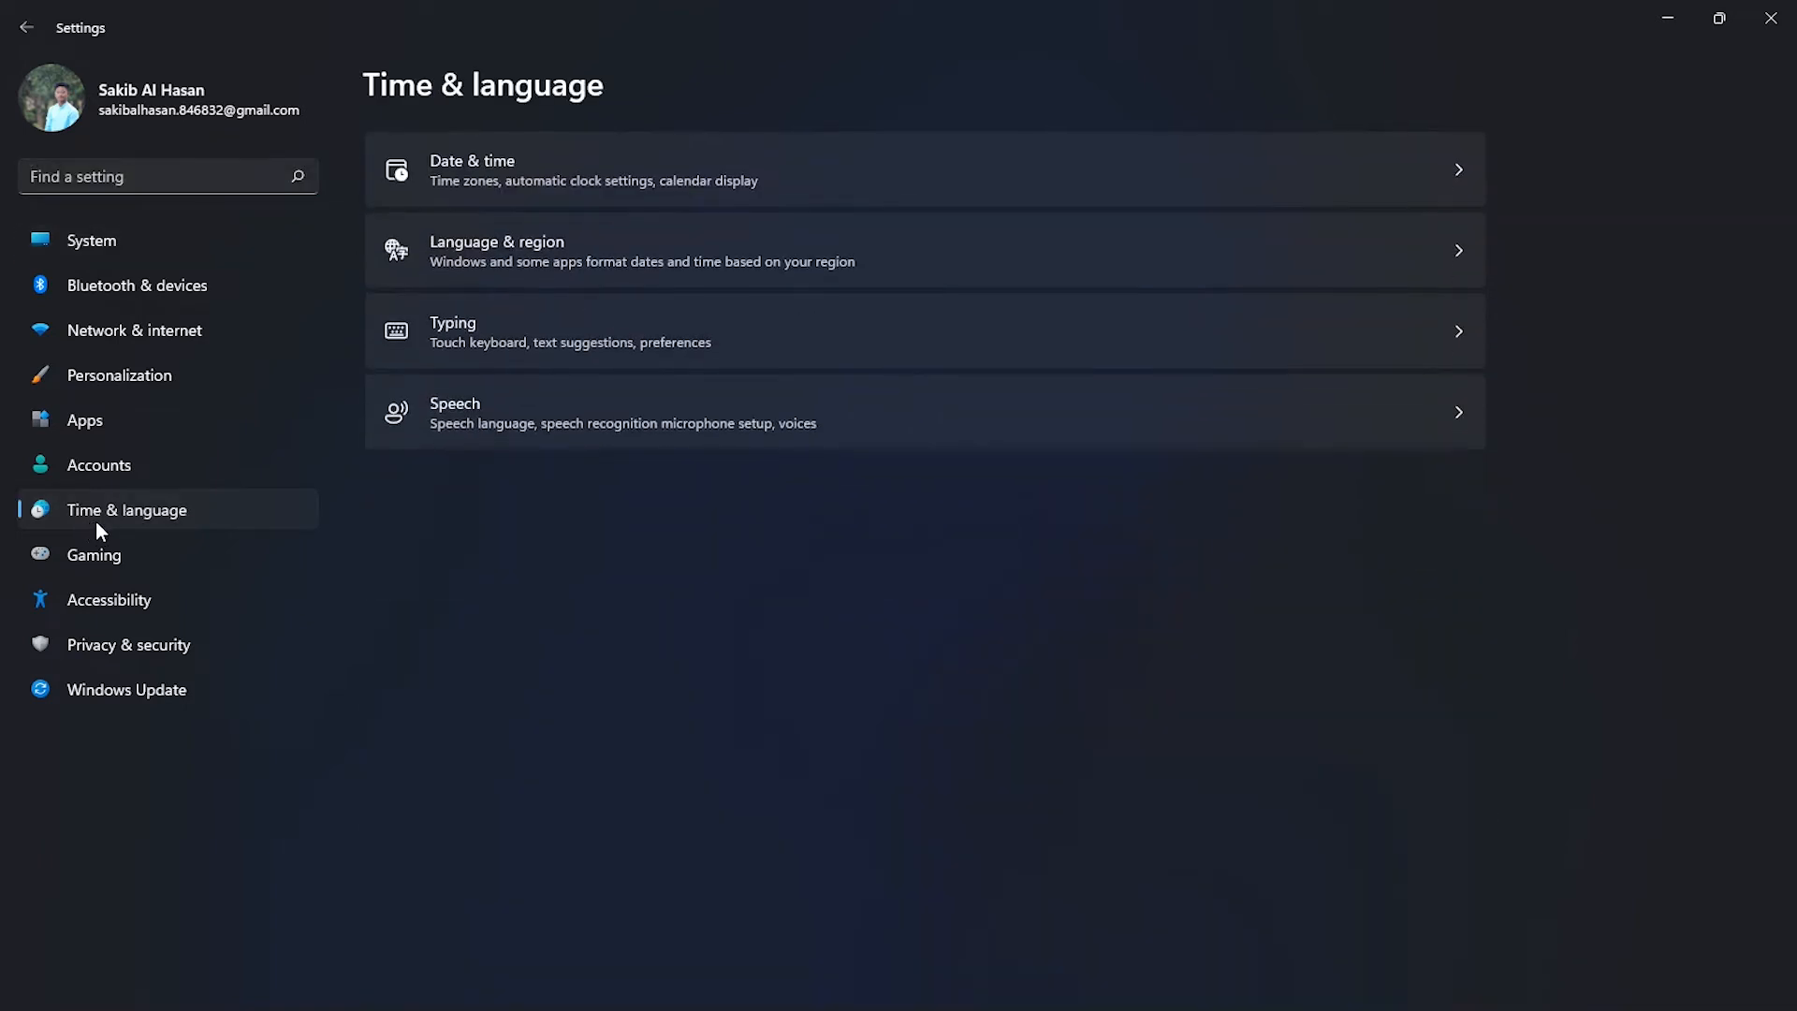
pyautogui.click(697, 270)
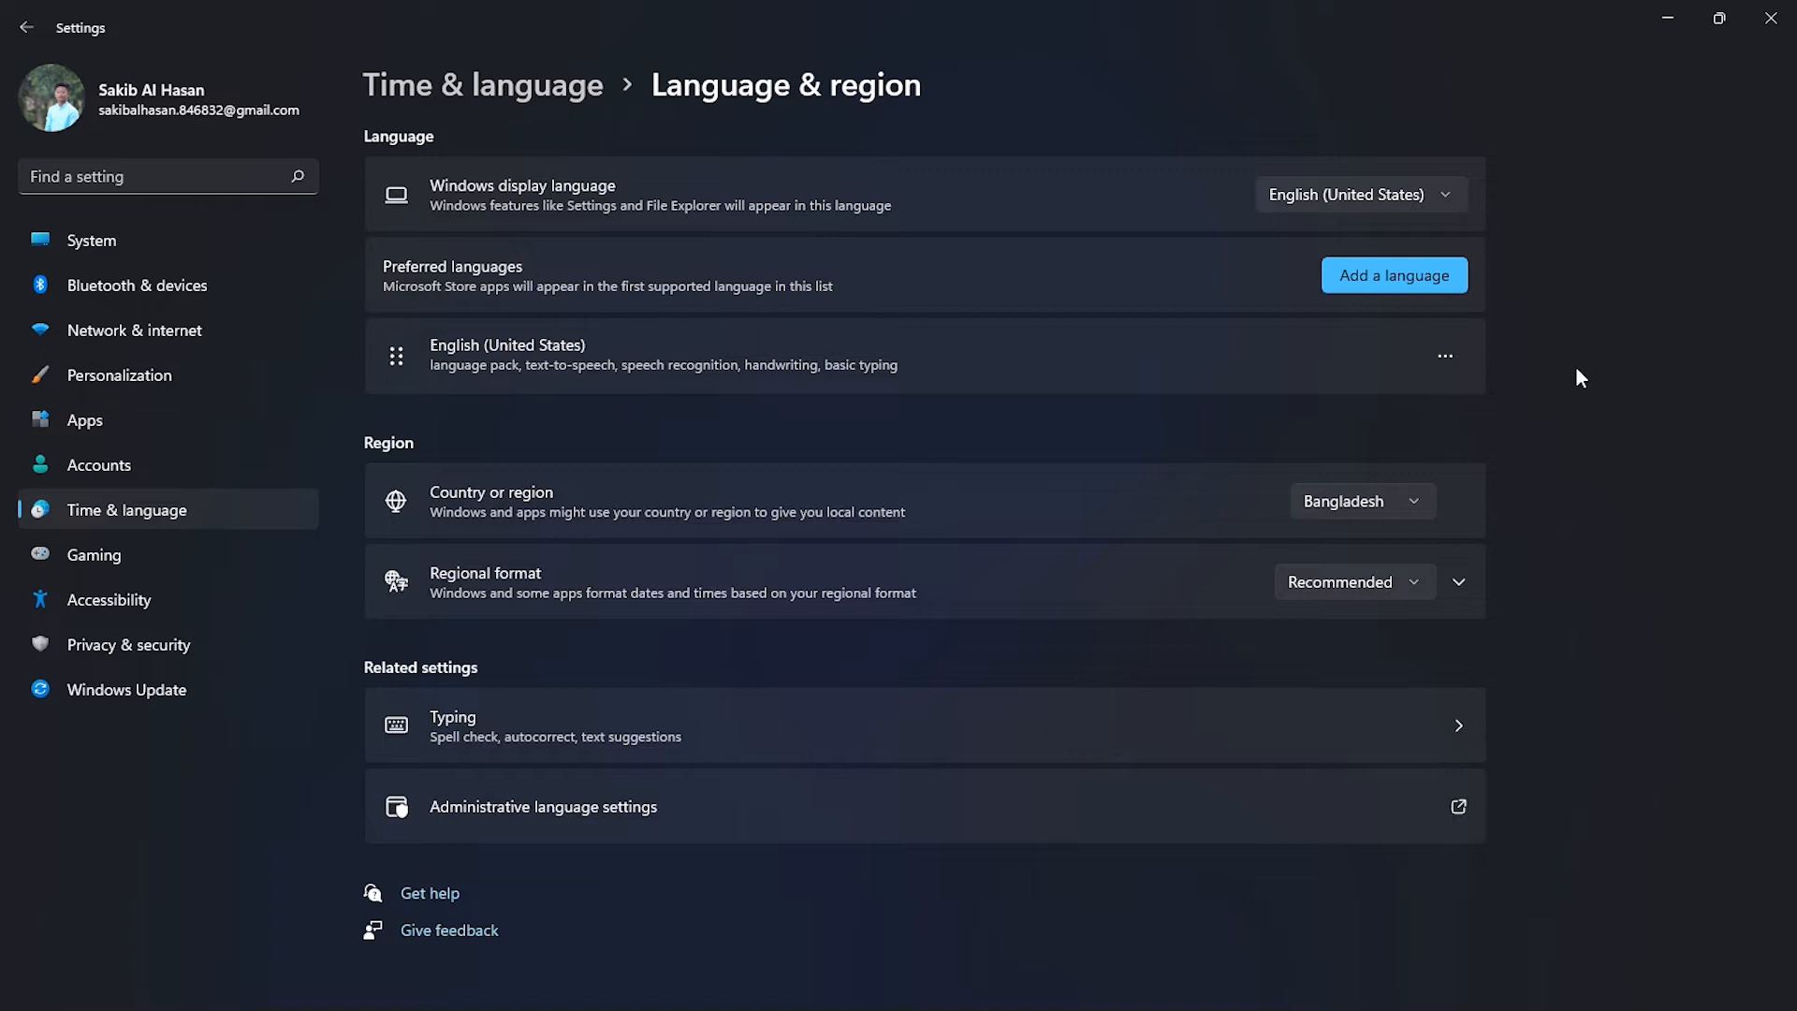
# Install Arabic (Saudi Arabia) as a preferred language with its language pack and text-to-speech, and close the settings
pyautogui.click(1411, 284)
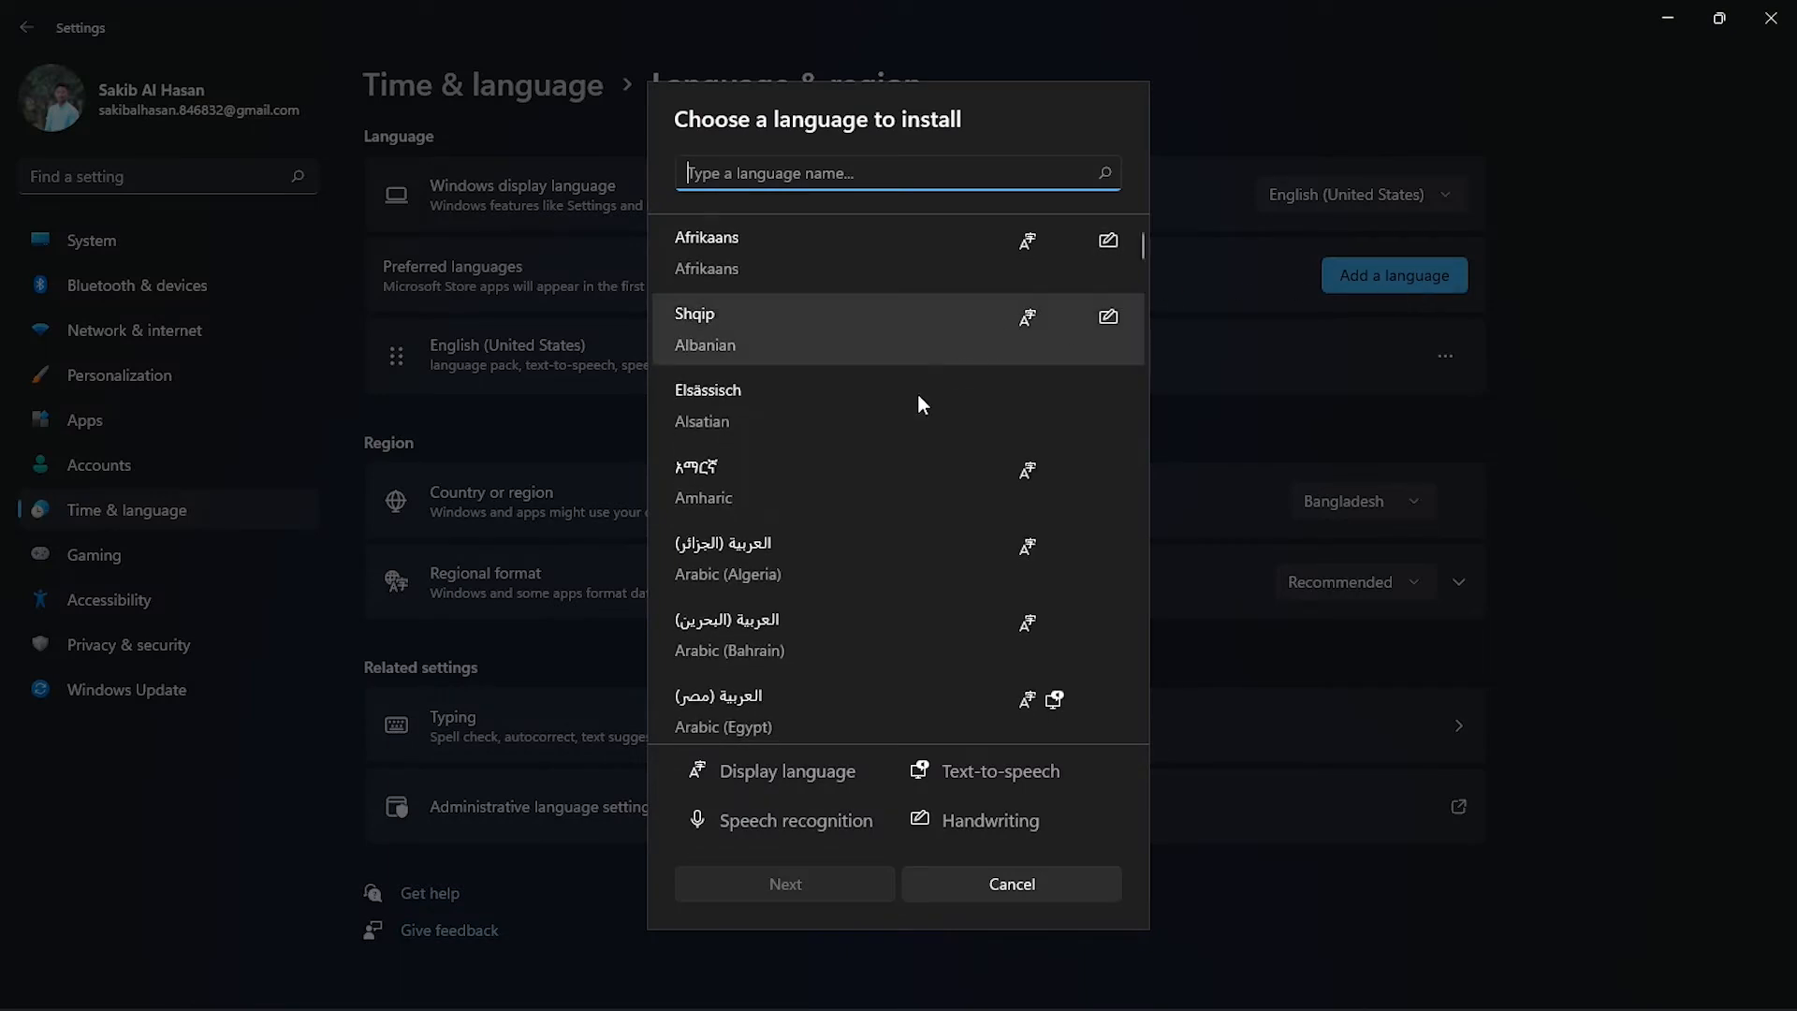
pyautogui.scroll(-2, 889, 431)
pyautogui.scroll(-4, 862, 475)
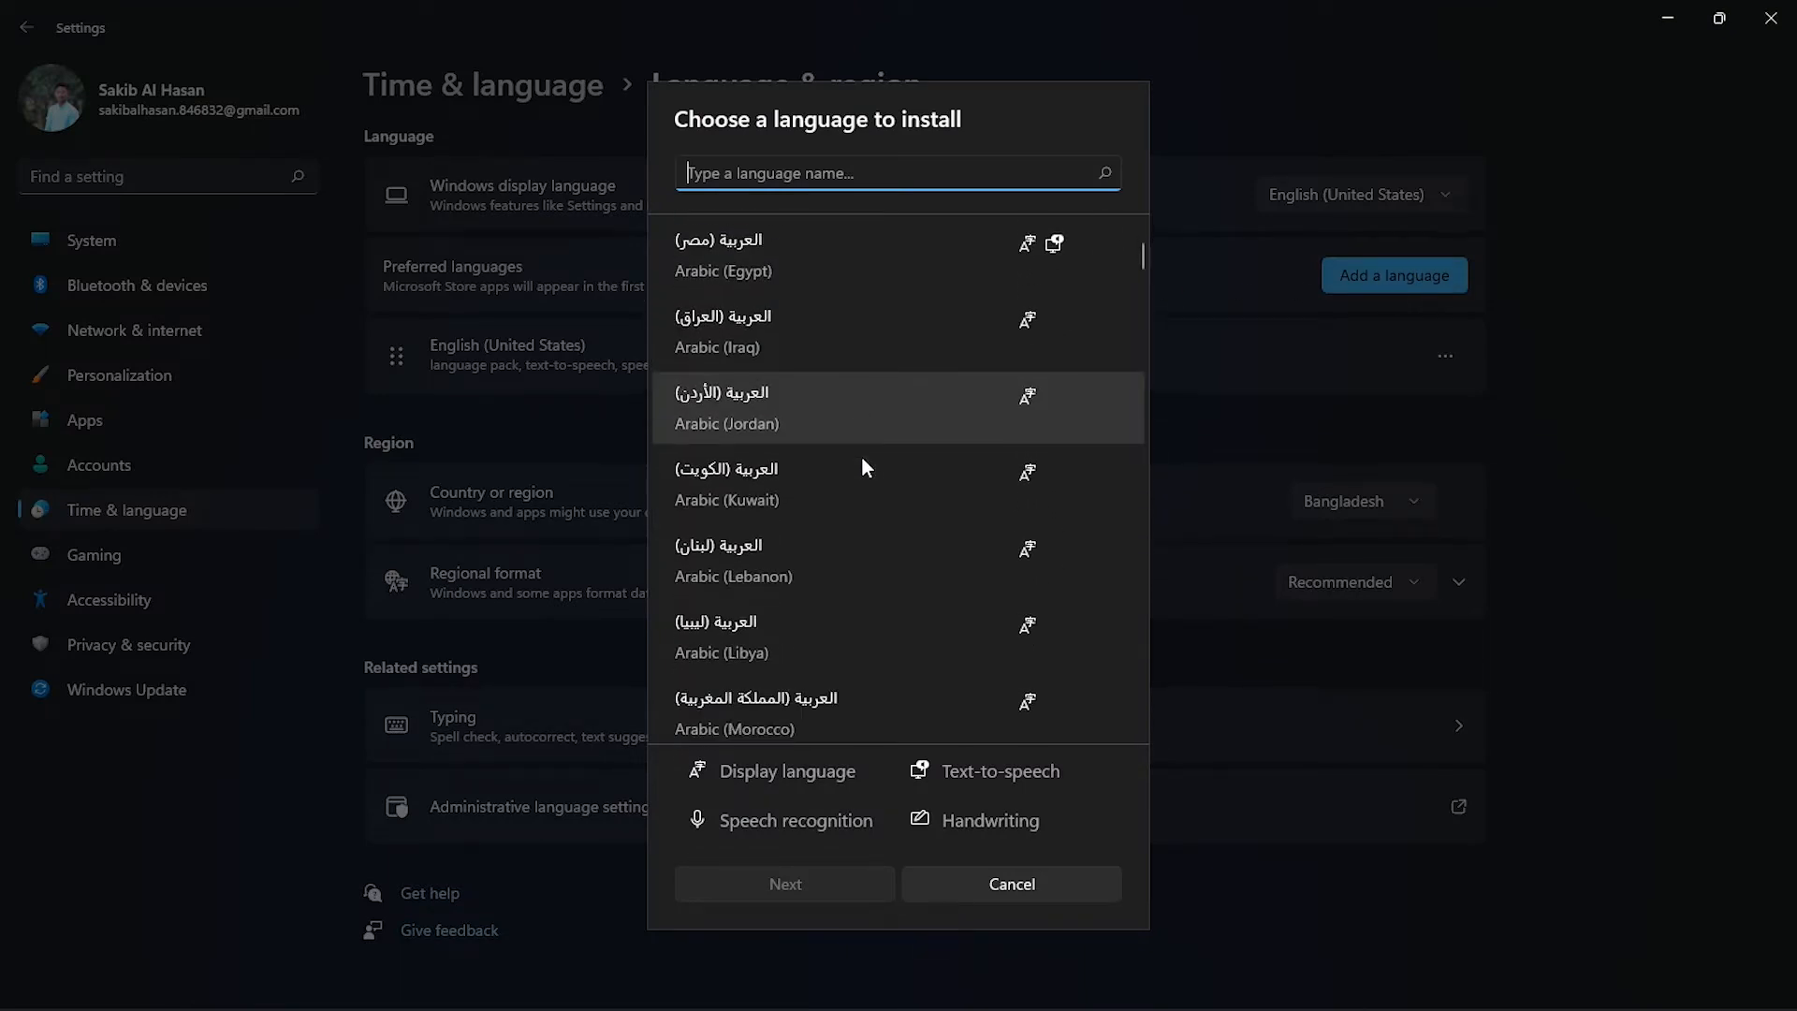
pyautogui.scroll(-2, 861, 449)
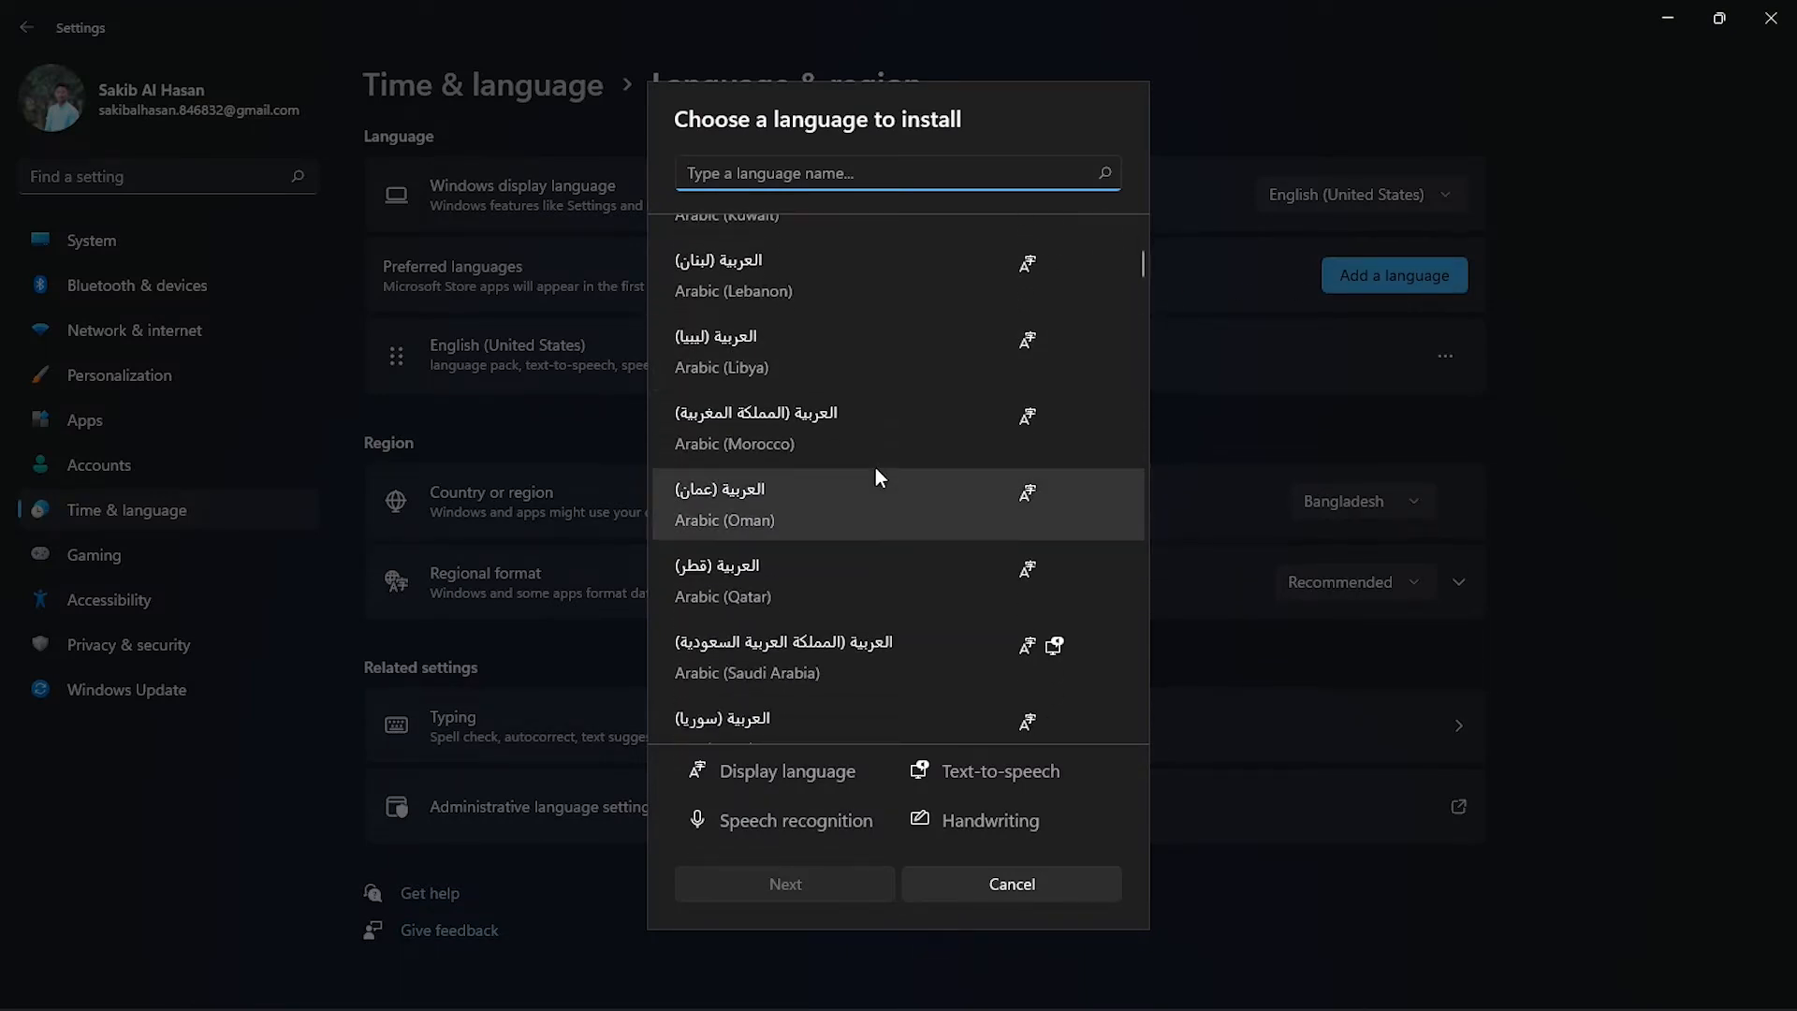
pyautogui.click(767, 663)
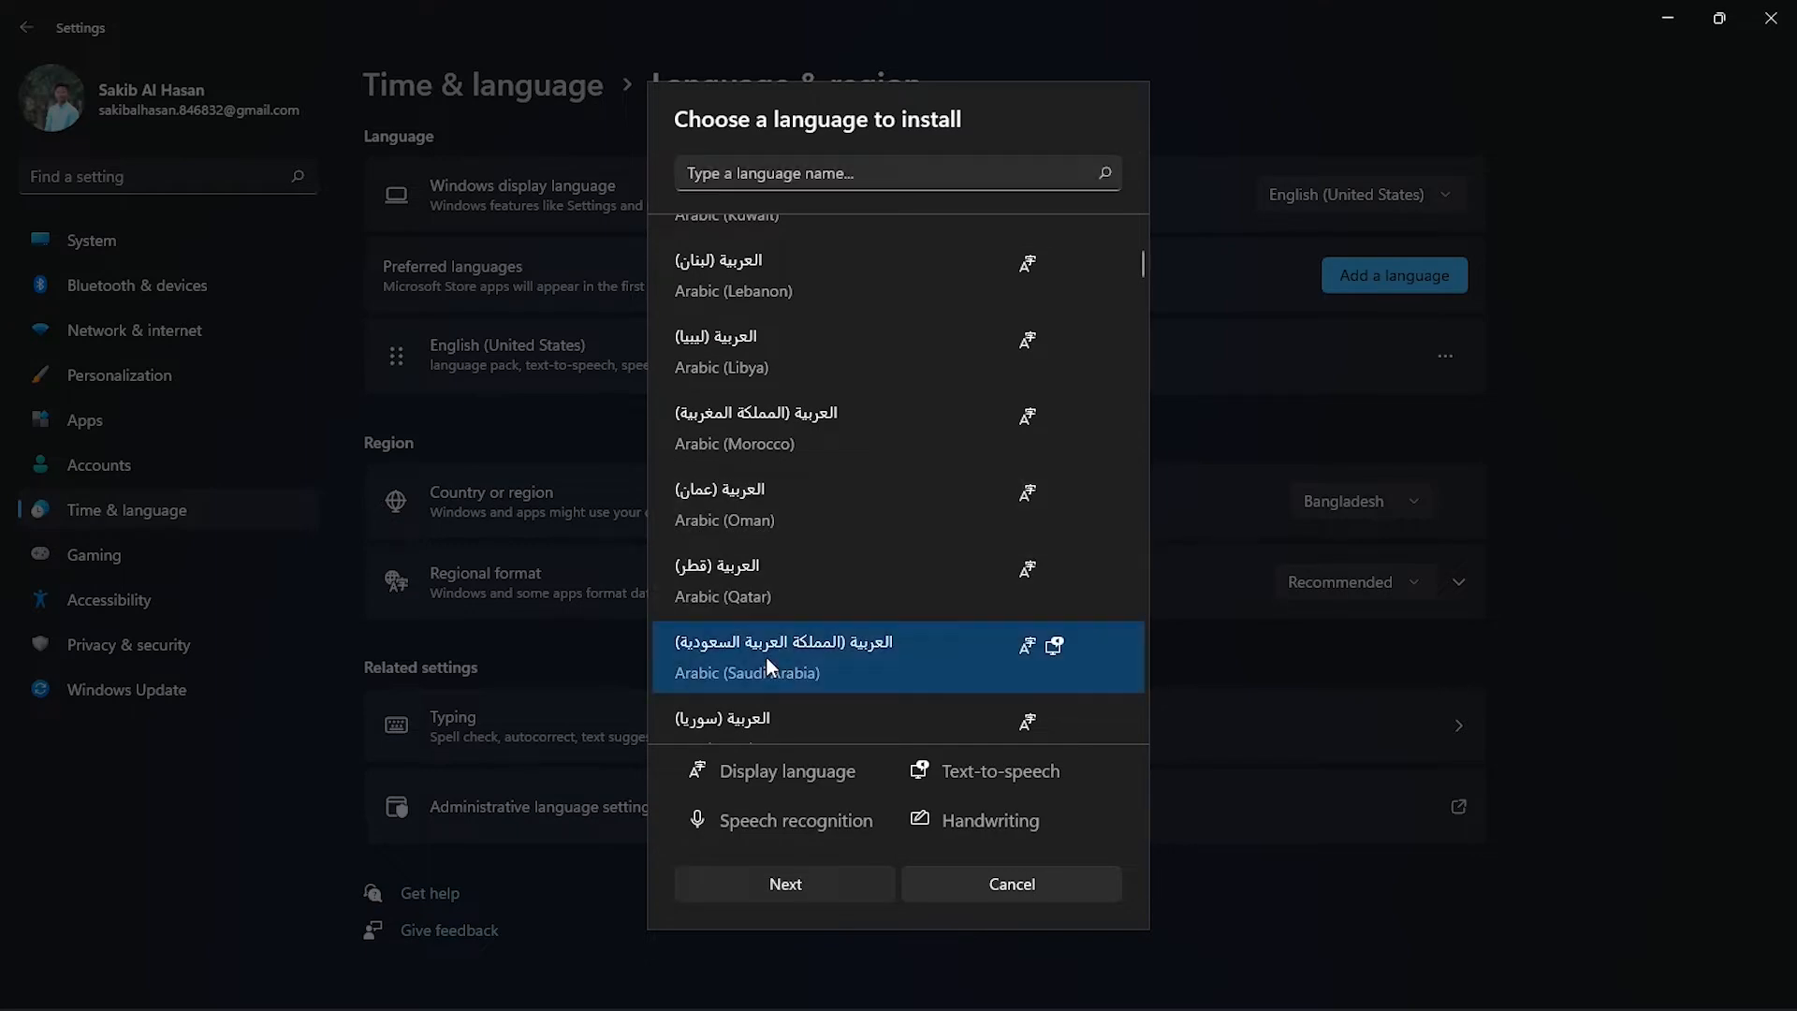
pyautogui.click(827, 887)
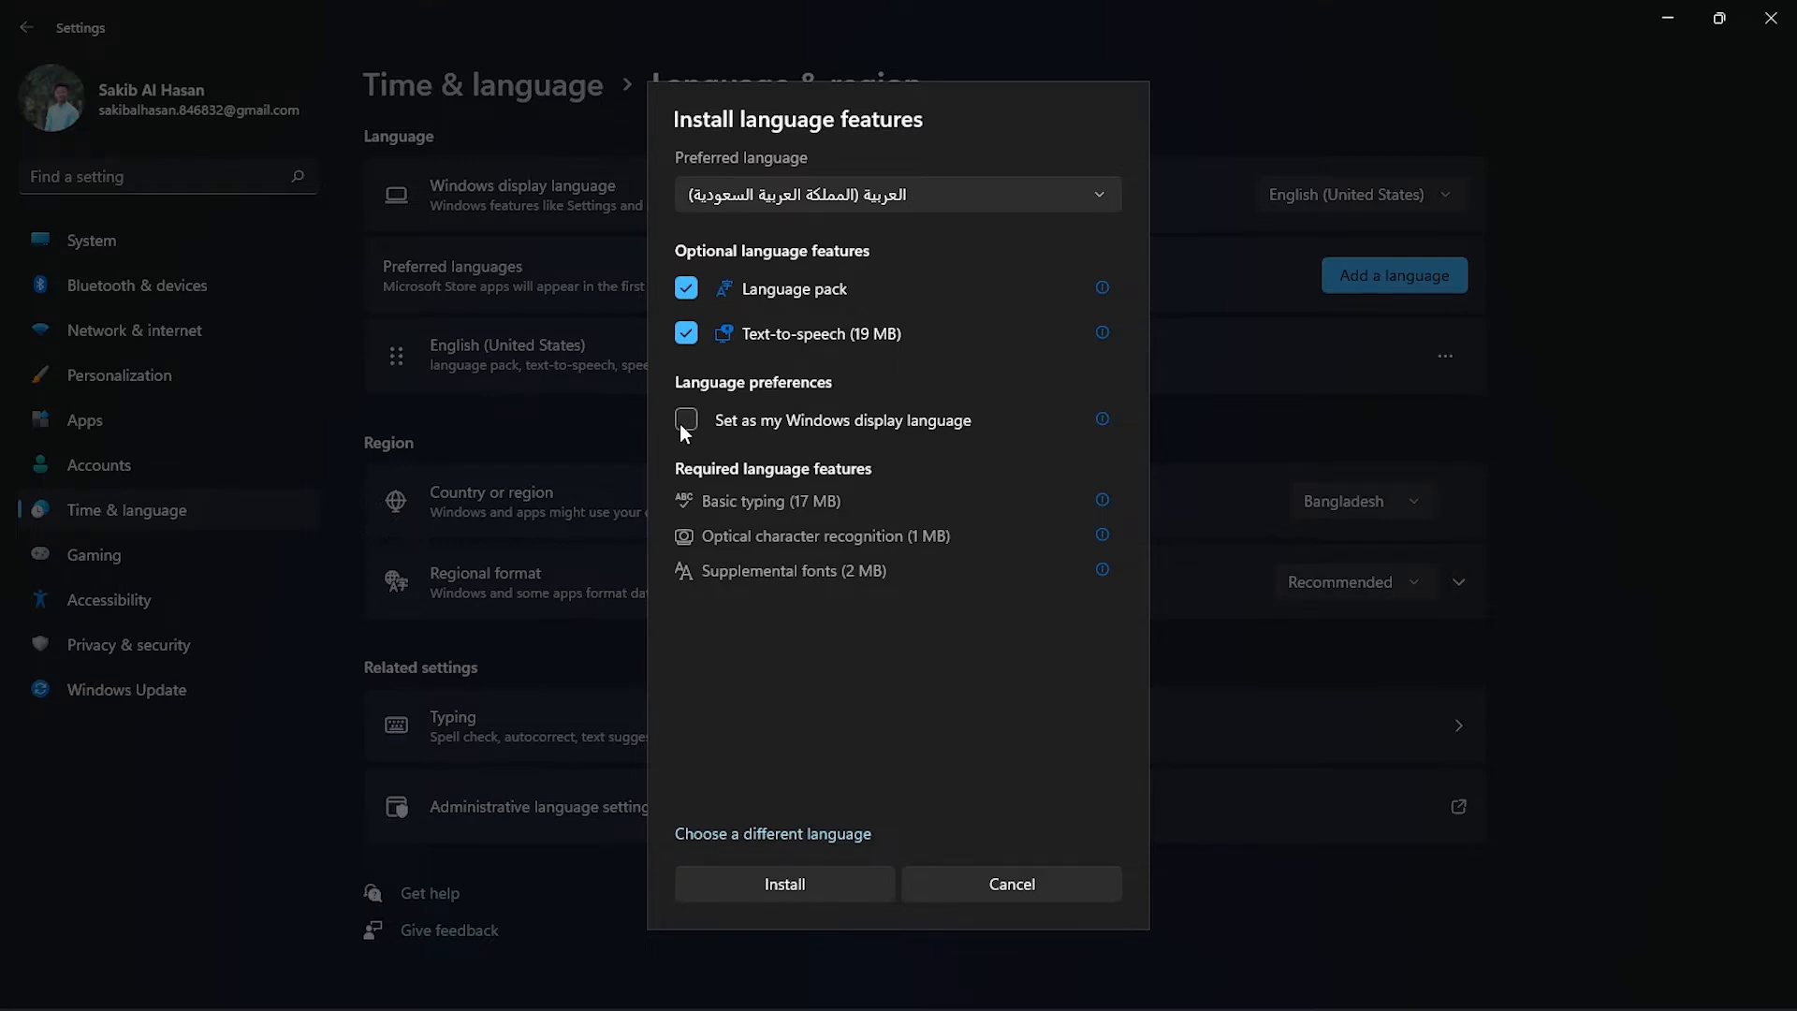
pyautogui.click(814, 891)
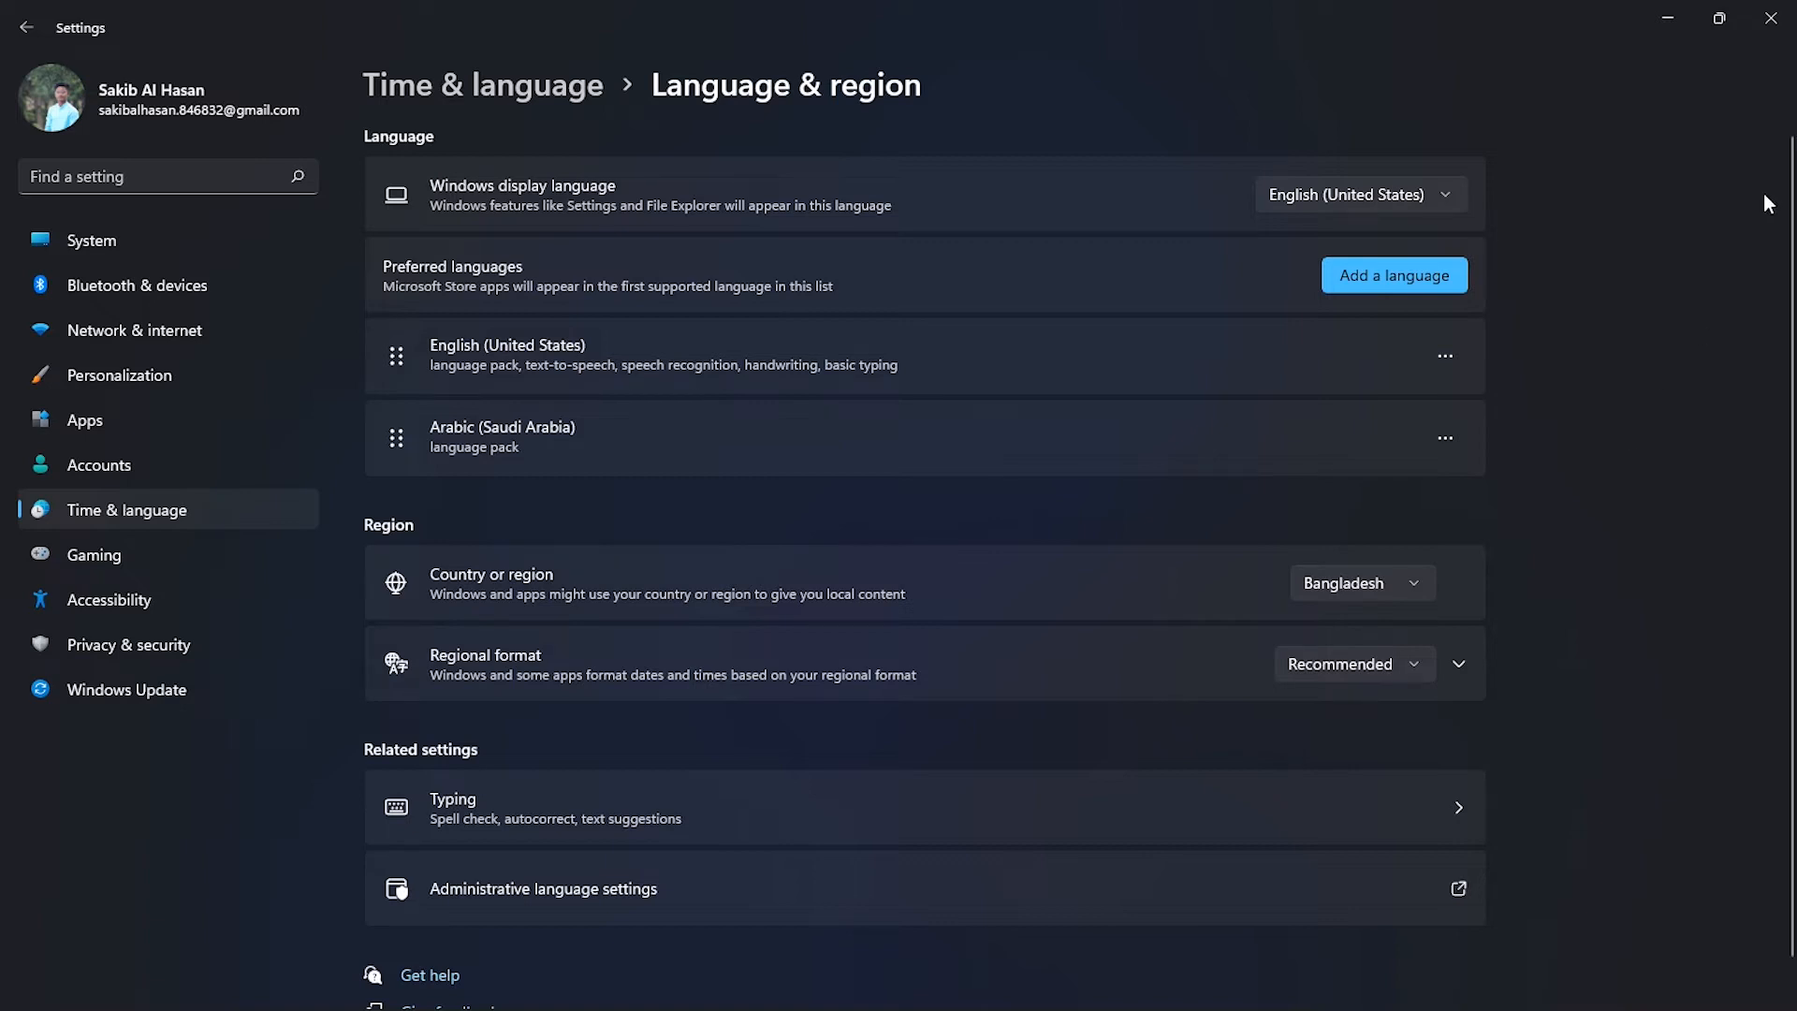
pyautogui.click(1771, 18)
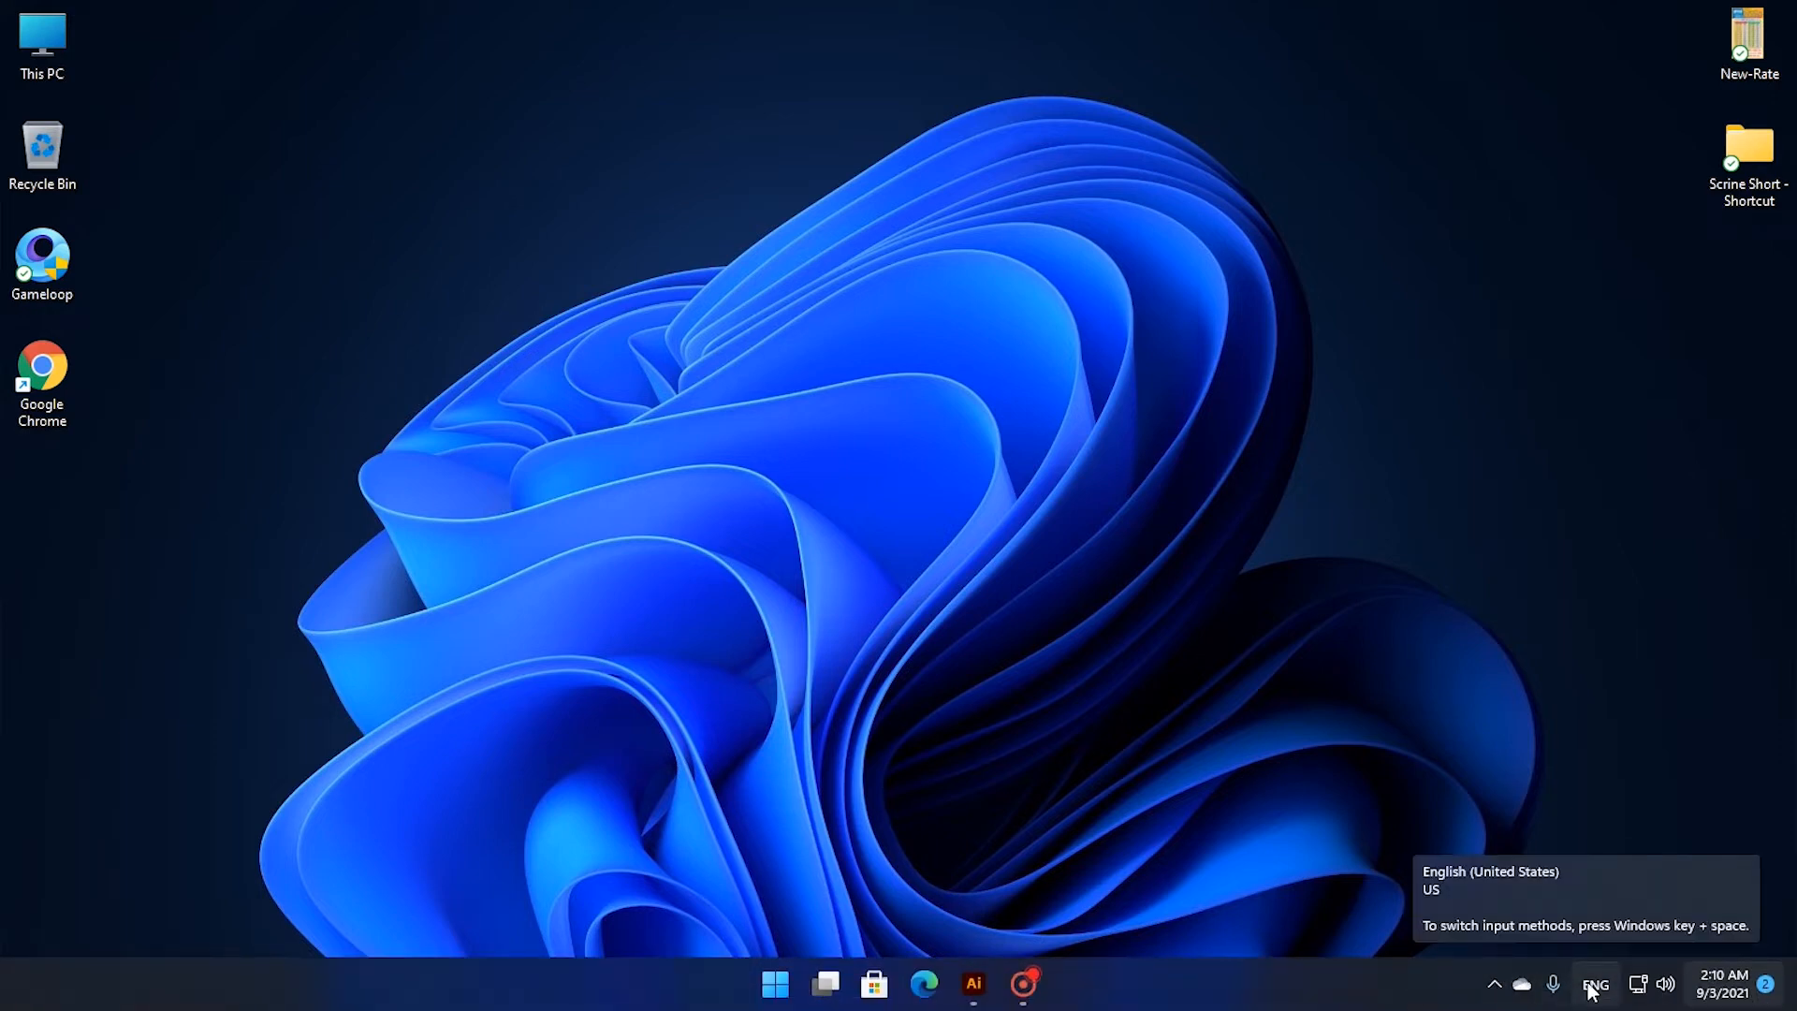
# Switch the keyboard layout to Arabic (Saudi Arabia)
pyautogui.click(1591, 987)
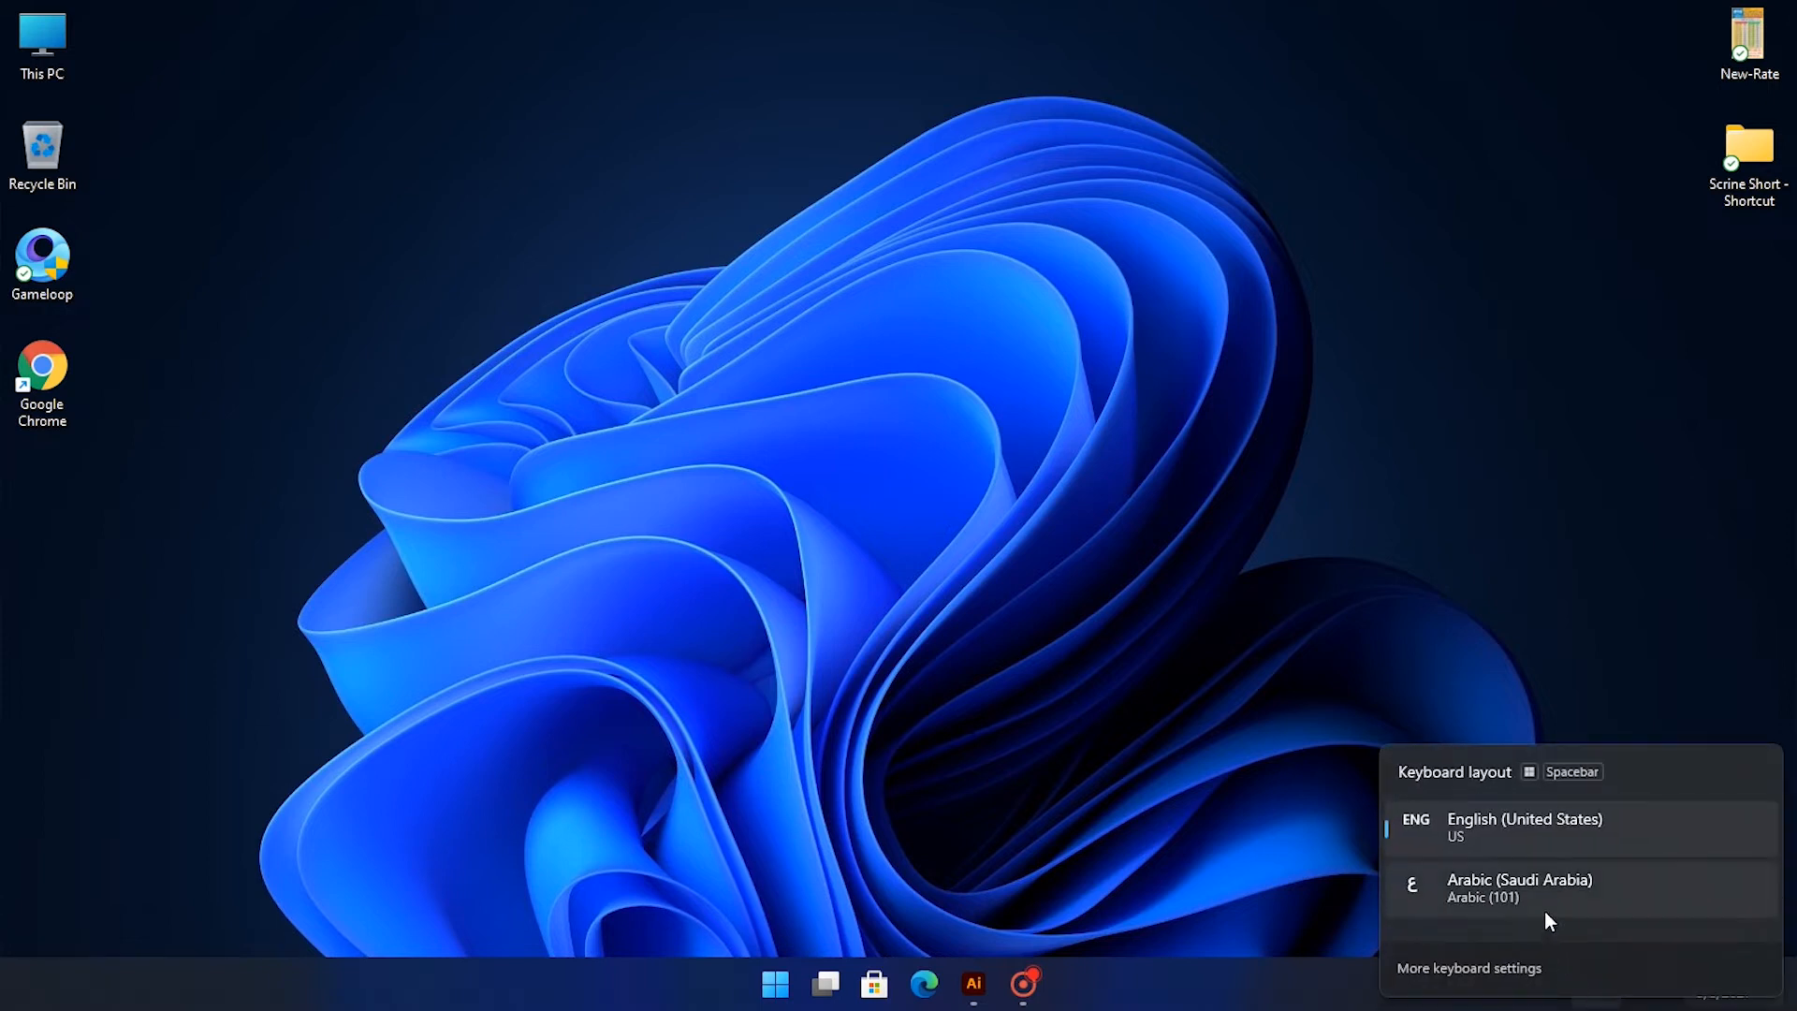
pyautogui.click(1324, 827)
pyautogui.click(1593, 986)
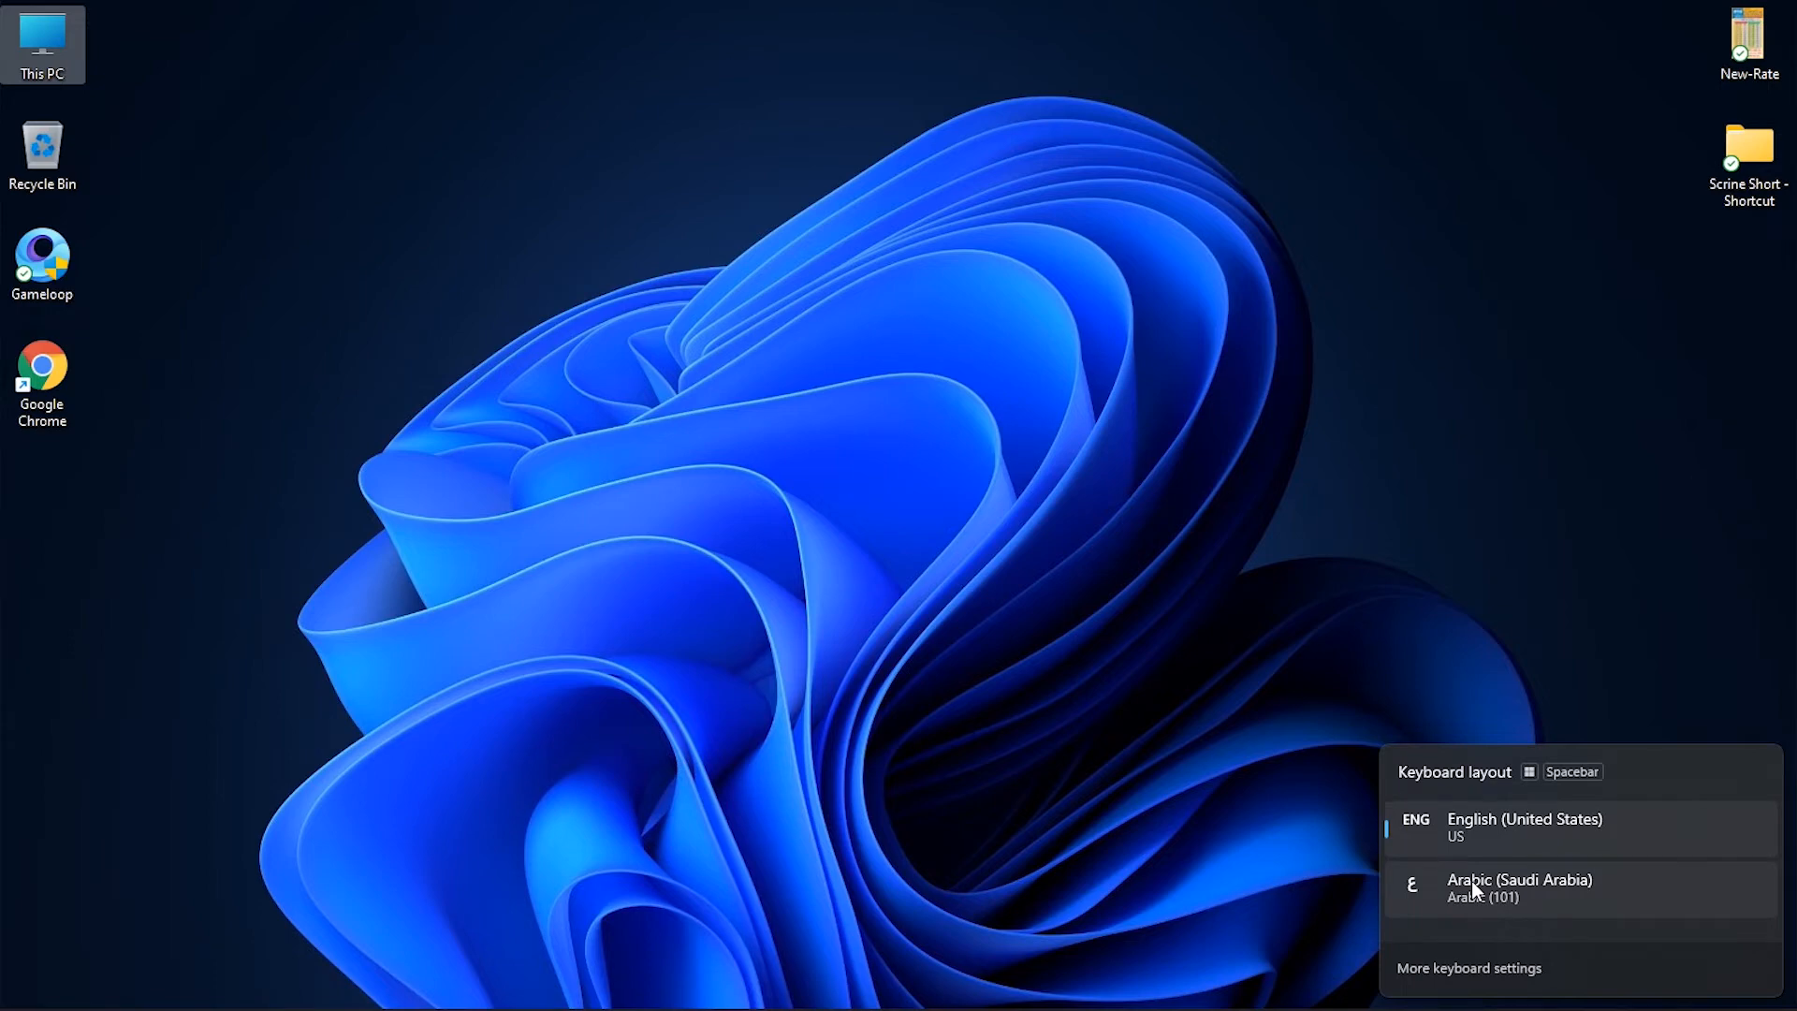
pyautogui.click(1471, 879)
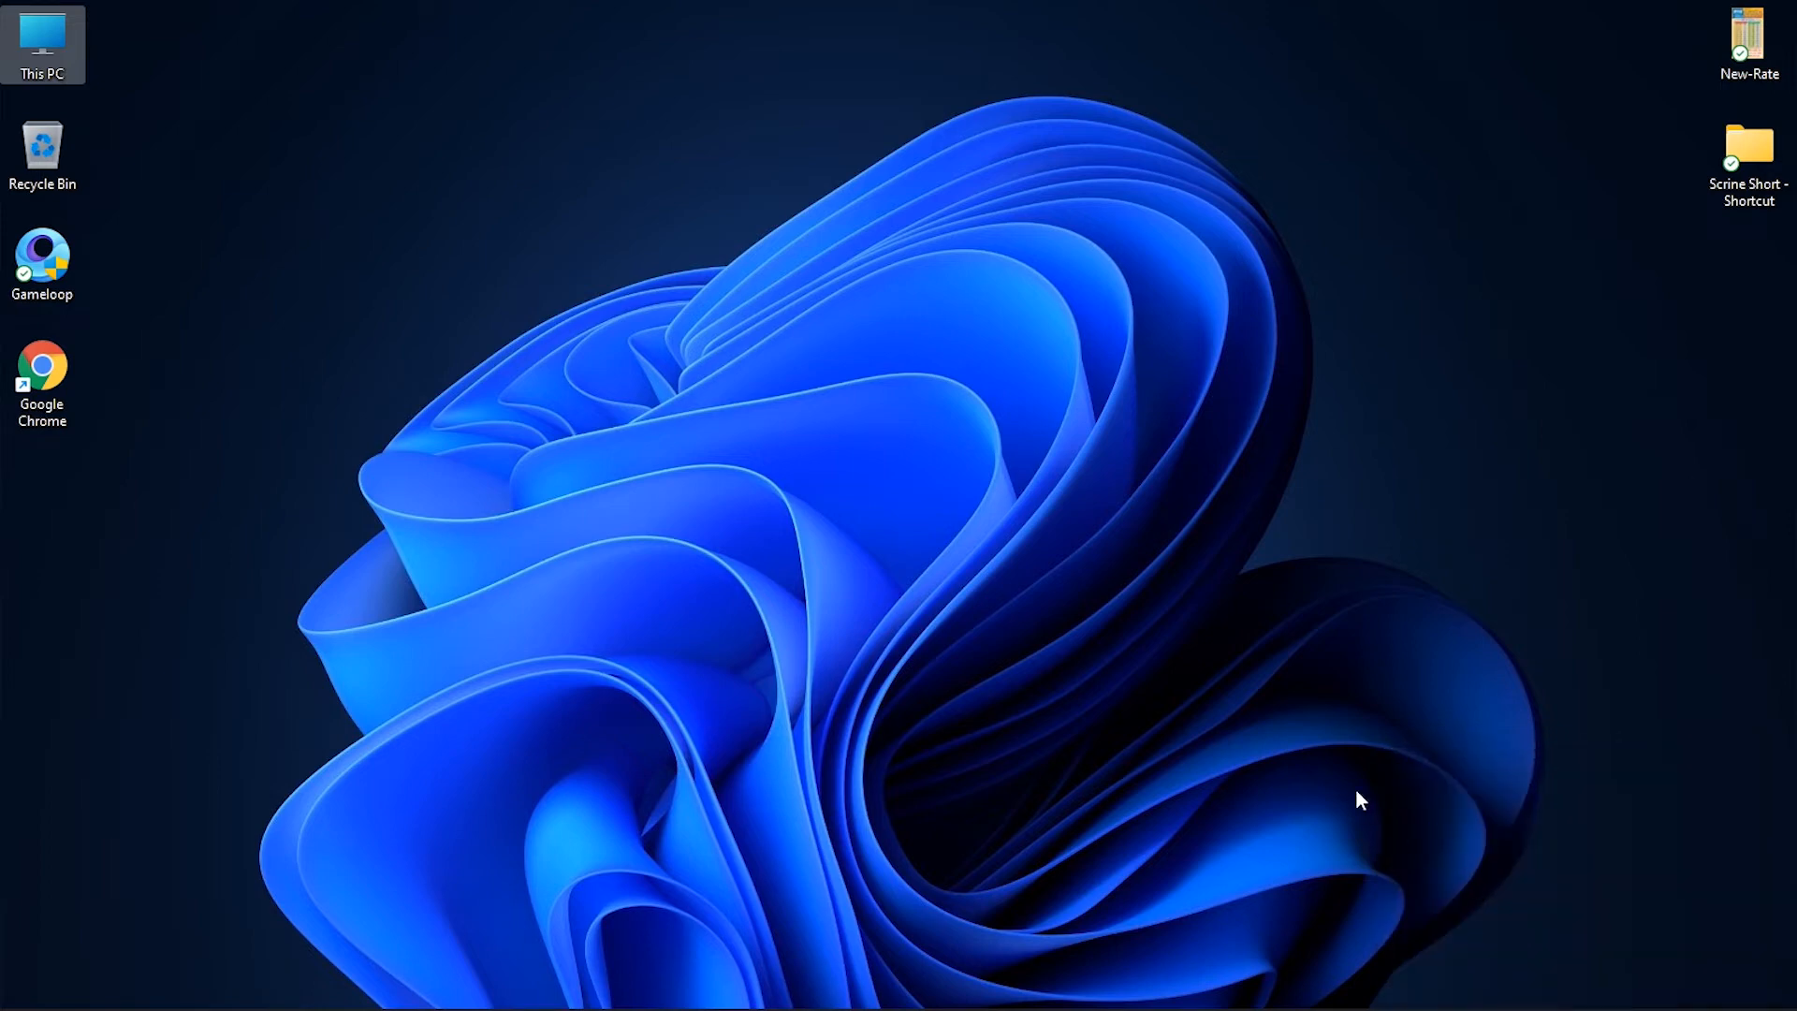
# Switch to Adobe Illustrator and place a placeholder point text in the upper part of the artboard
pyautogui.moveTo(1013, 982)
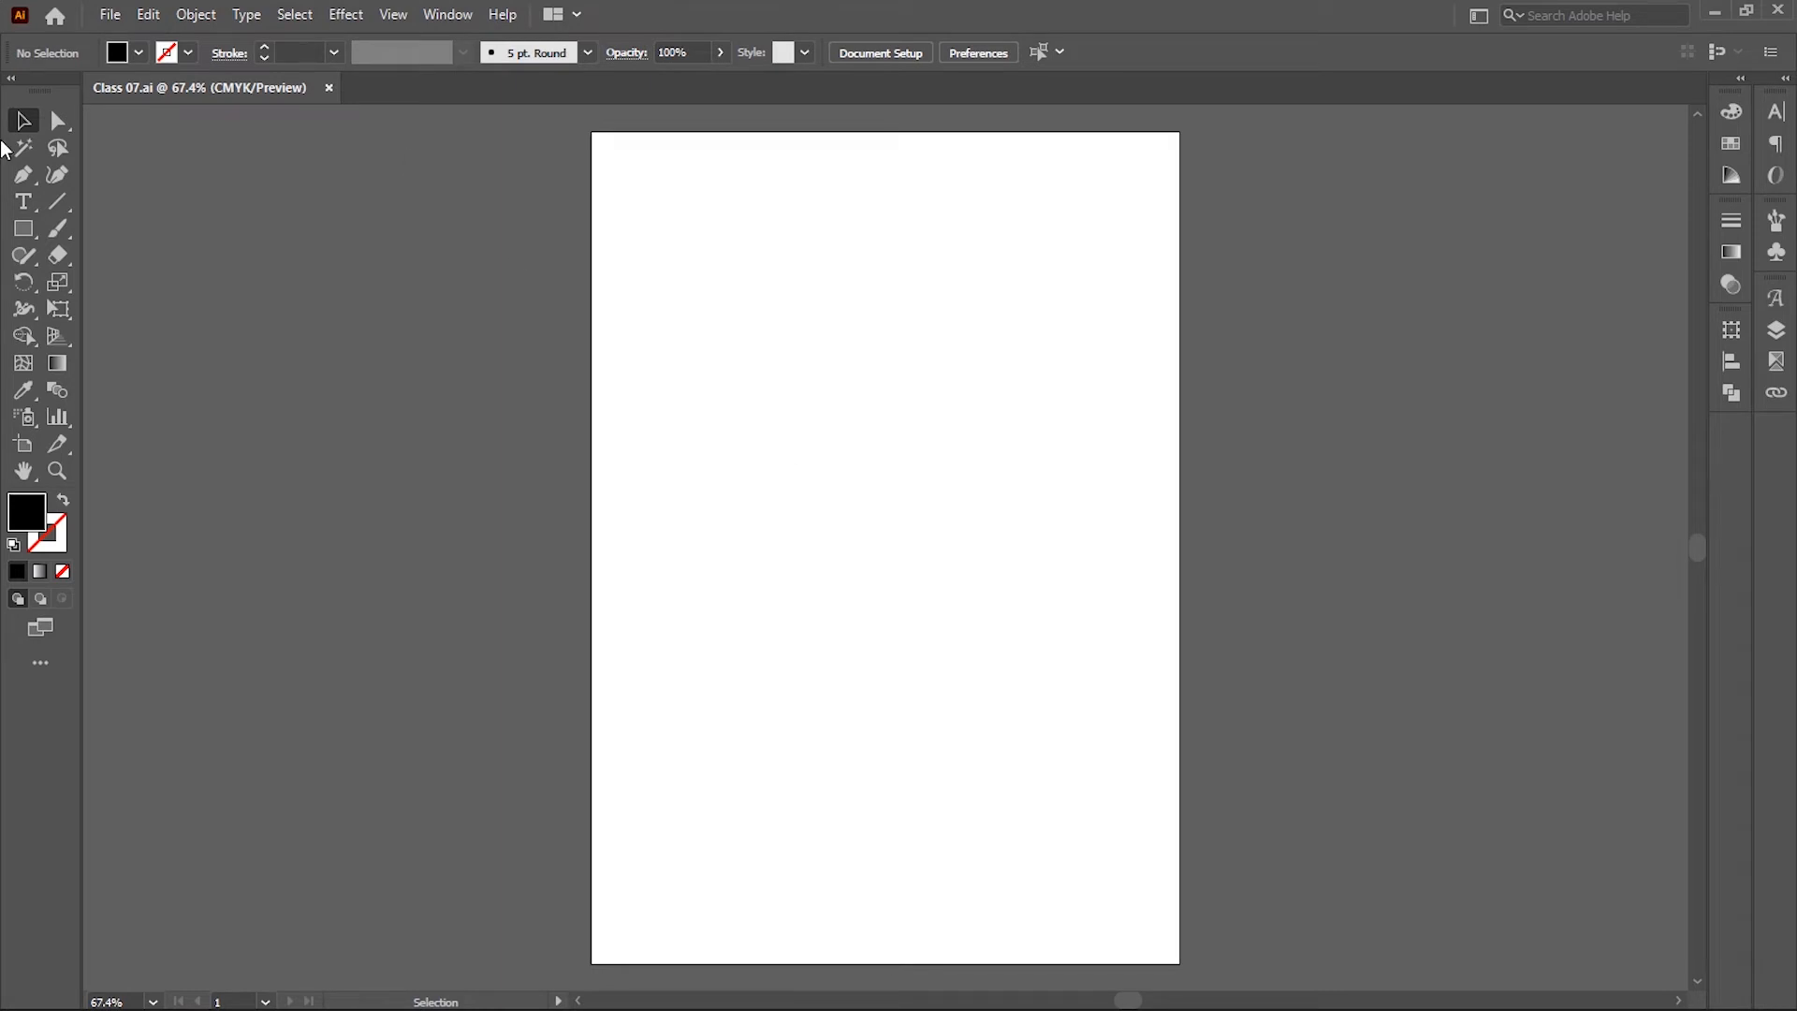
pyautogui.click(24, 201)
pyautogui.click(795, 346)
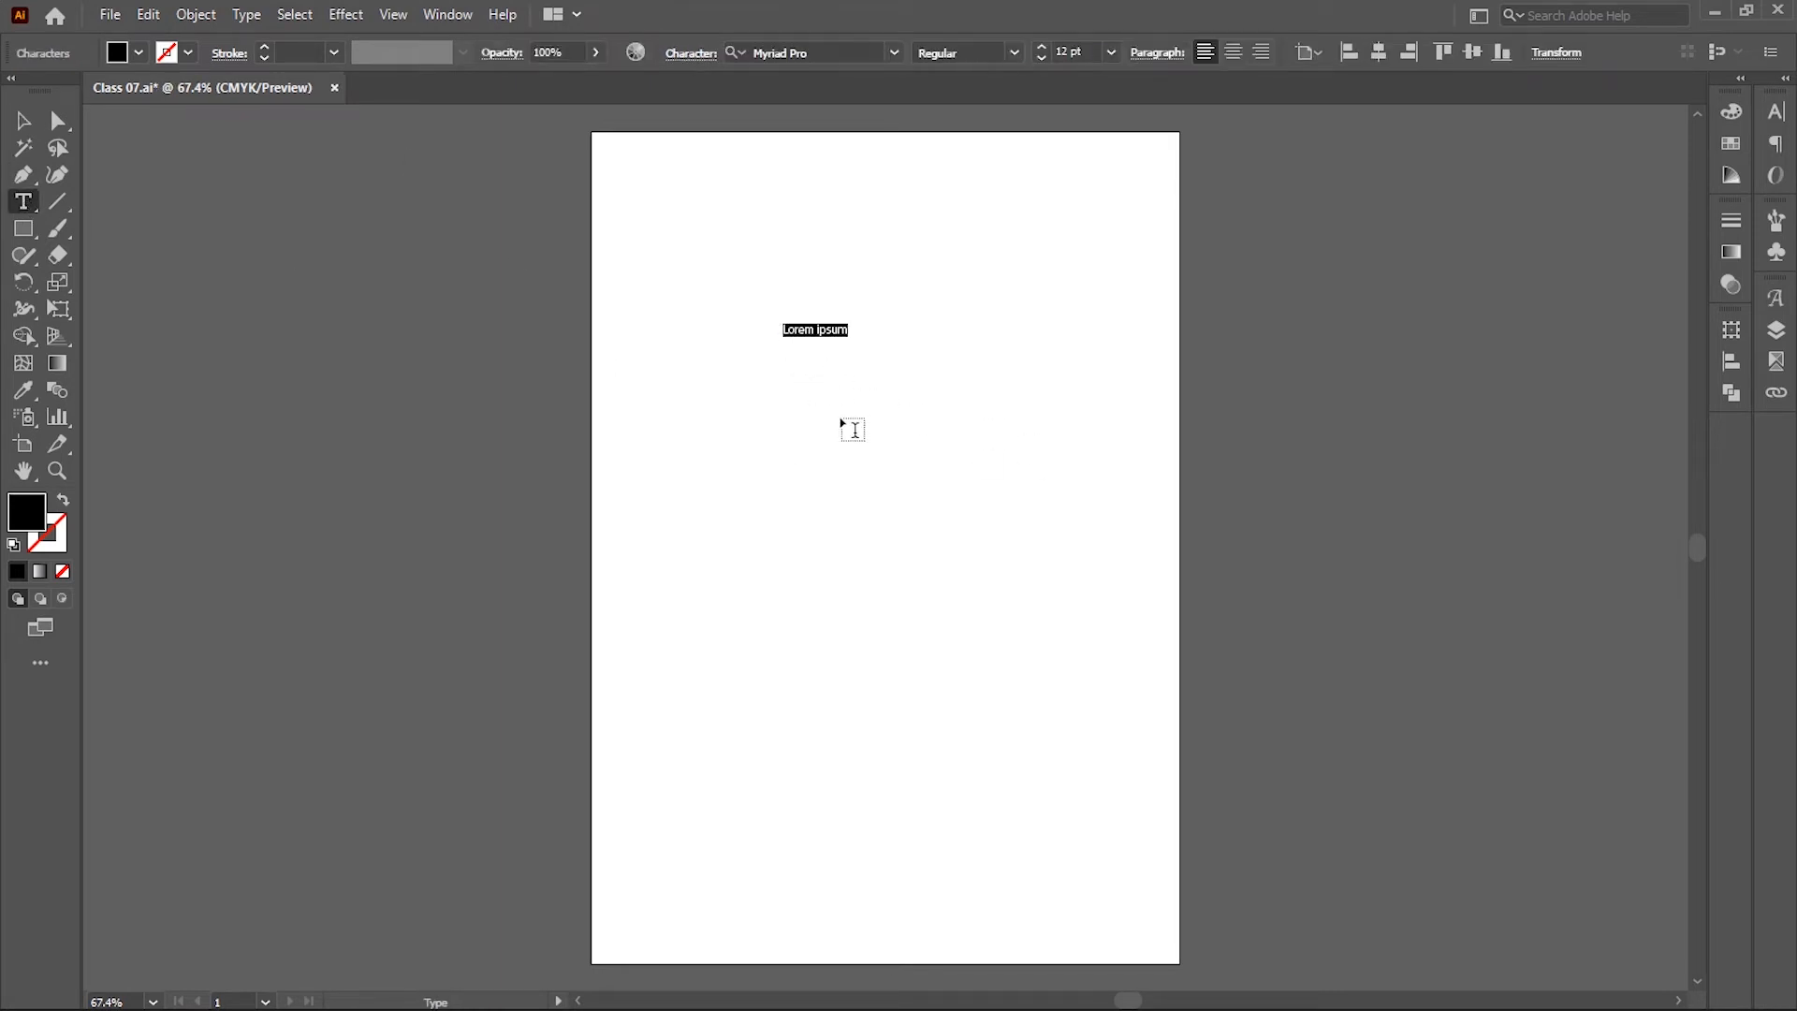
# Scale the placeholder text proportionally to about 84 pt and position it roughly centred across the upper part of the artboard
pyautogui.click(23, 120)
pyautogui.moveTo(856, 329); pyautogui.dragTo(1412, 330)
pyautogui.moveTo(1168, 342); pyautogui.dragTo(967, 342)
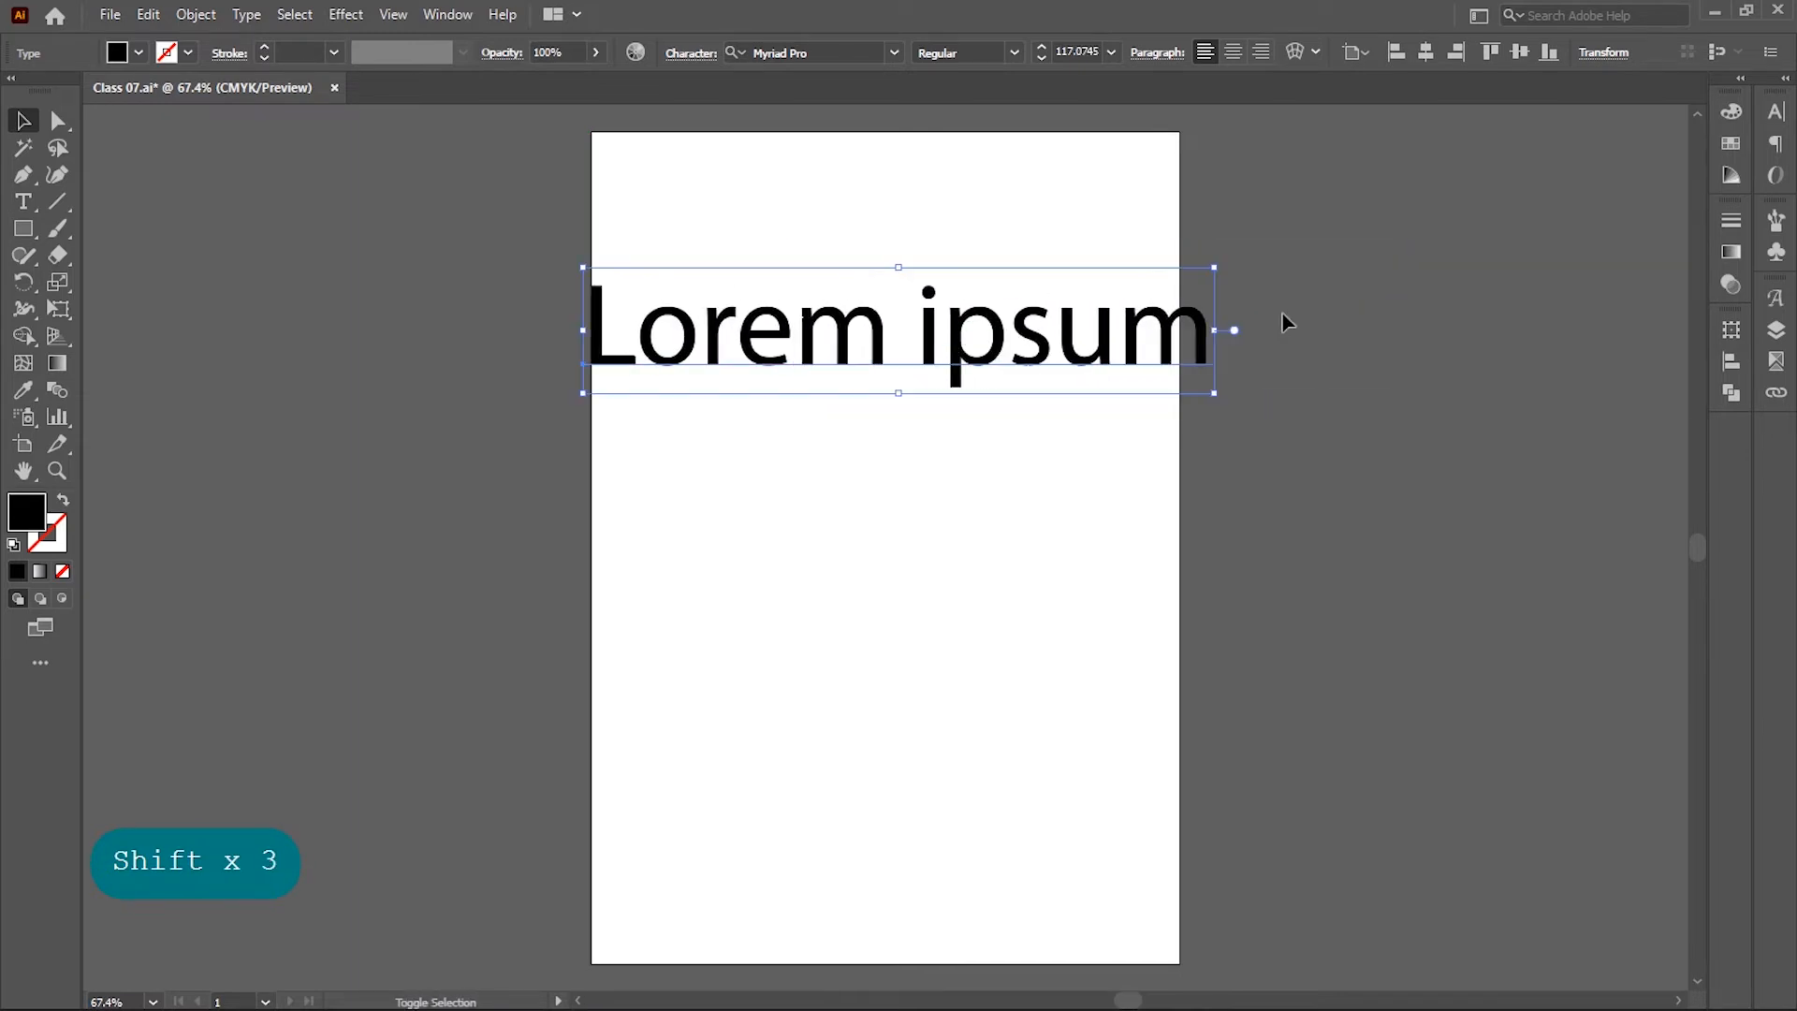
pyautogui.moveTo(1211, 328); pyautogui.dragTo(1037, 328)
pyautogui.moveTo(929, 337); pyautogui.dragTo(1018, 341)
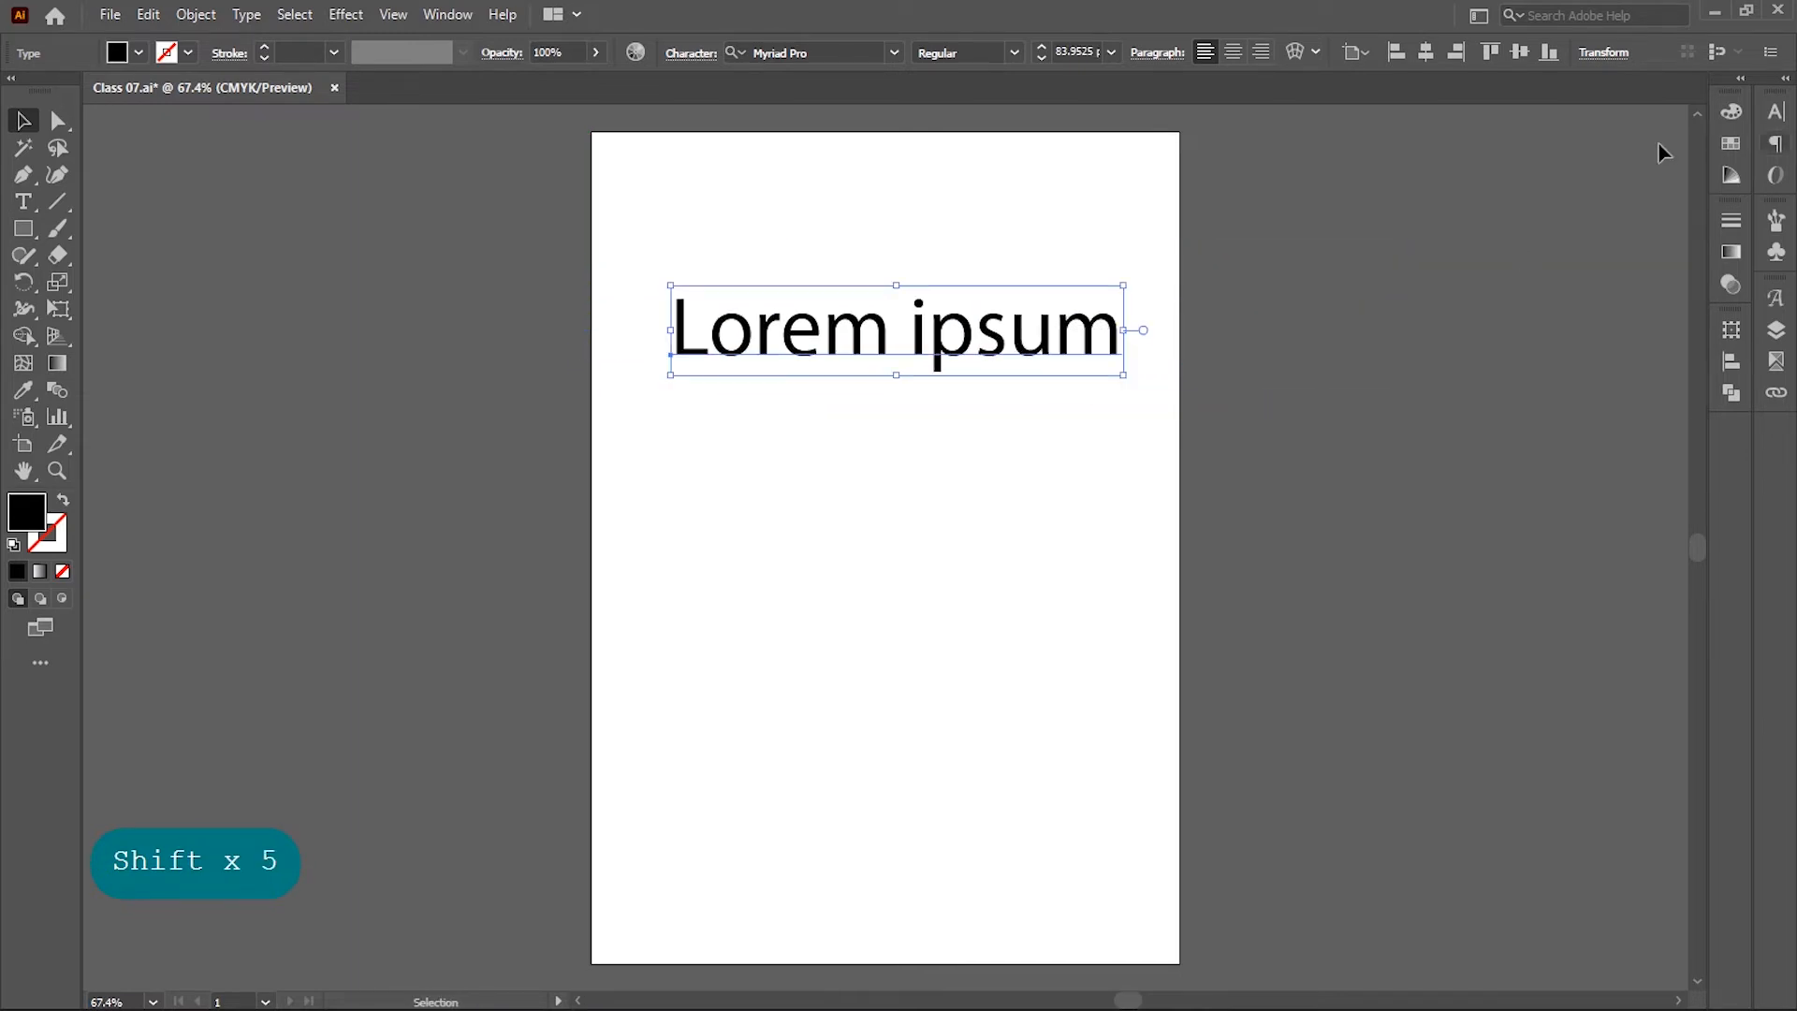
# Open the font list for the selected text and set the keyboard layout to English (United States)
pyautogui.click(1775, 110)
pyautogui.click(1628, 136)
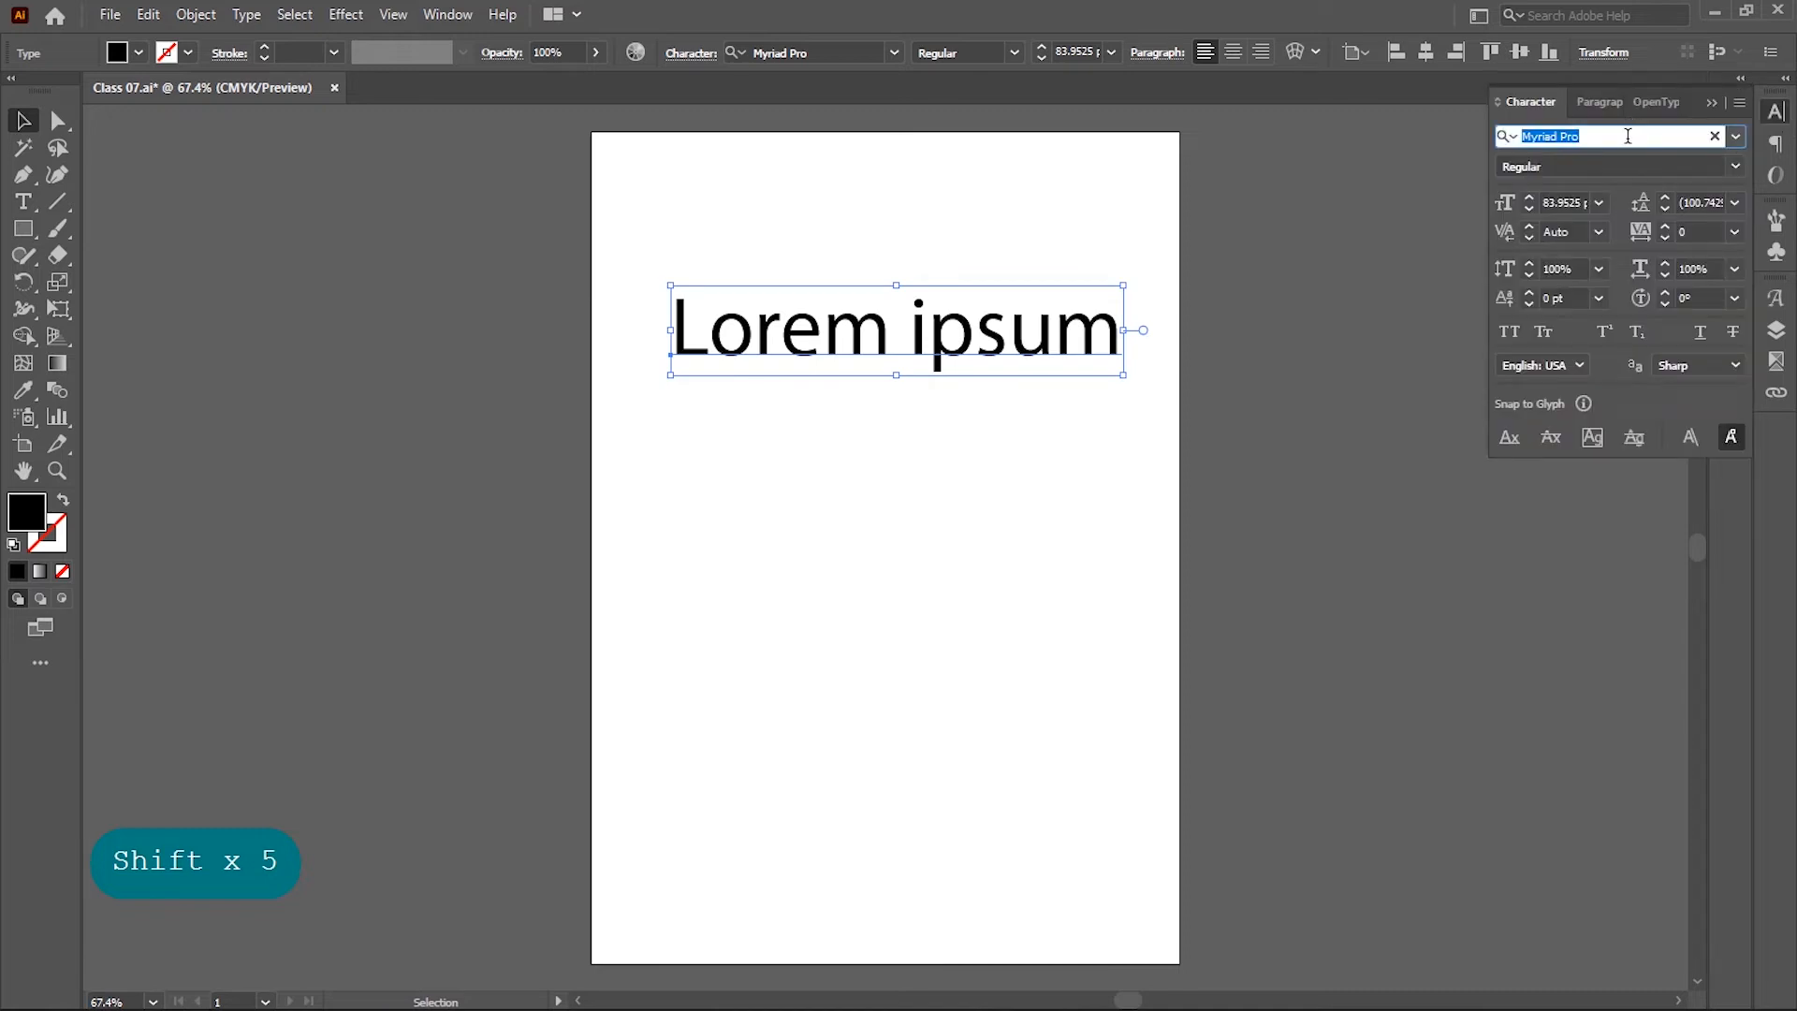
pyautogui.click(1736, 137)
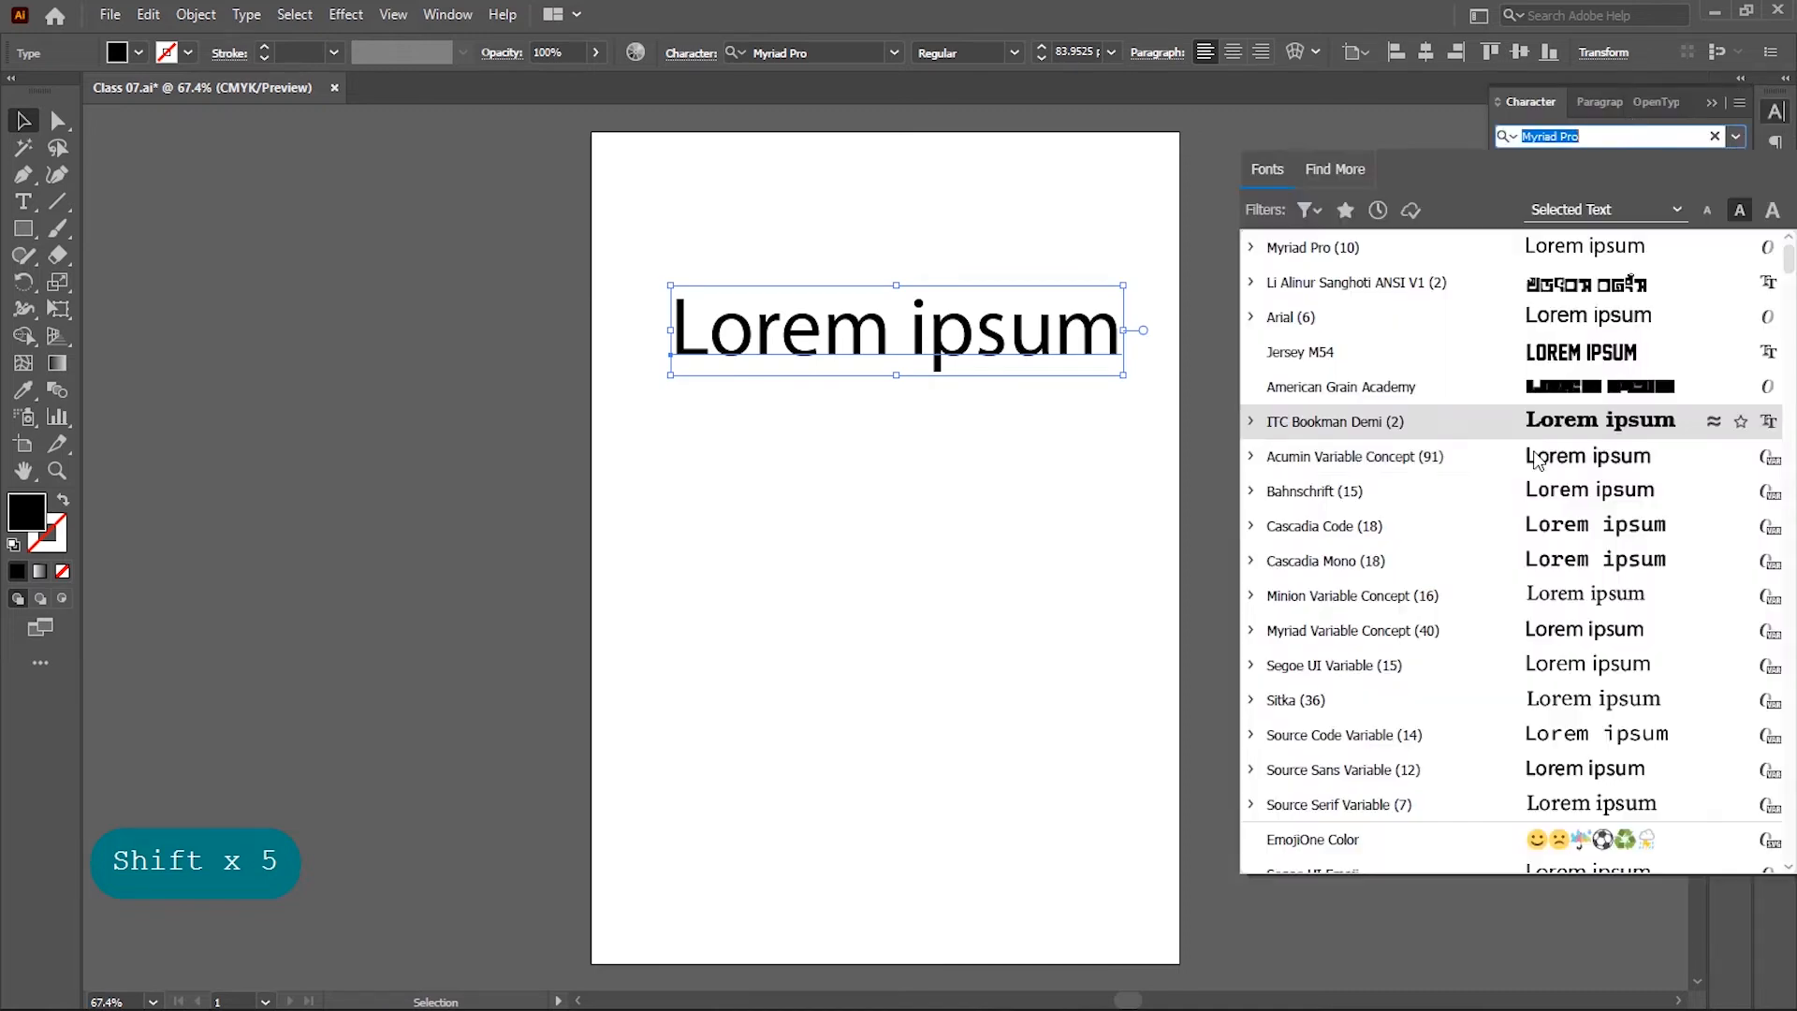
pyautogui.scroll(-15, 1536, 503)
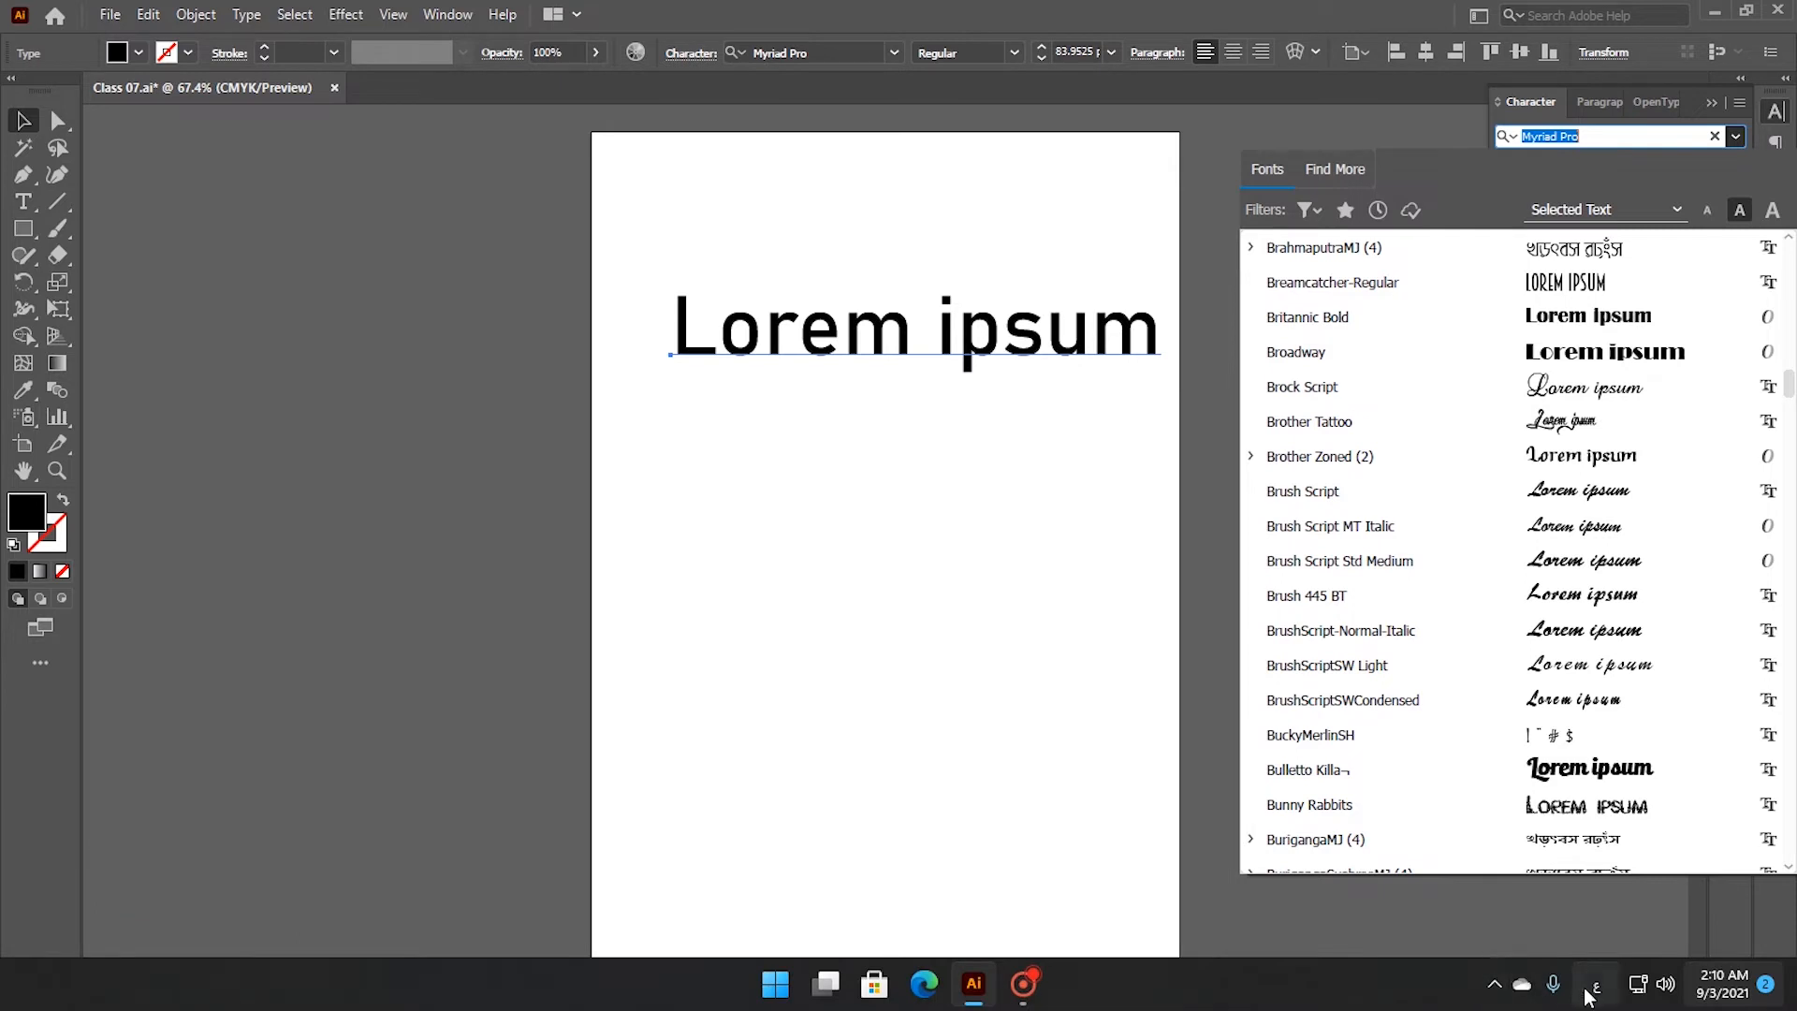
pyautogui.click(1596, 985)
pyautogui.click(1561, 827)
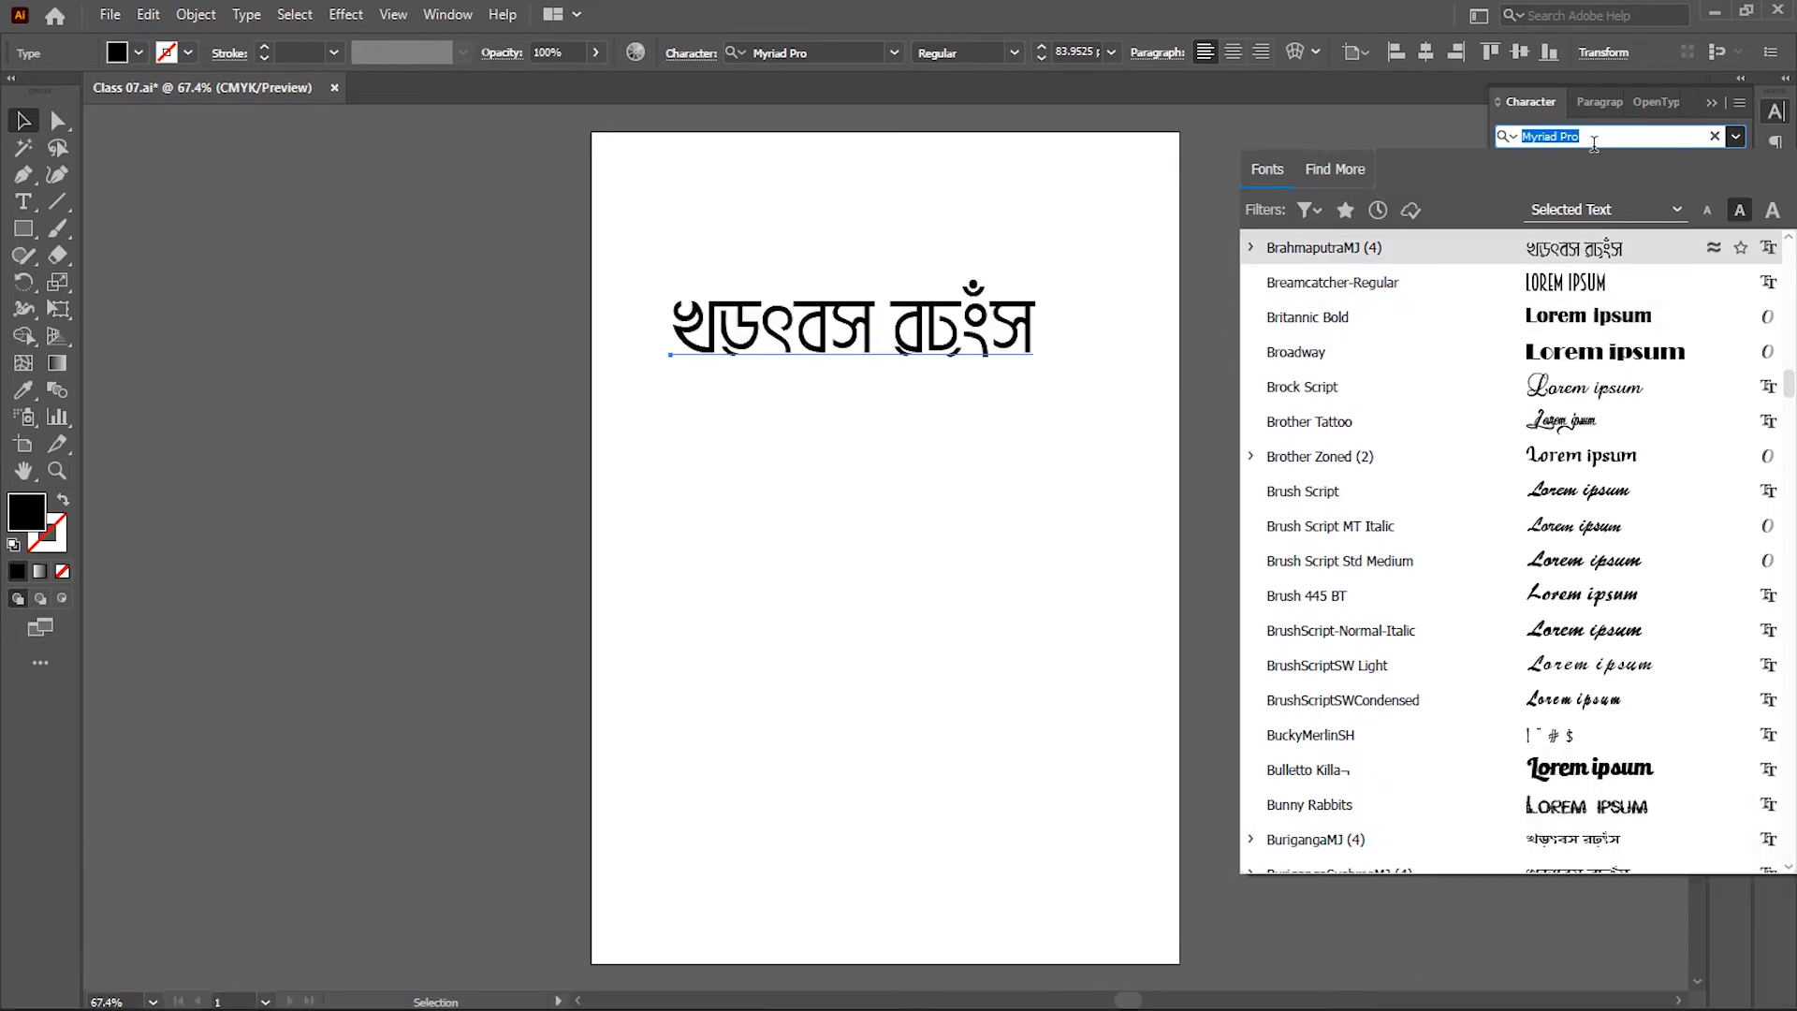
# Search the fonts for "adobe" and apply Adobe Arabic Regular to the placeholder text
pyautogui.write('a')
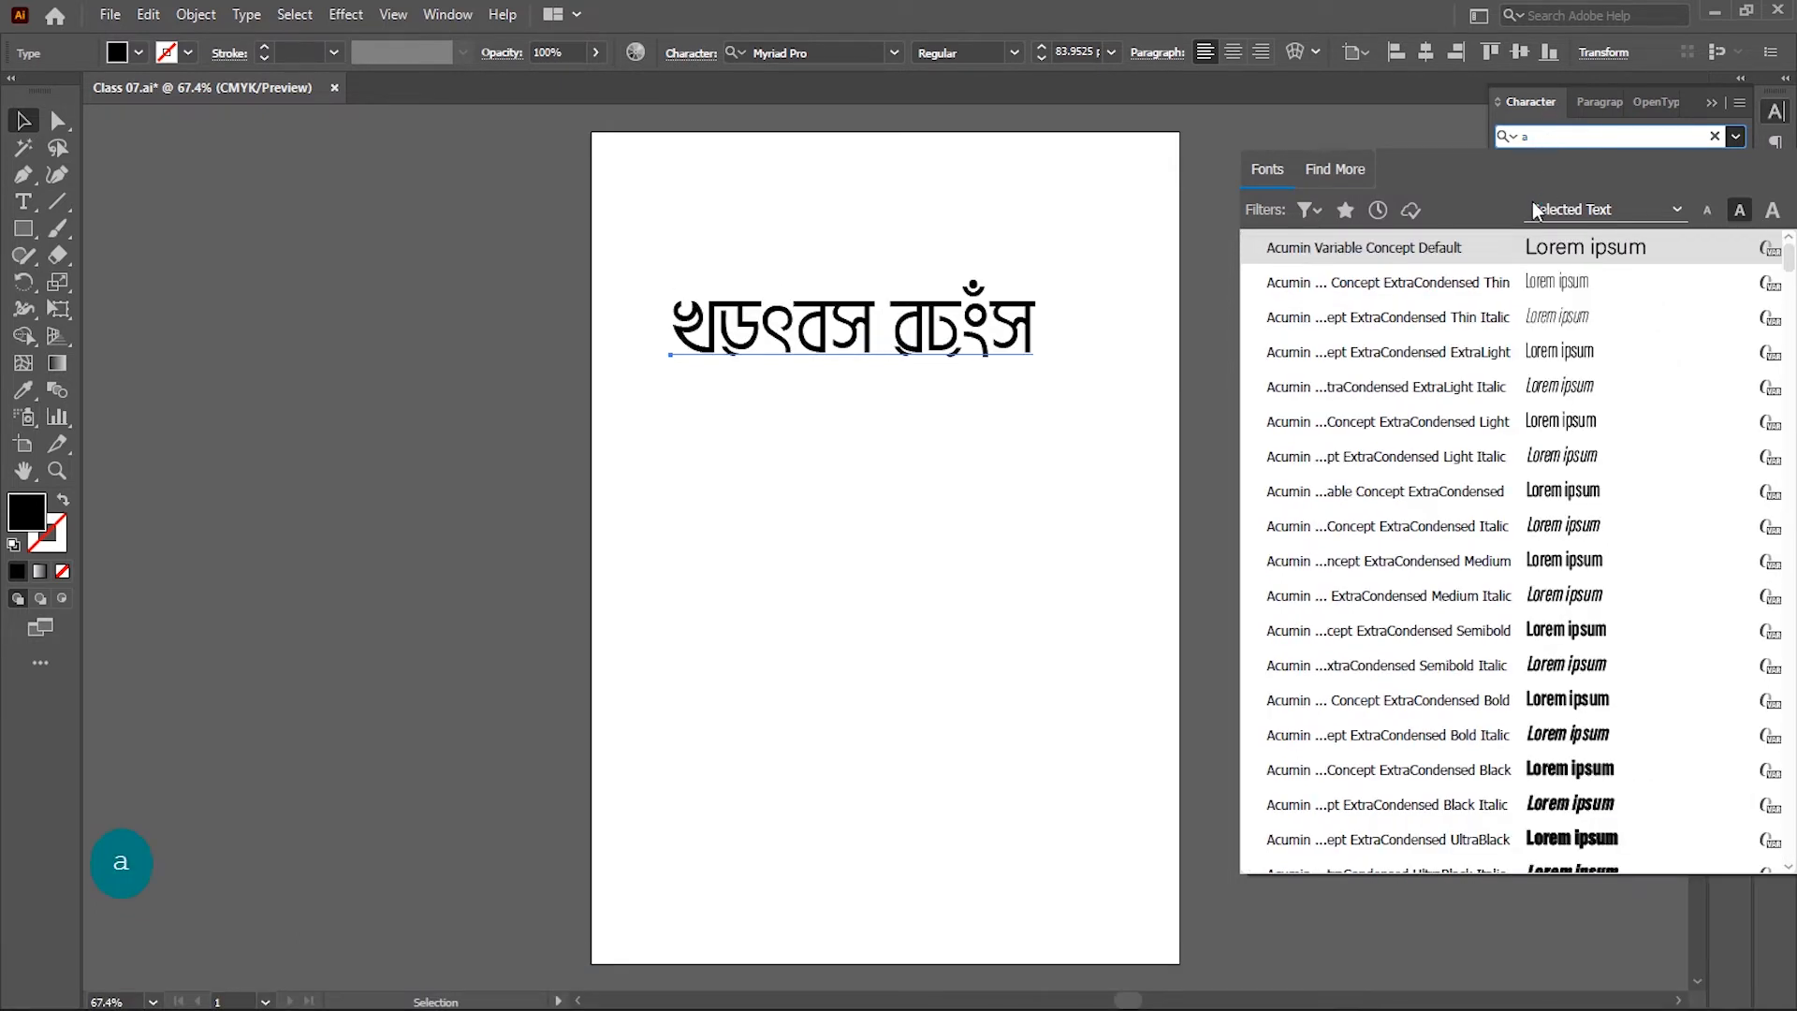
pyautogui.write('dobe')
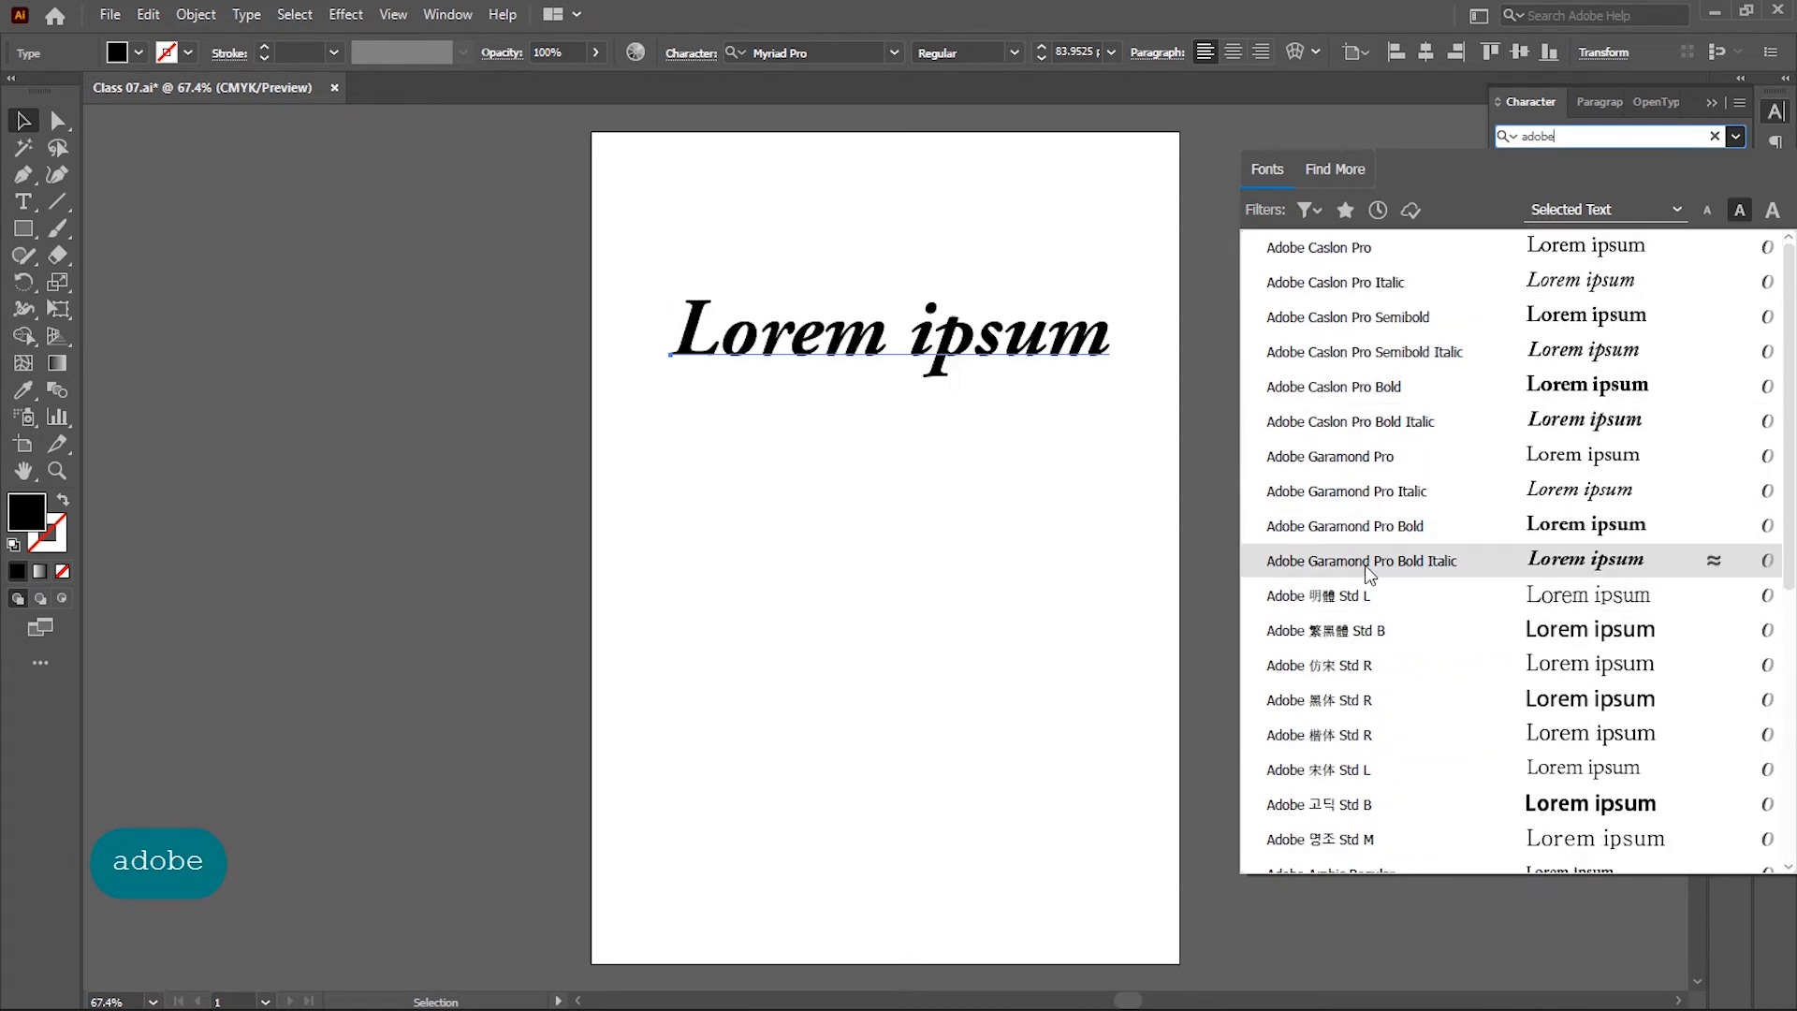
pyautogui.scroll(-2, 1373, 739)
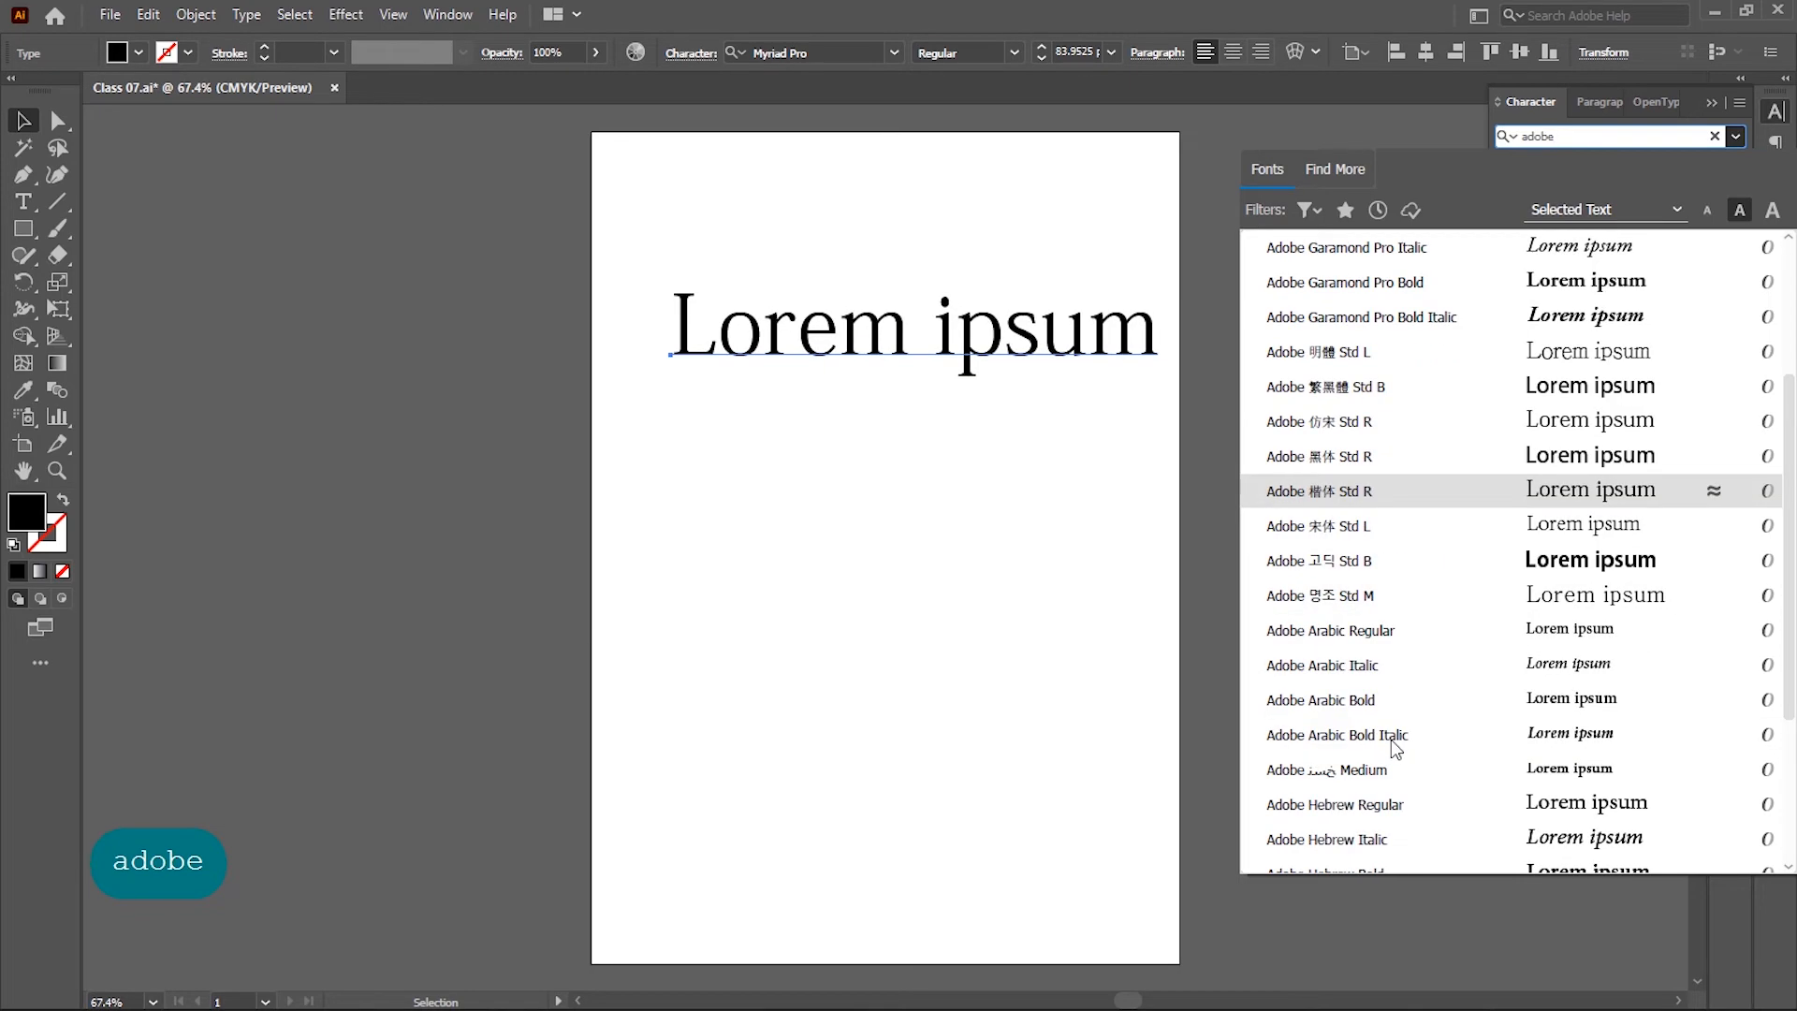
pyautogui.click(1374, 644)
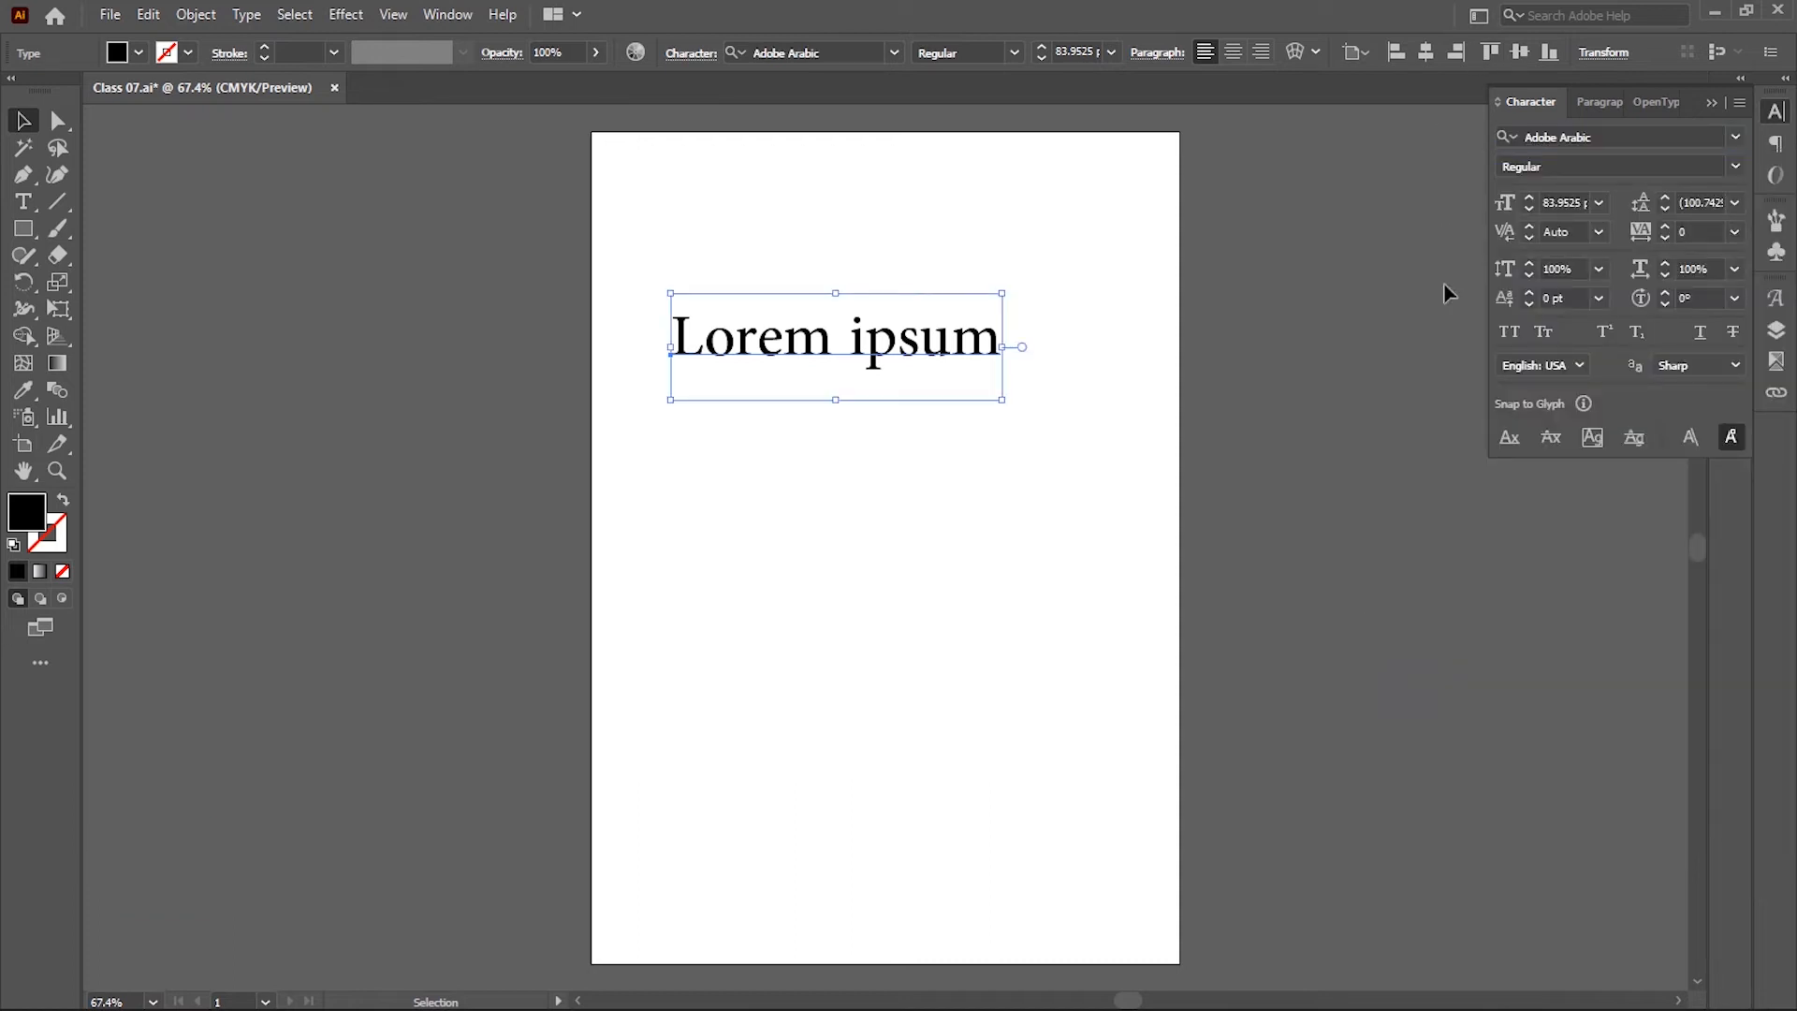
# Change the keyboard layout back to Arabic (Saudi Arabia) for Arabic text entry
pyautogui.moveTo(878, 1002)
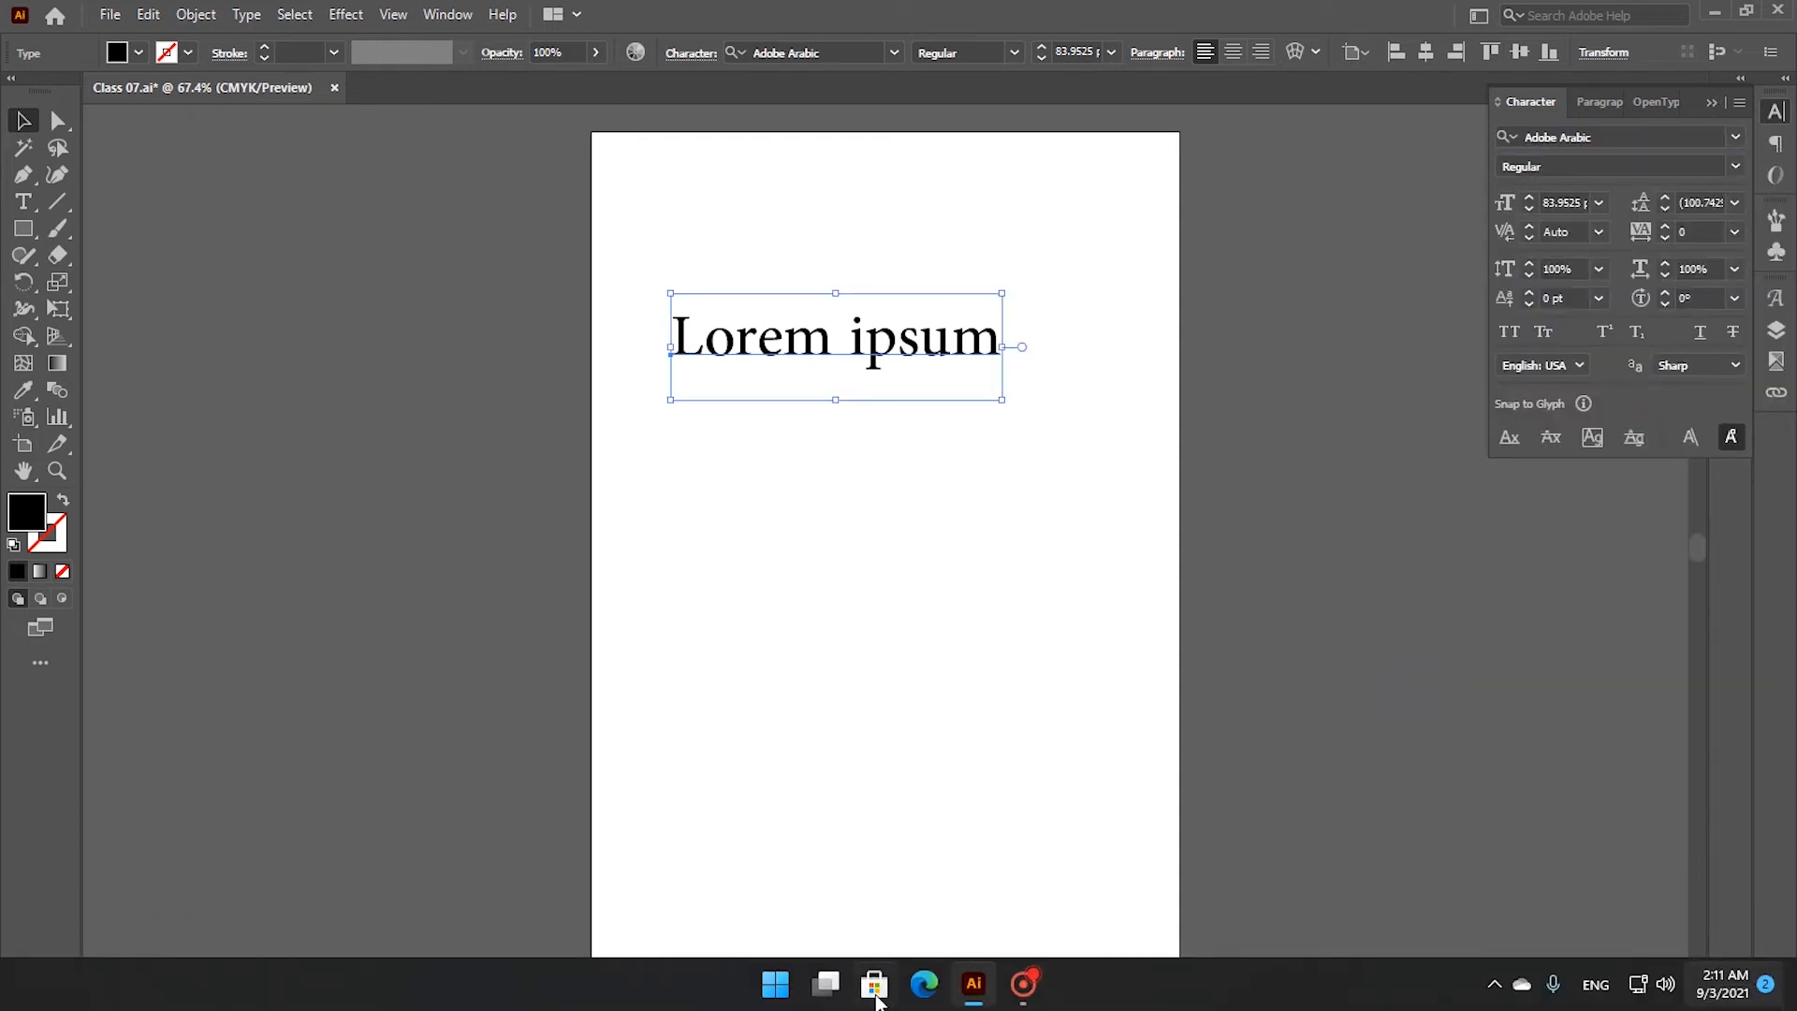
pyautogui.click(1607, 977)
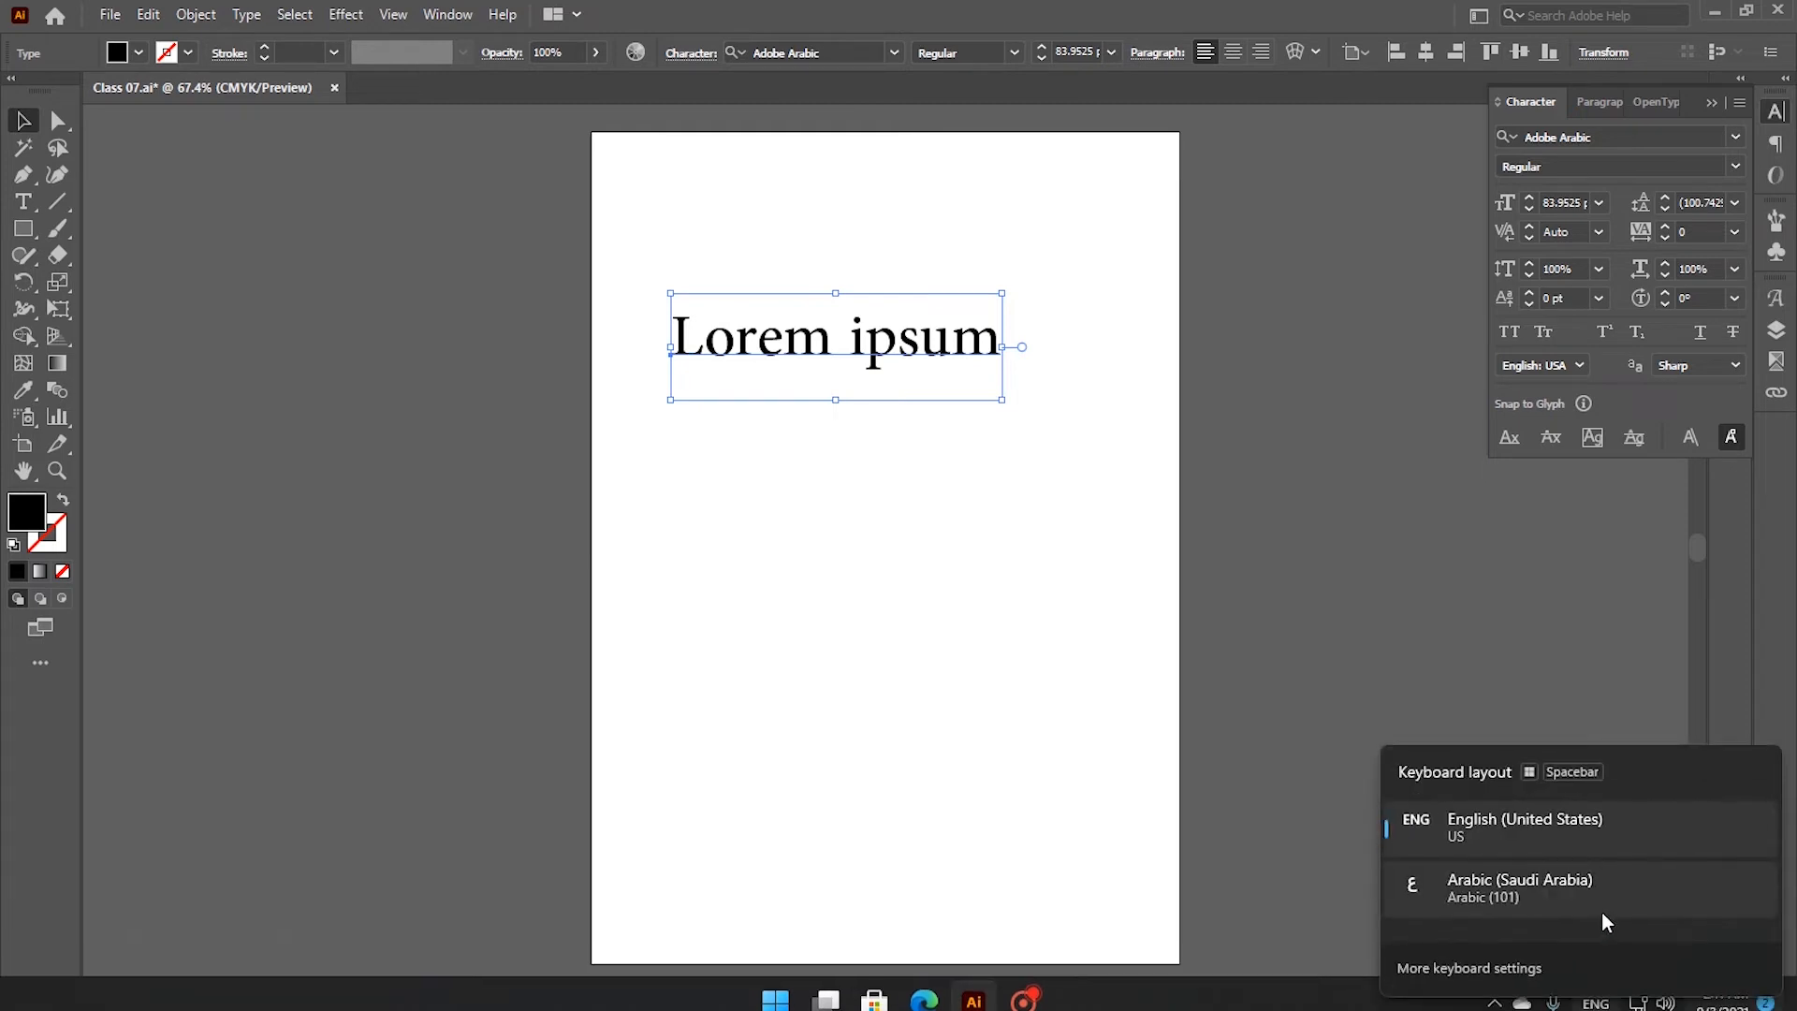
pyautogui.click(1600, 906)
# Turn on the touch keyboard icon in the Windows taskbar settings, close the settings and minimize Illustrator
pyautogui.moveTo(1160, 1003)
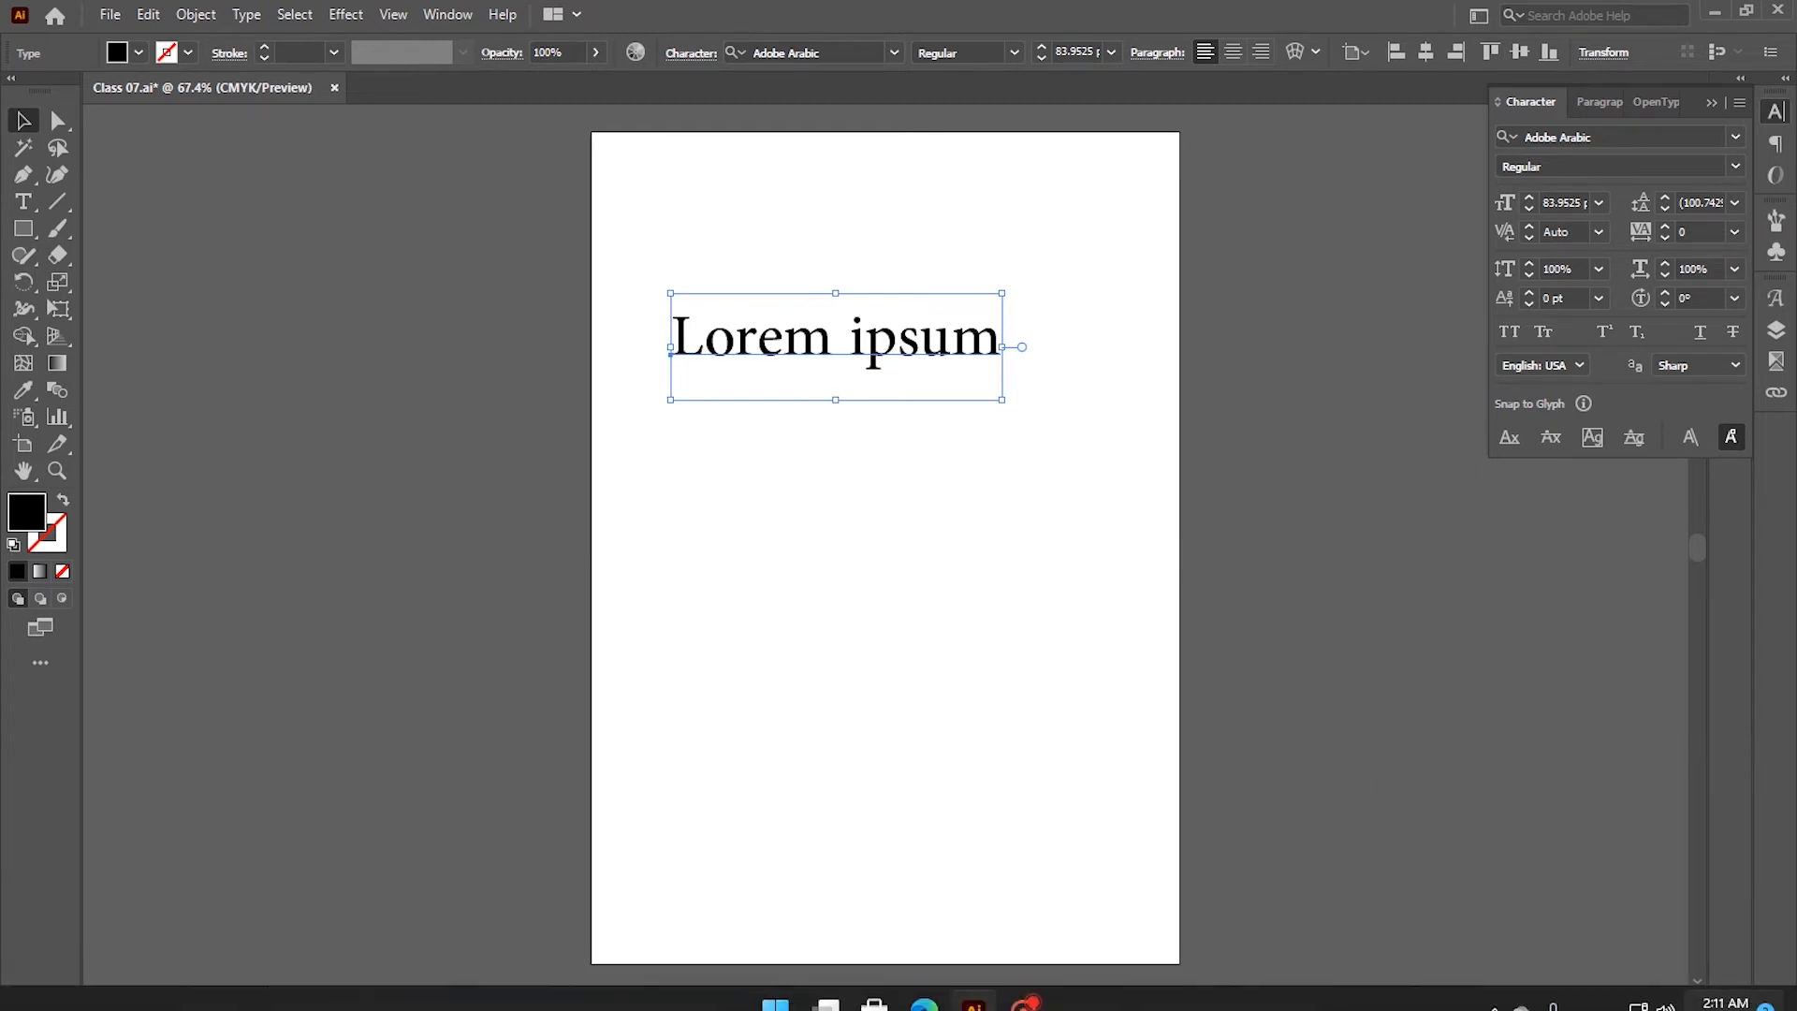
pyautogui.rightClick(1324, 996)
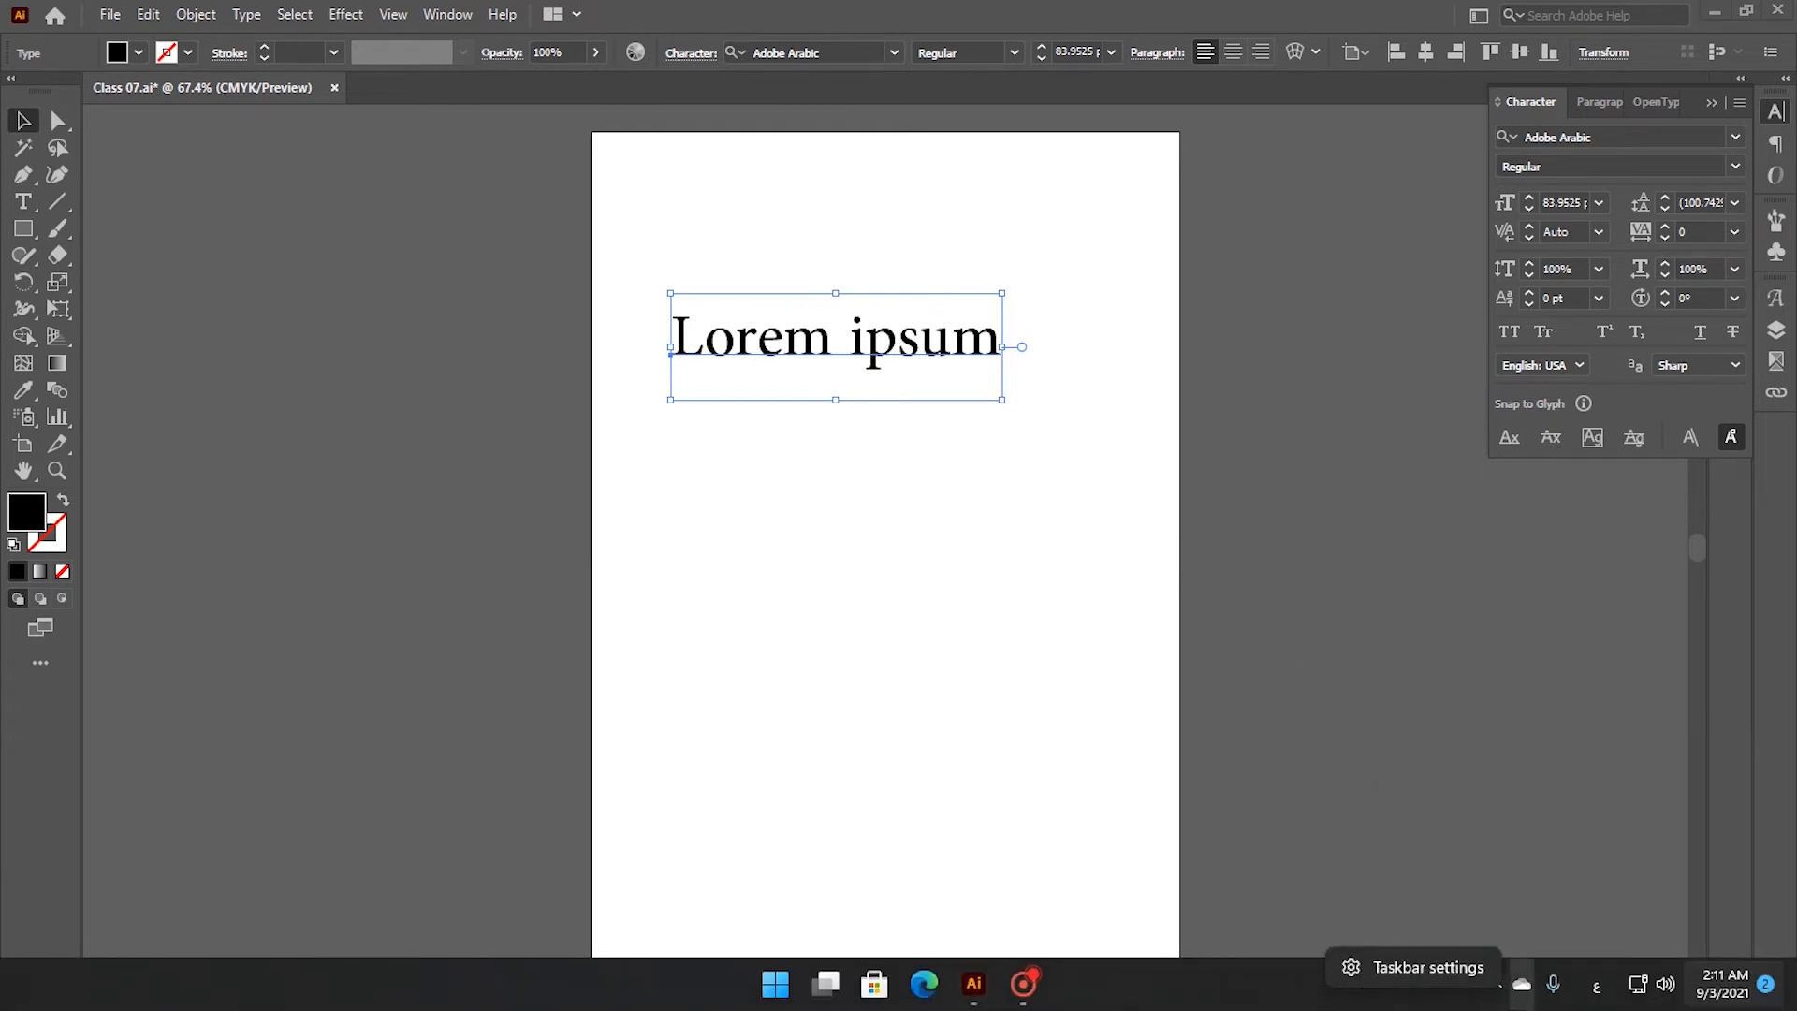
pyautogui.rightClick(1248, 1000)
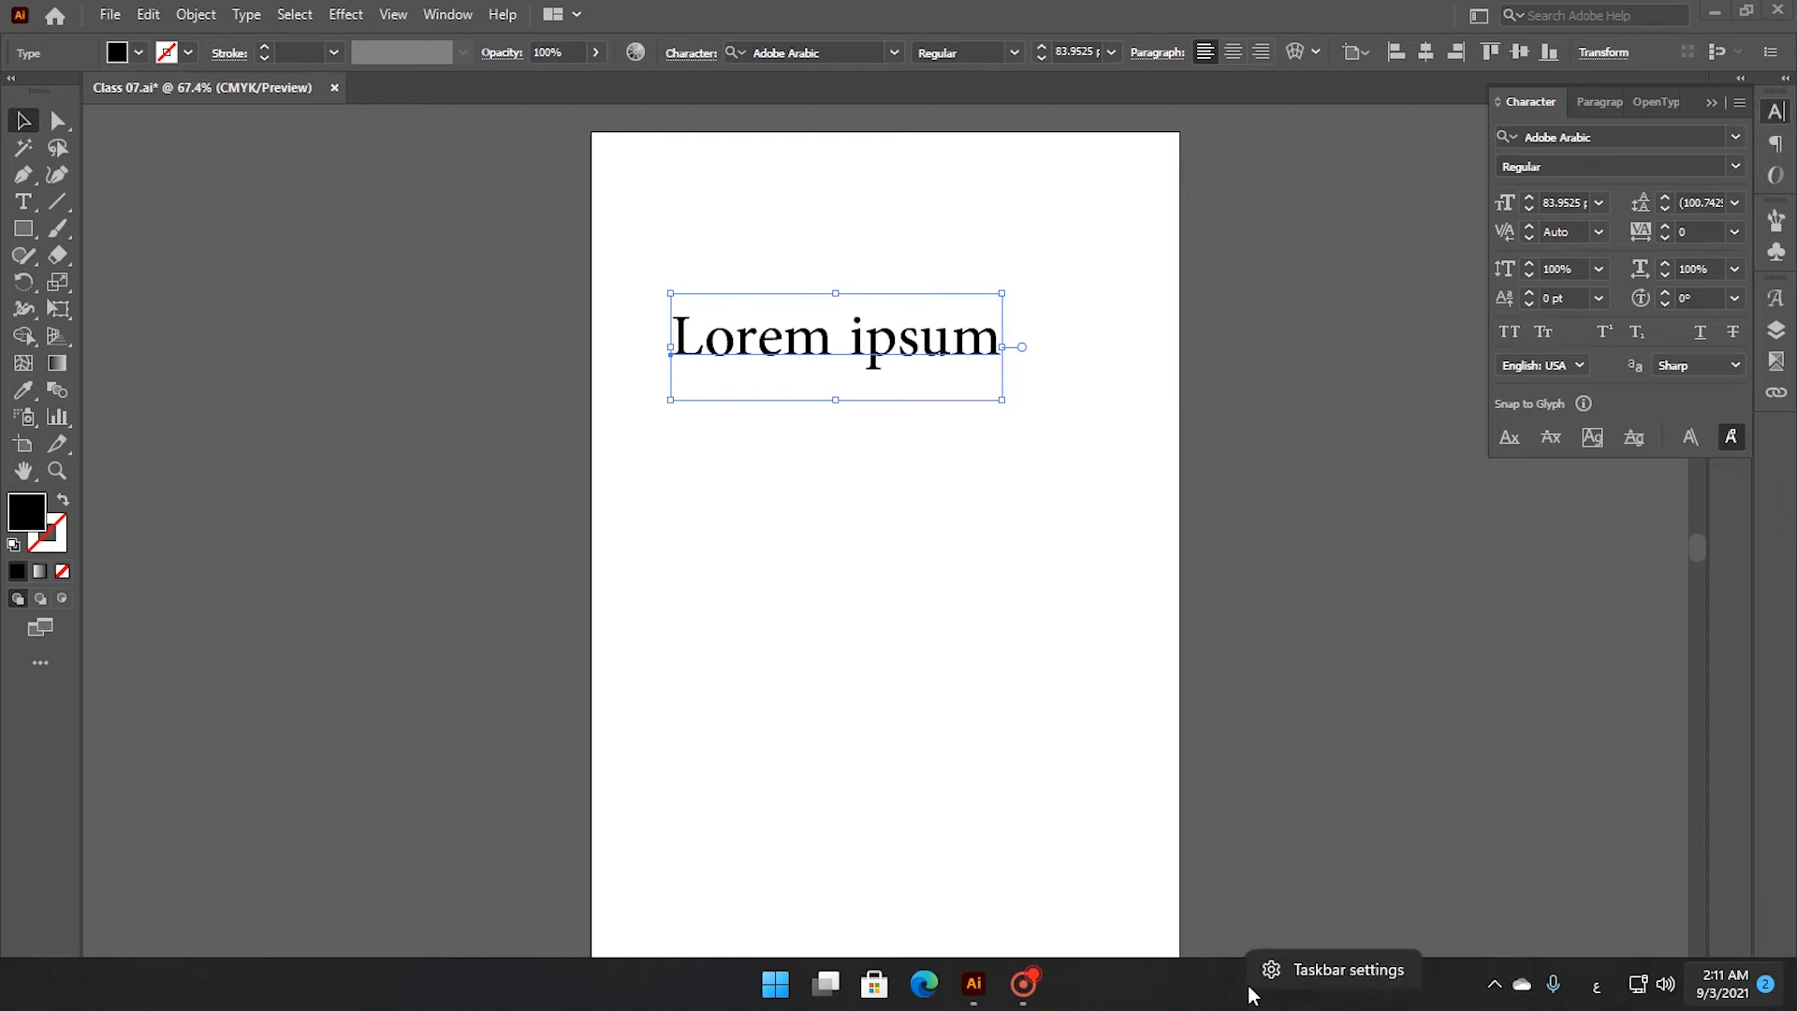
pyautogui.click(1297, 970)
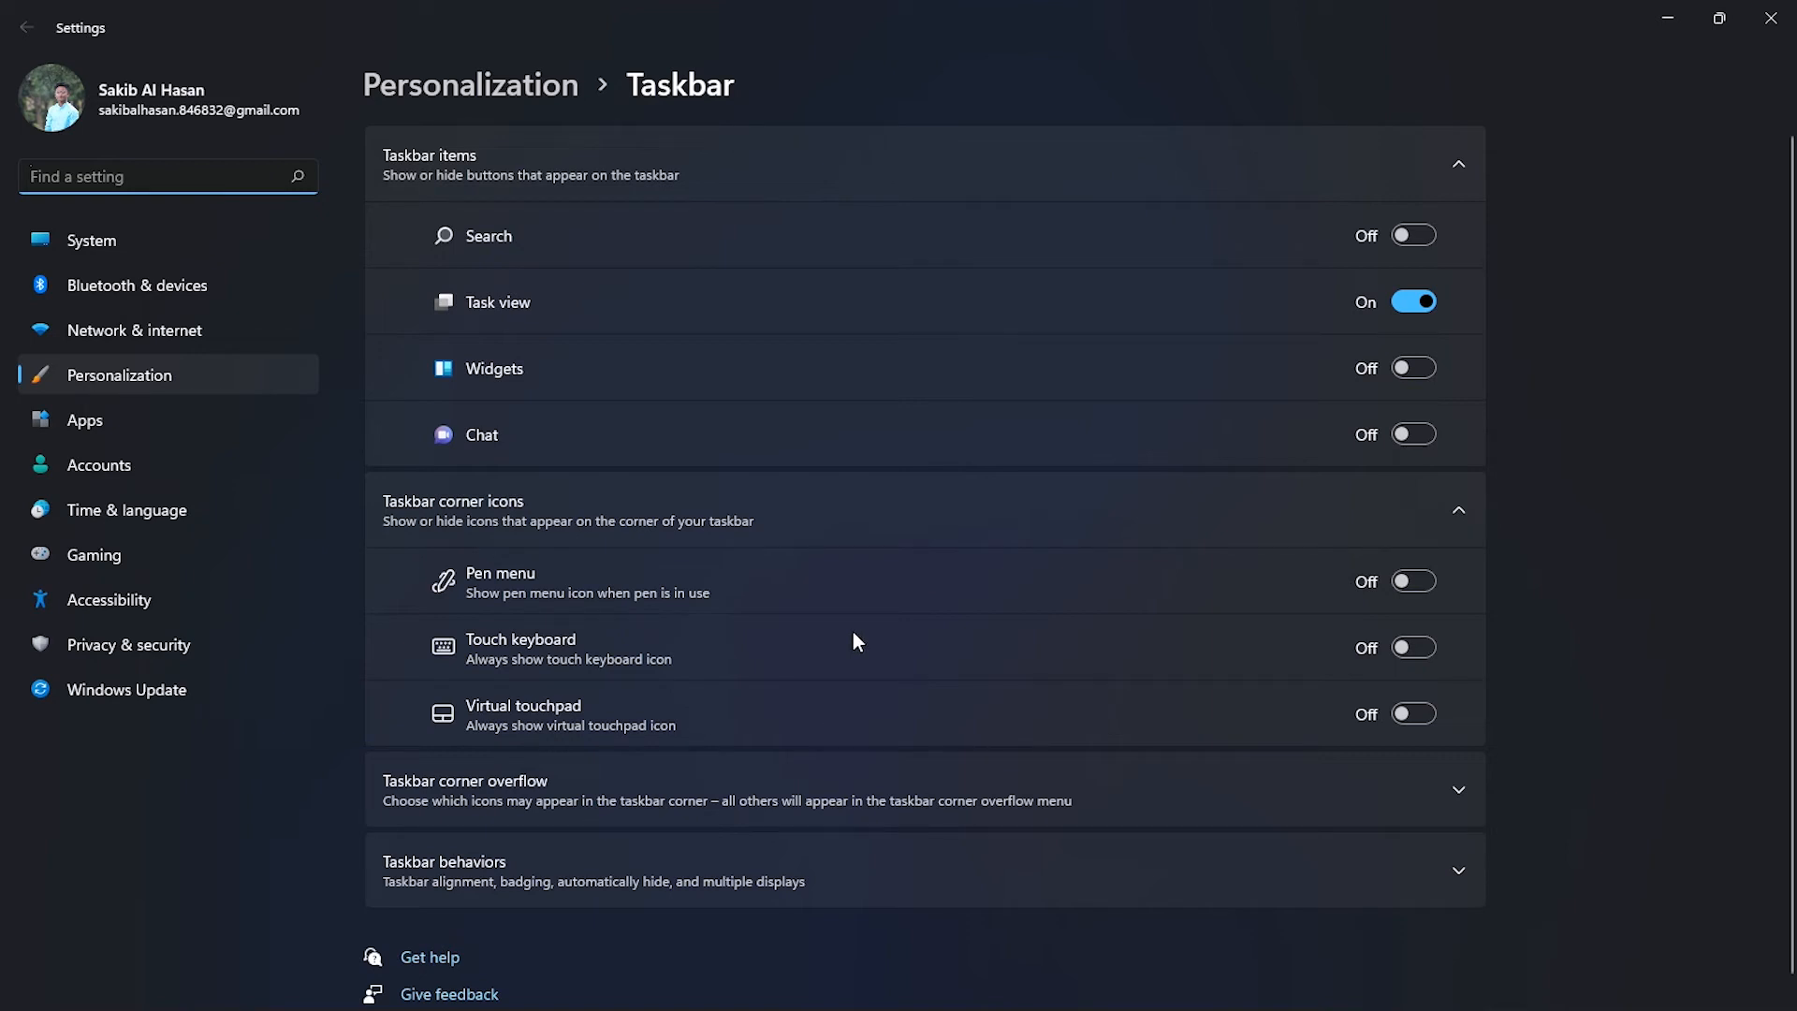
pyautogui.click(1427, 644)
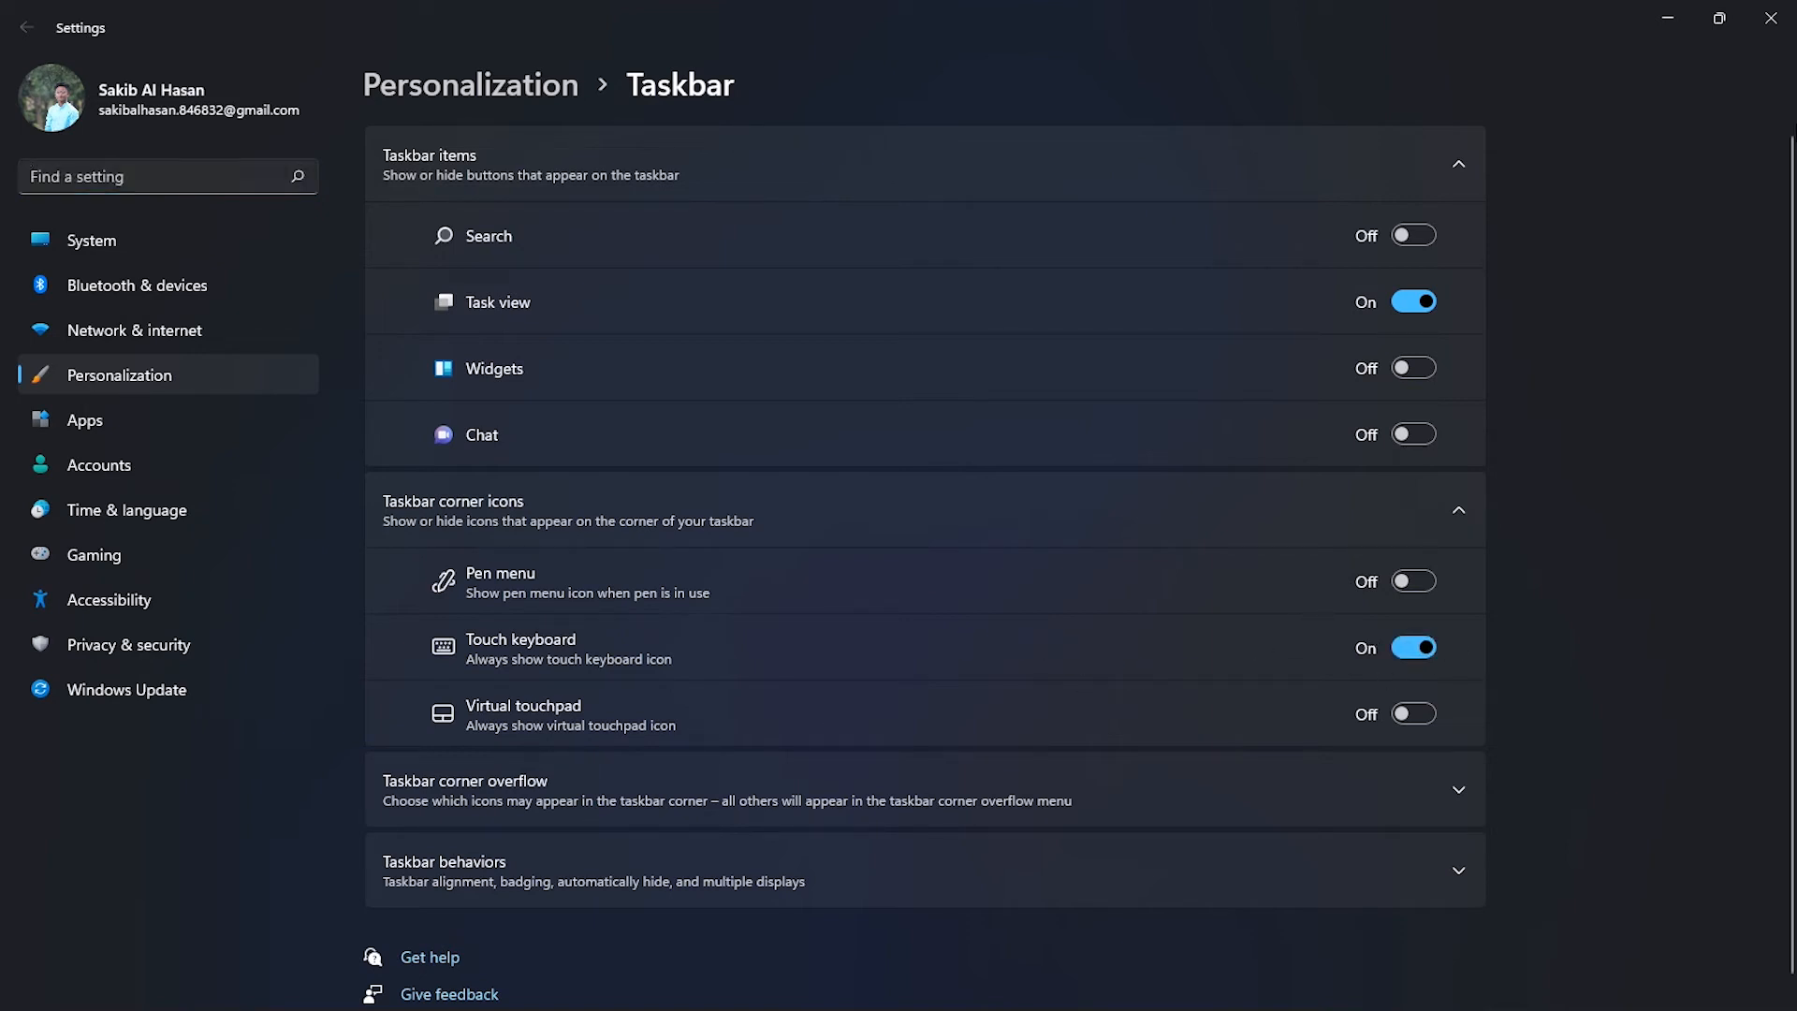
pyautogui.click(1770, 18)
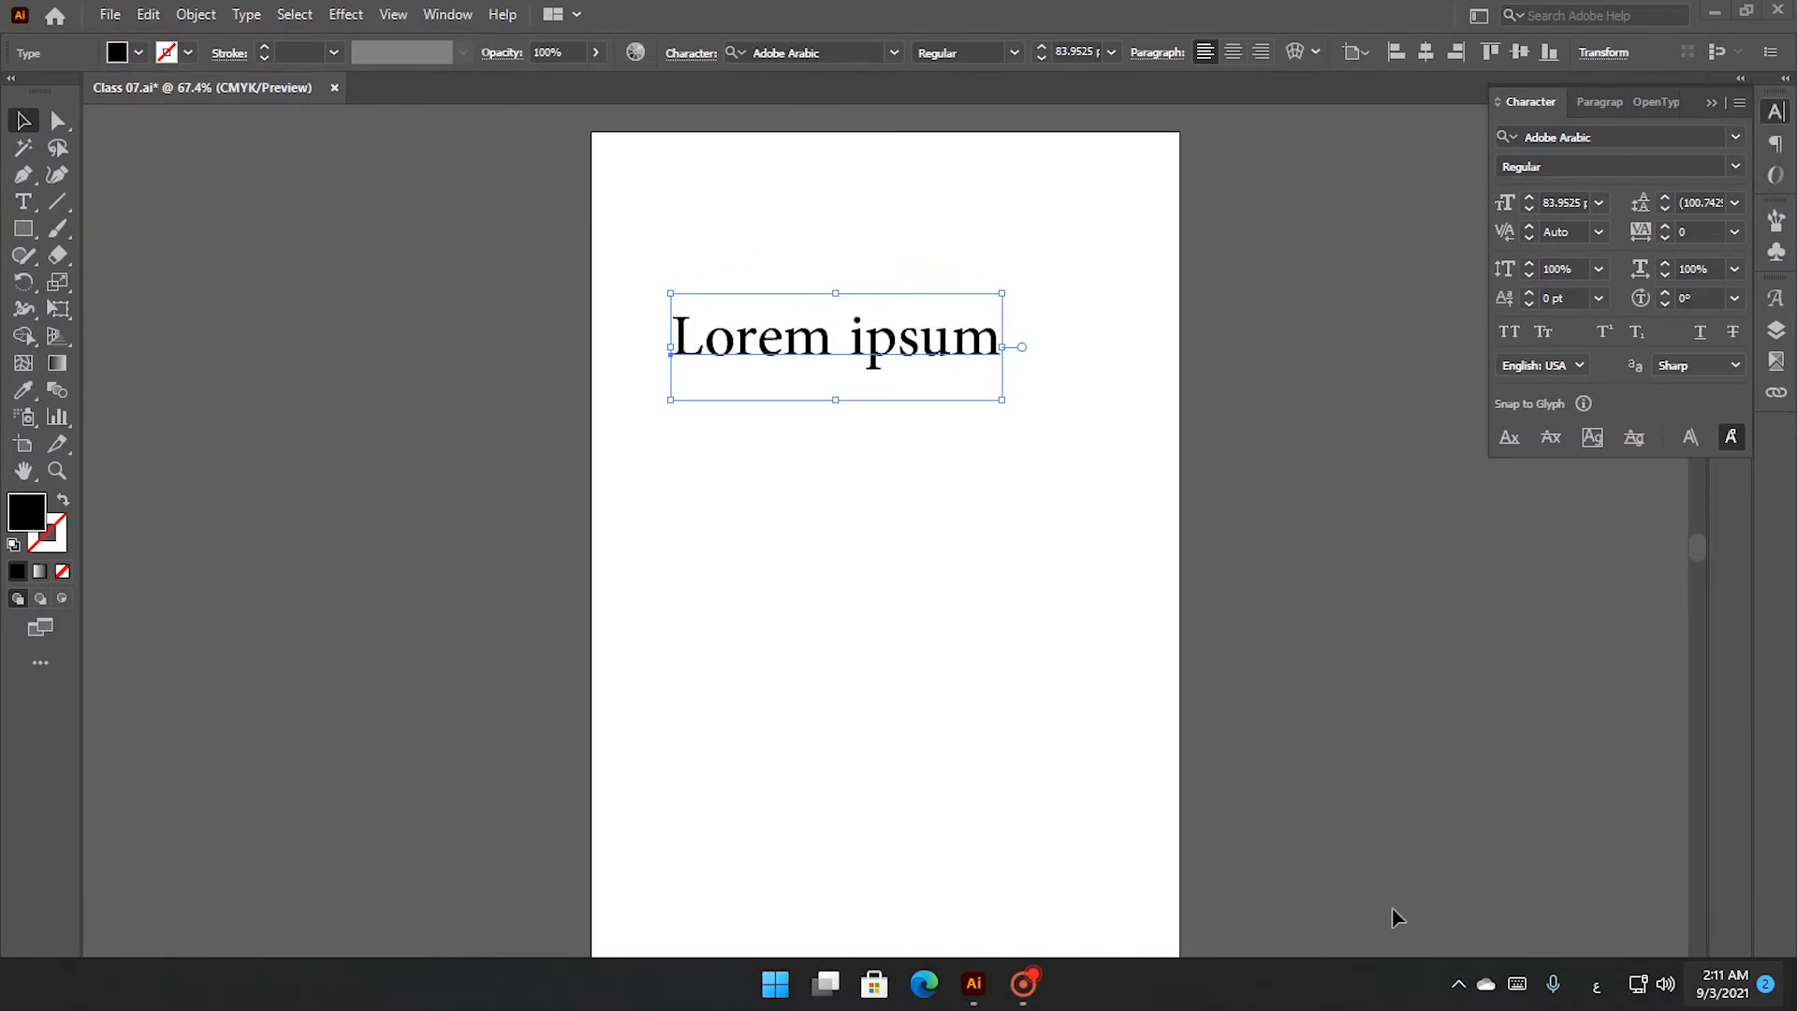
pyautogui.click(1714, 11)
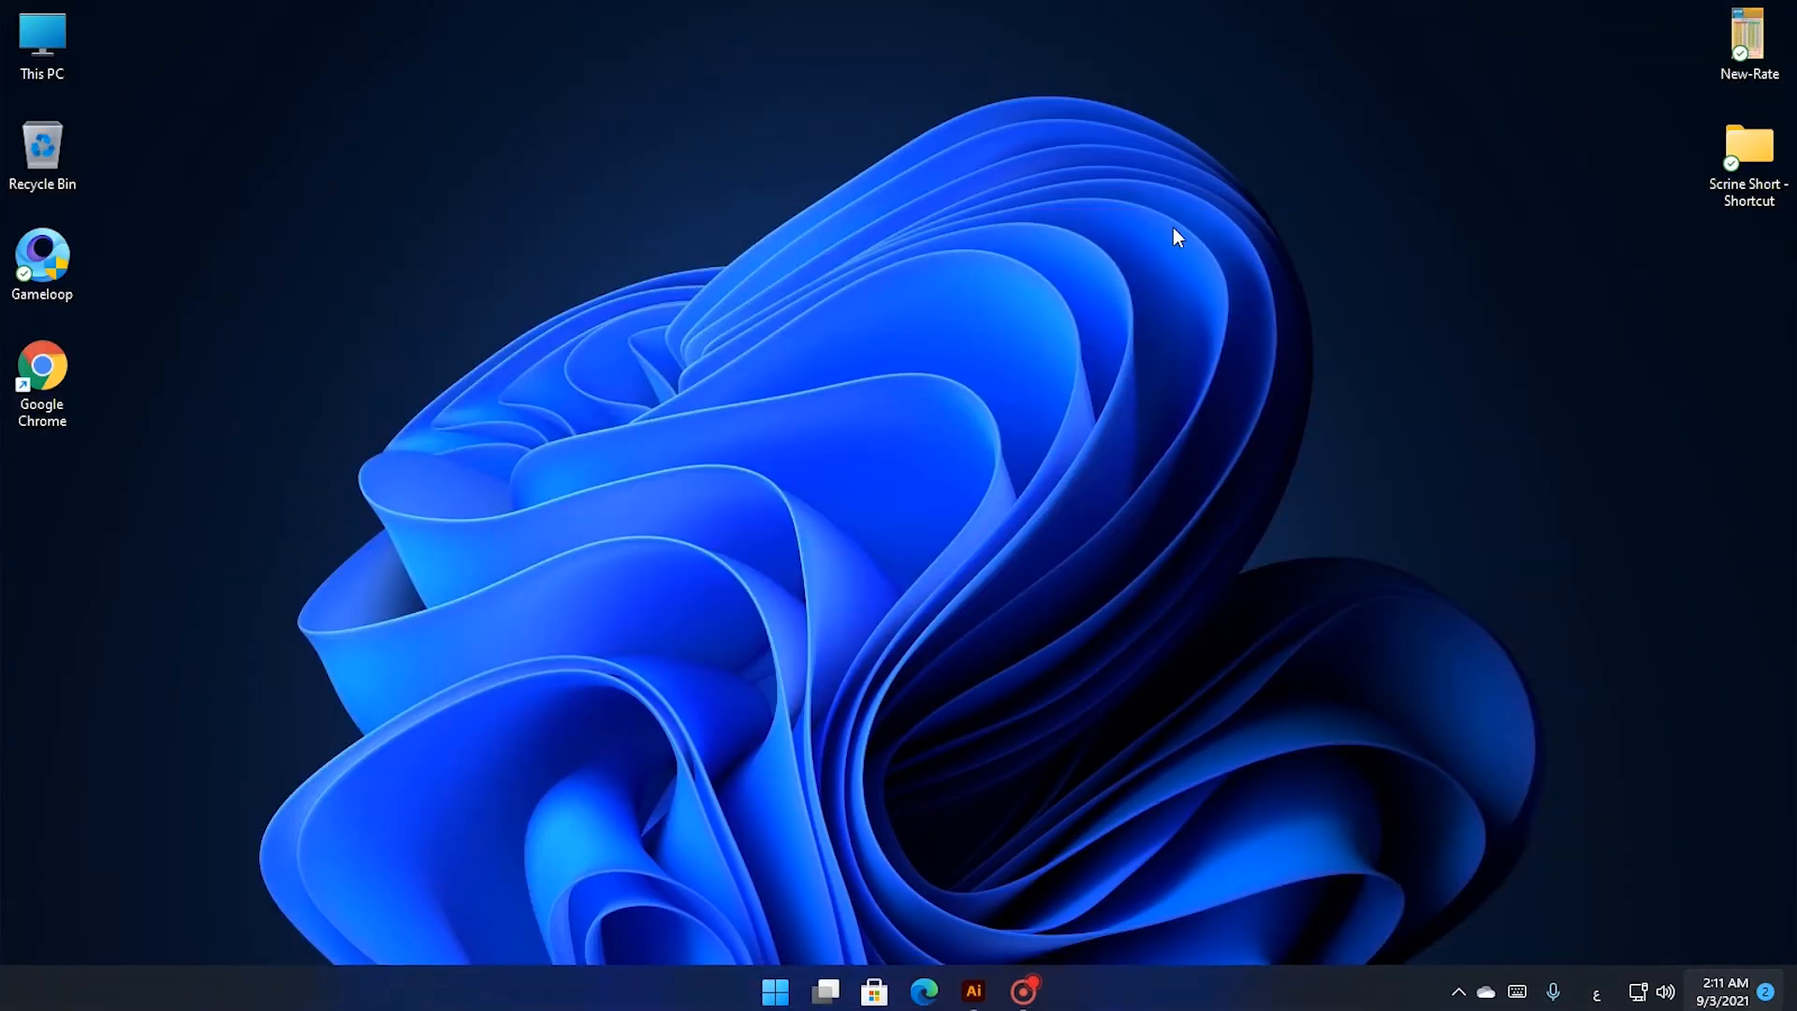
# Open the Windows touch keyboard and switch back to Adobe Illustrator with it on screen
pyautogui.rightClick(1245, 323)
pyautogui.click(1254, 337)
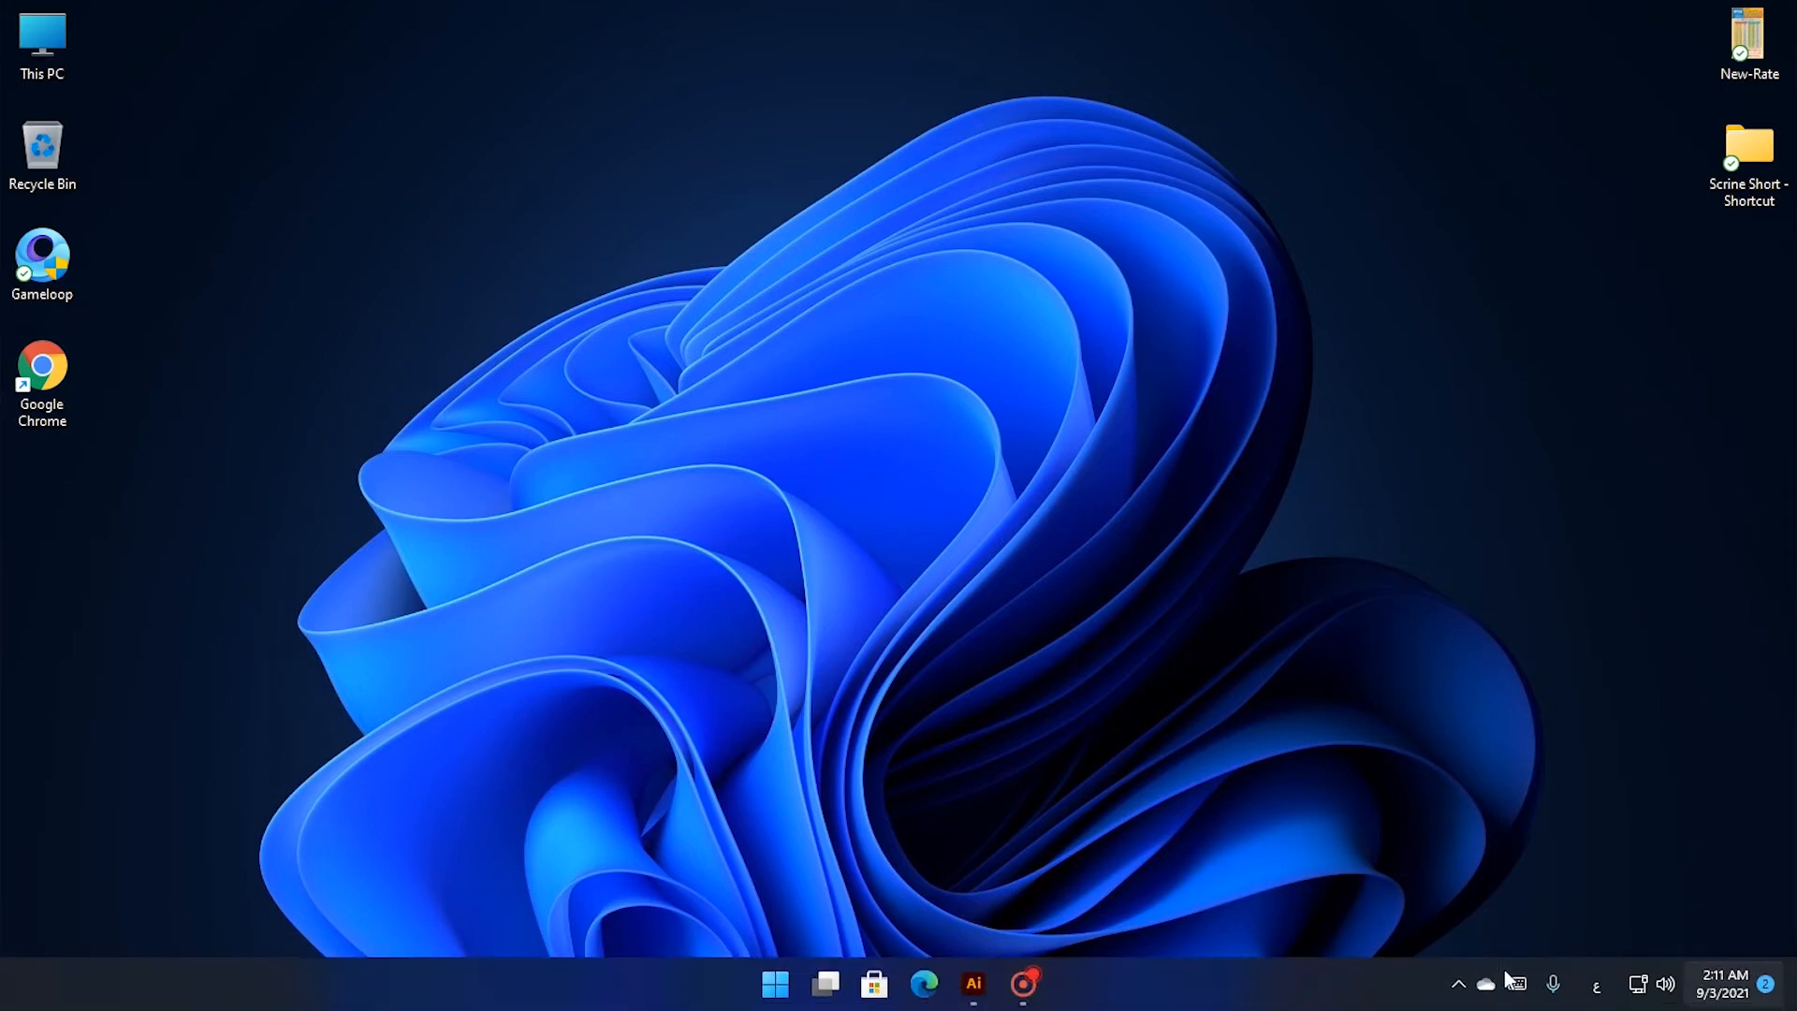
pyautogui.click(1514, 981)
pyautogui.click(976, 983)
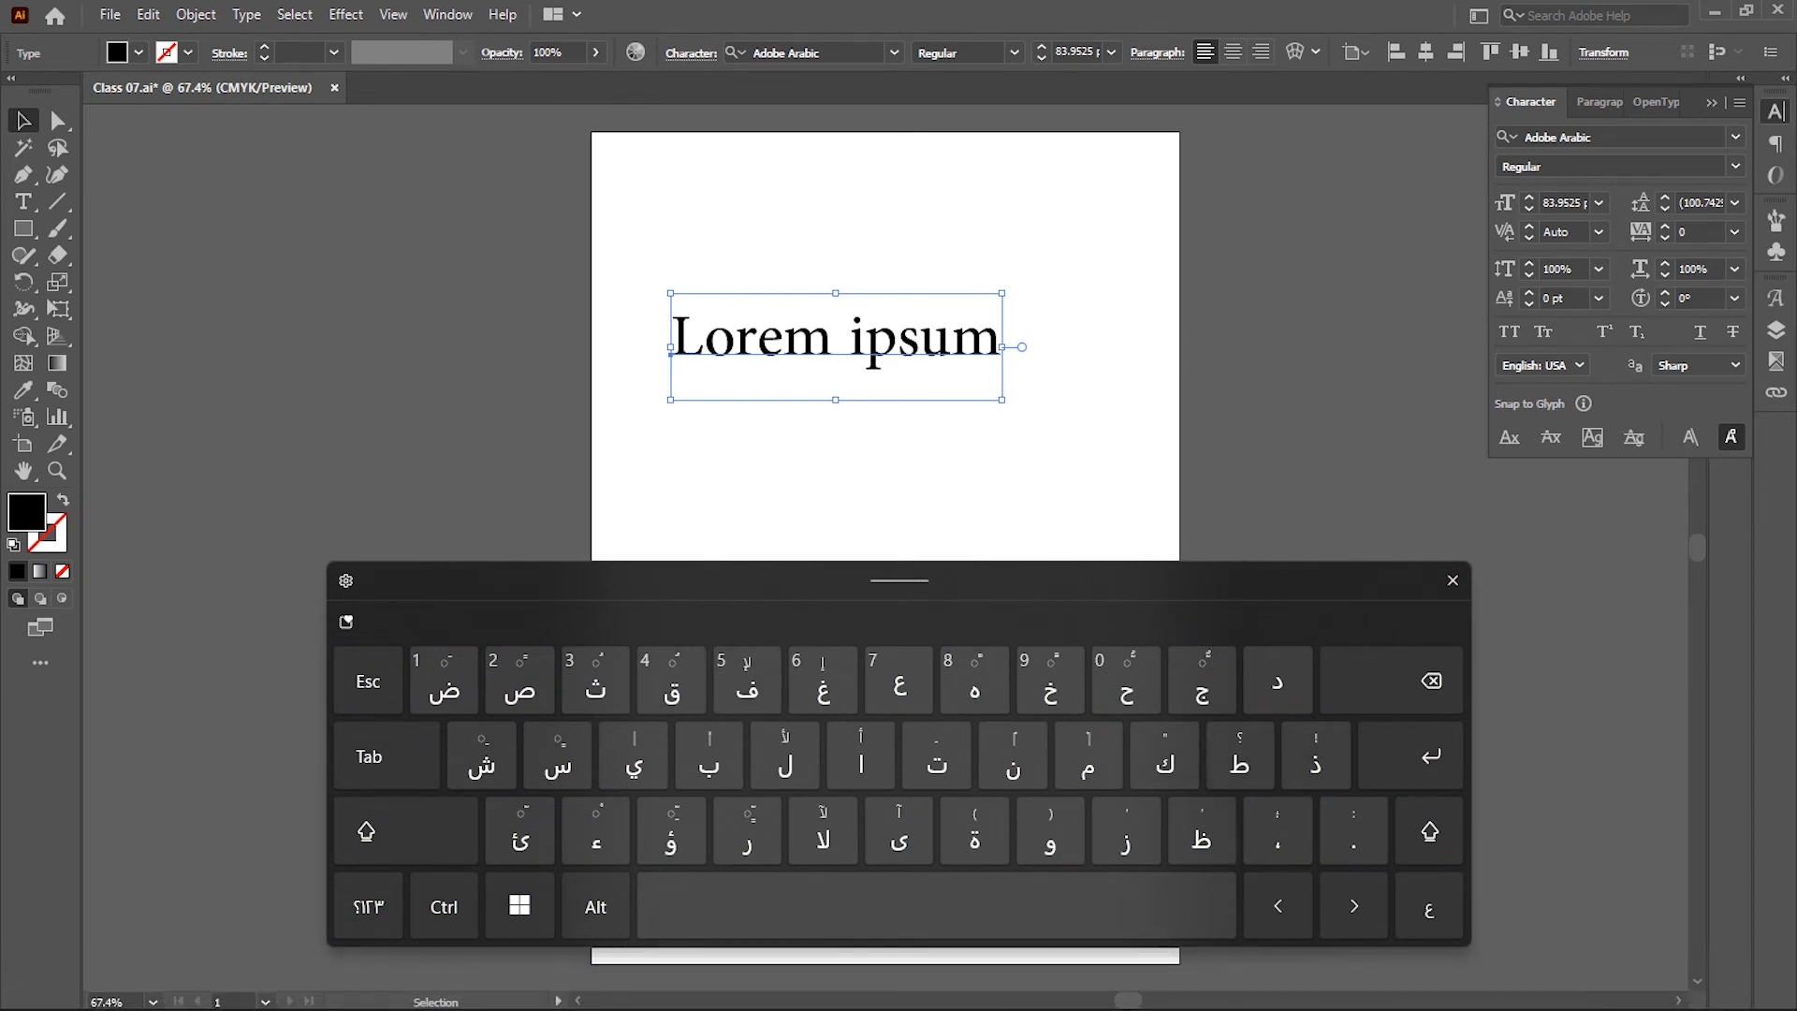
# Switch the keyboard layout to English (United States) and back to Arabic (Saudi Arabia) to compare the touch keyboard layouts
pyautogui.click(1610, 995)
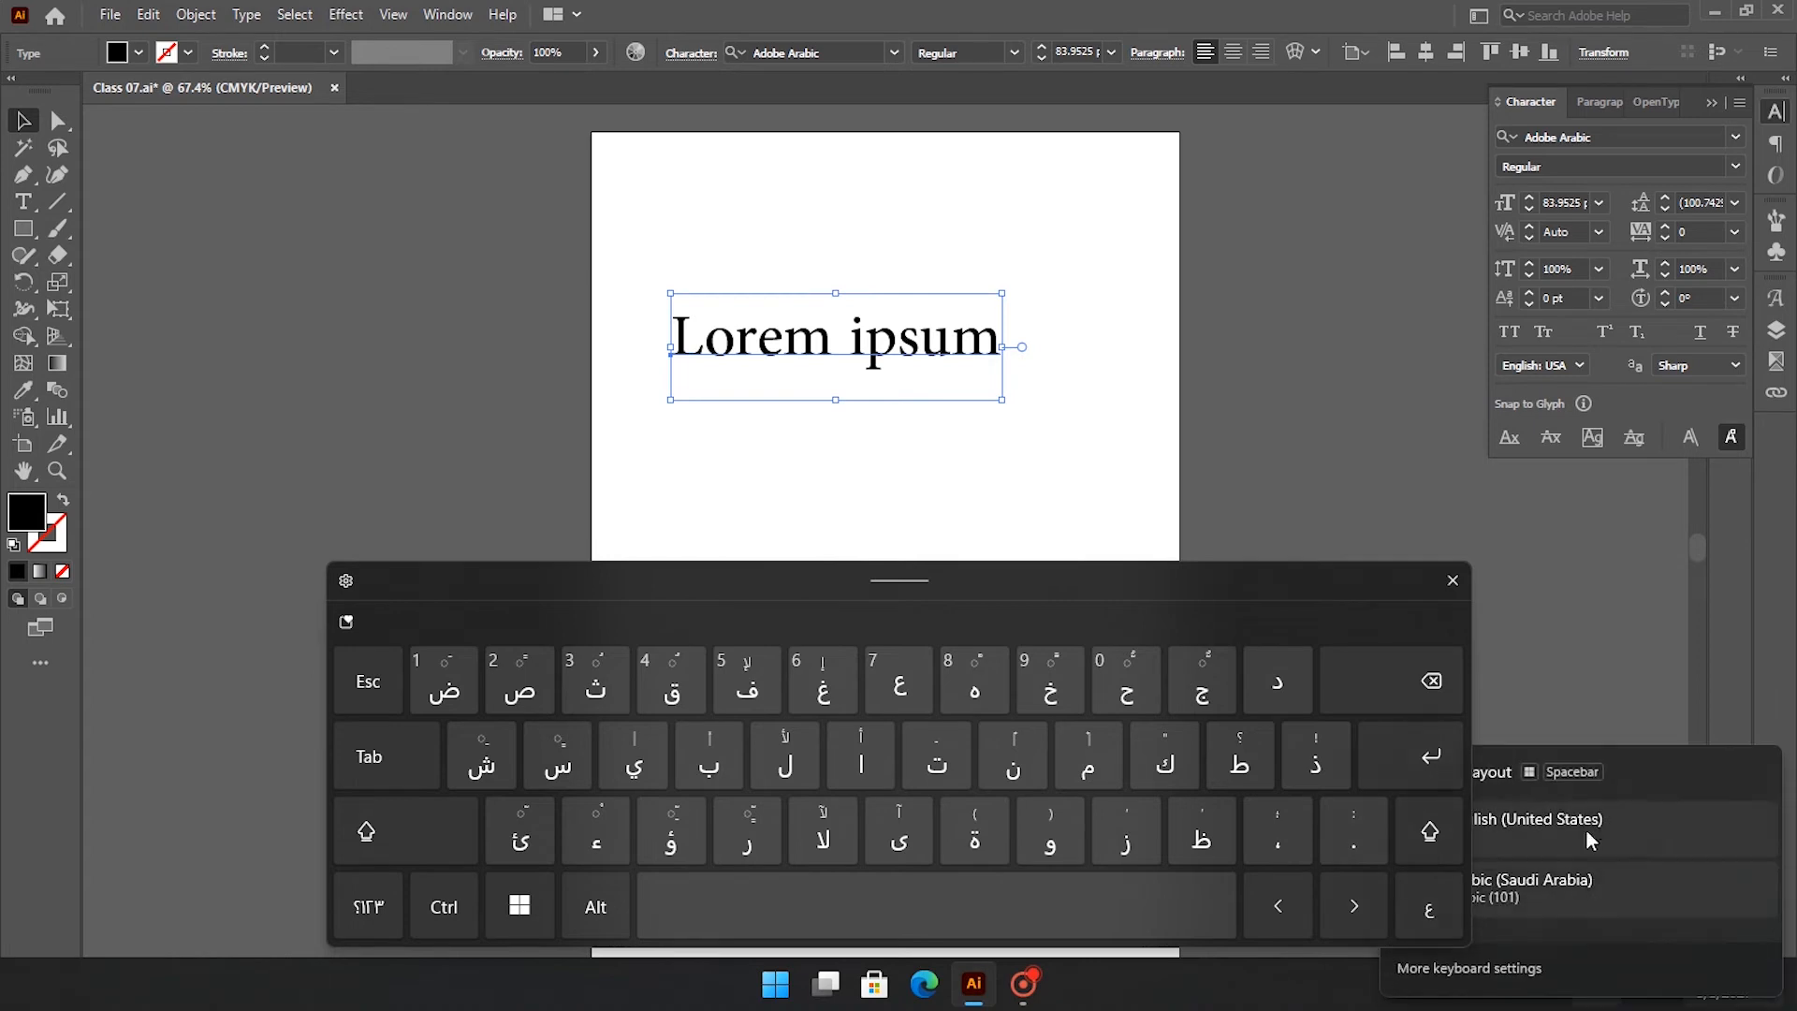
pyautogui.click(1588, 819)
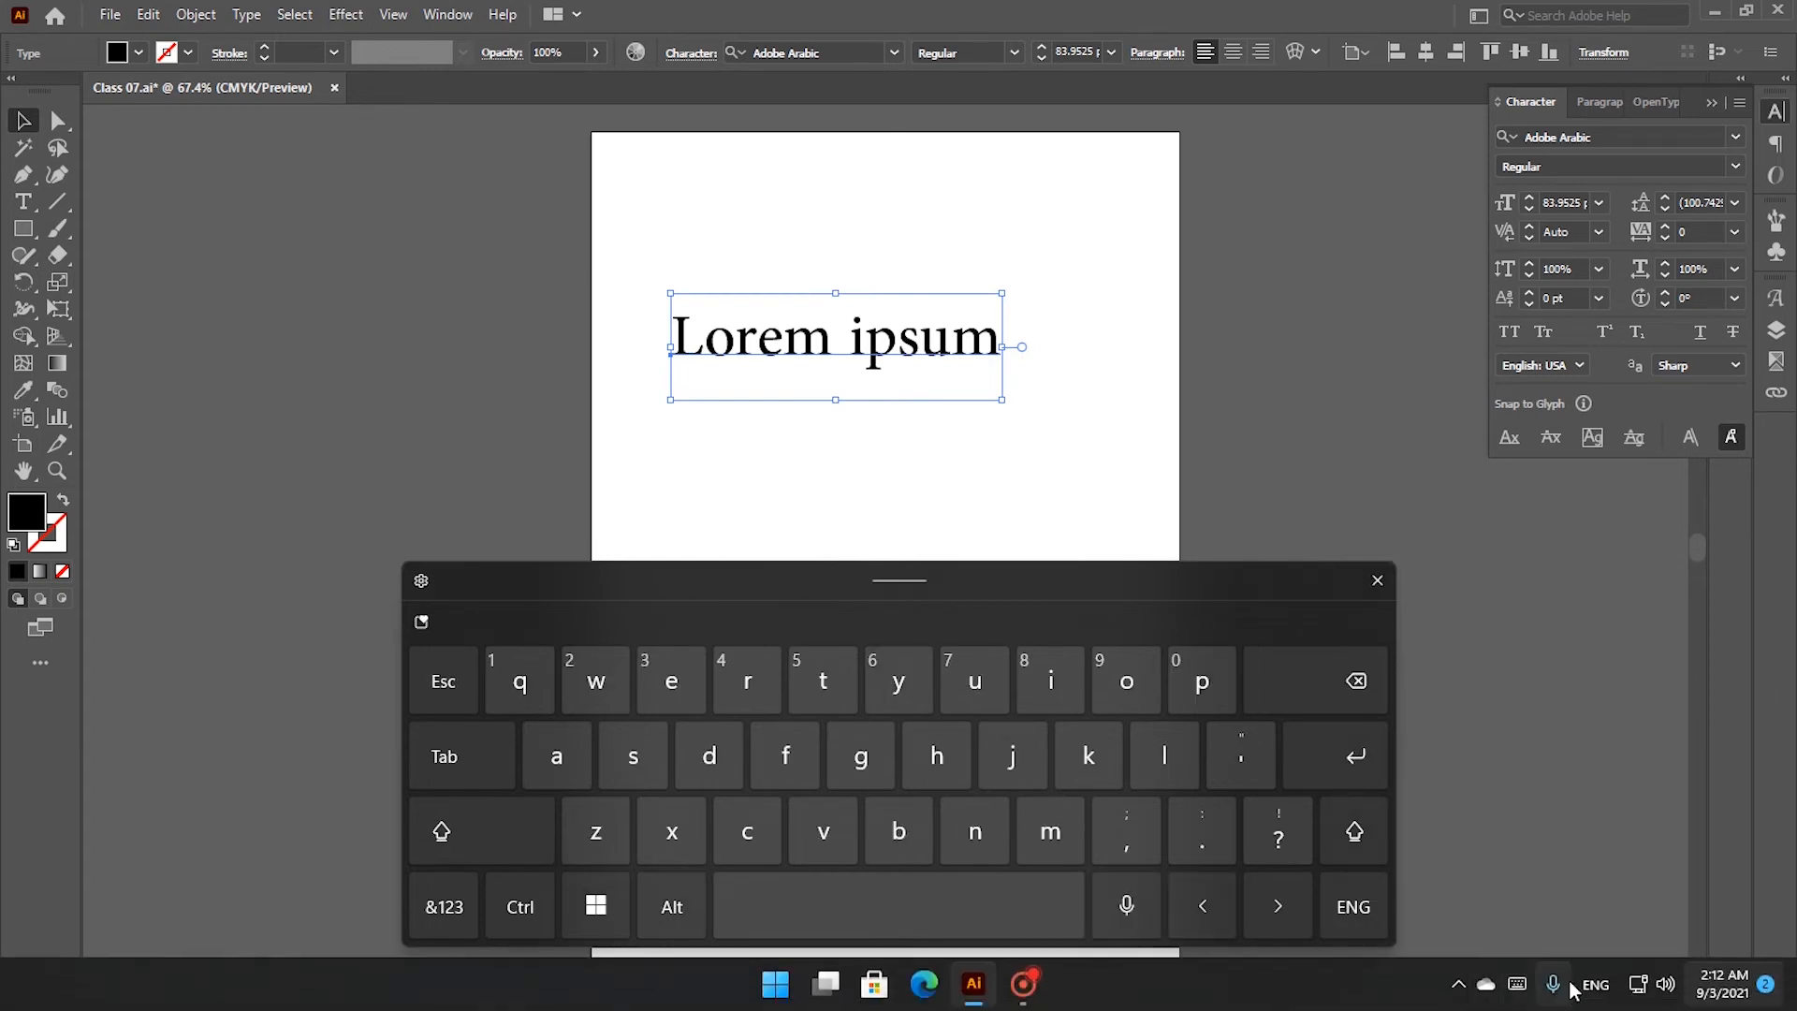
pyautogui.click(1561, 983)
pyautogui.click(1557, 874)
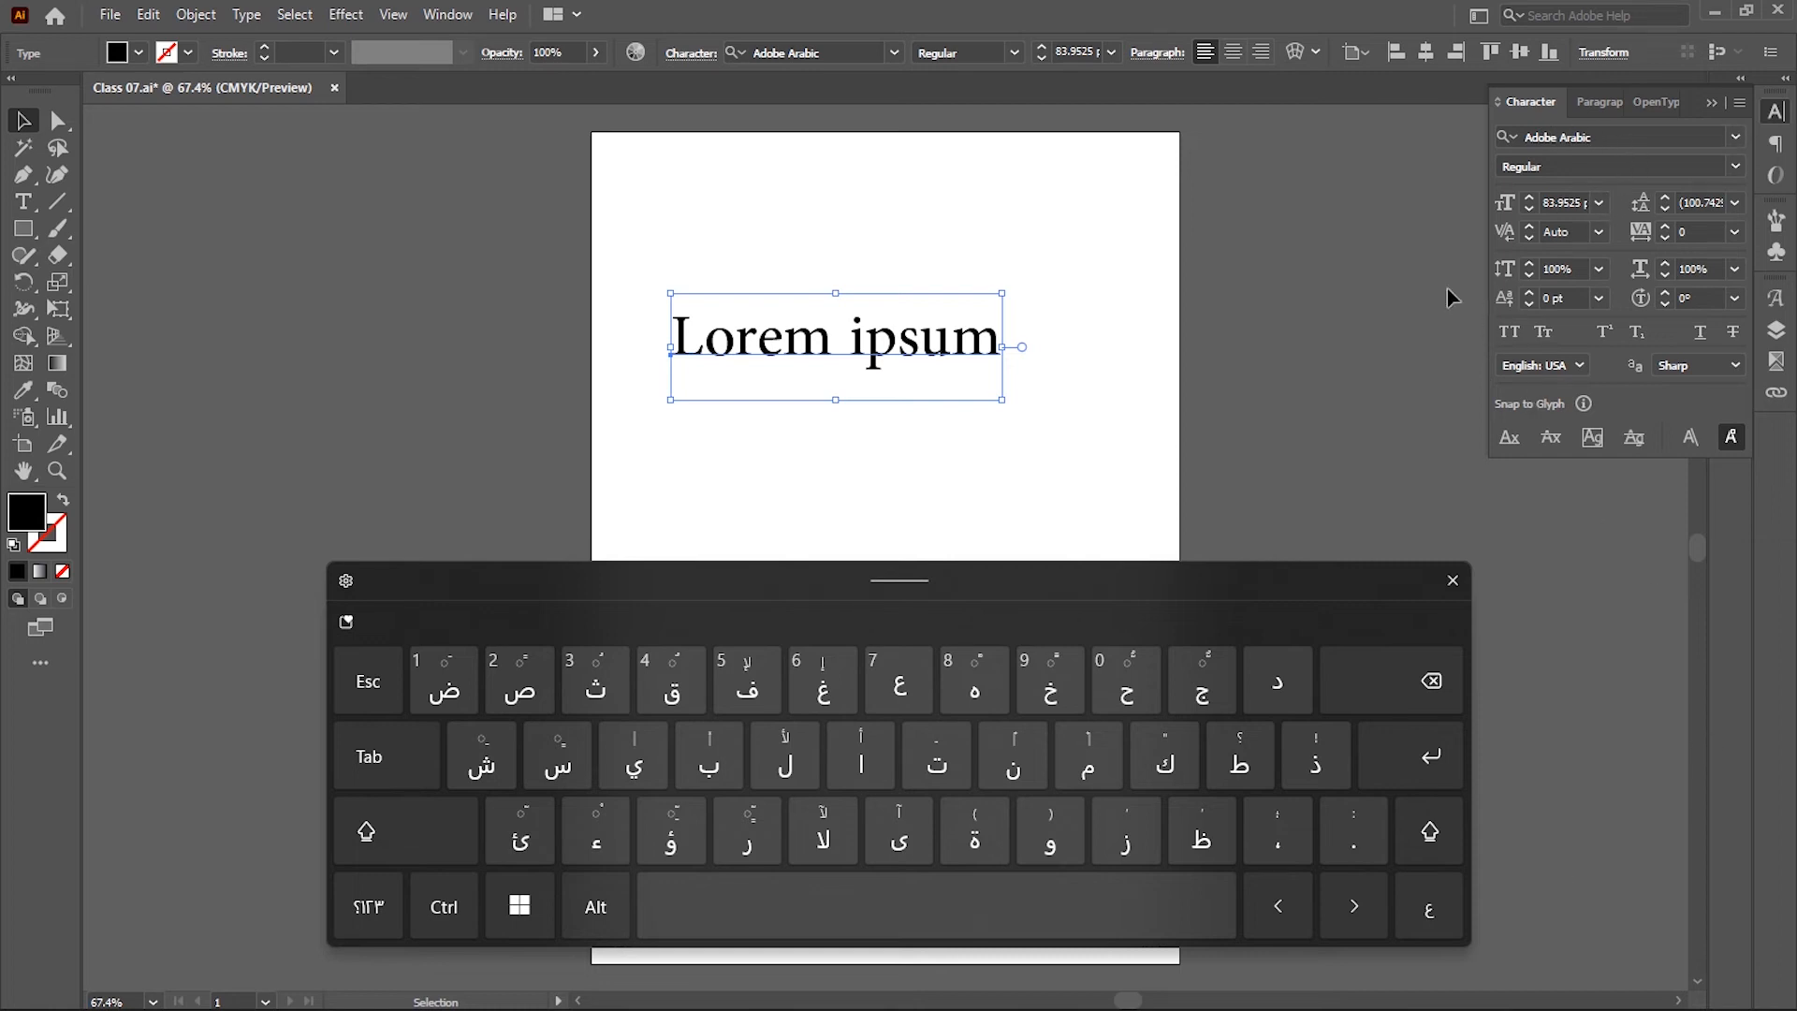
# Replace the "Lorem ipsum" placeholder with the Arabic letters ابثملثل using the touch keyboard and finish the text edit
pyautogui.tripleClick(879, 360)
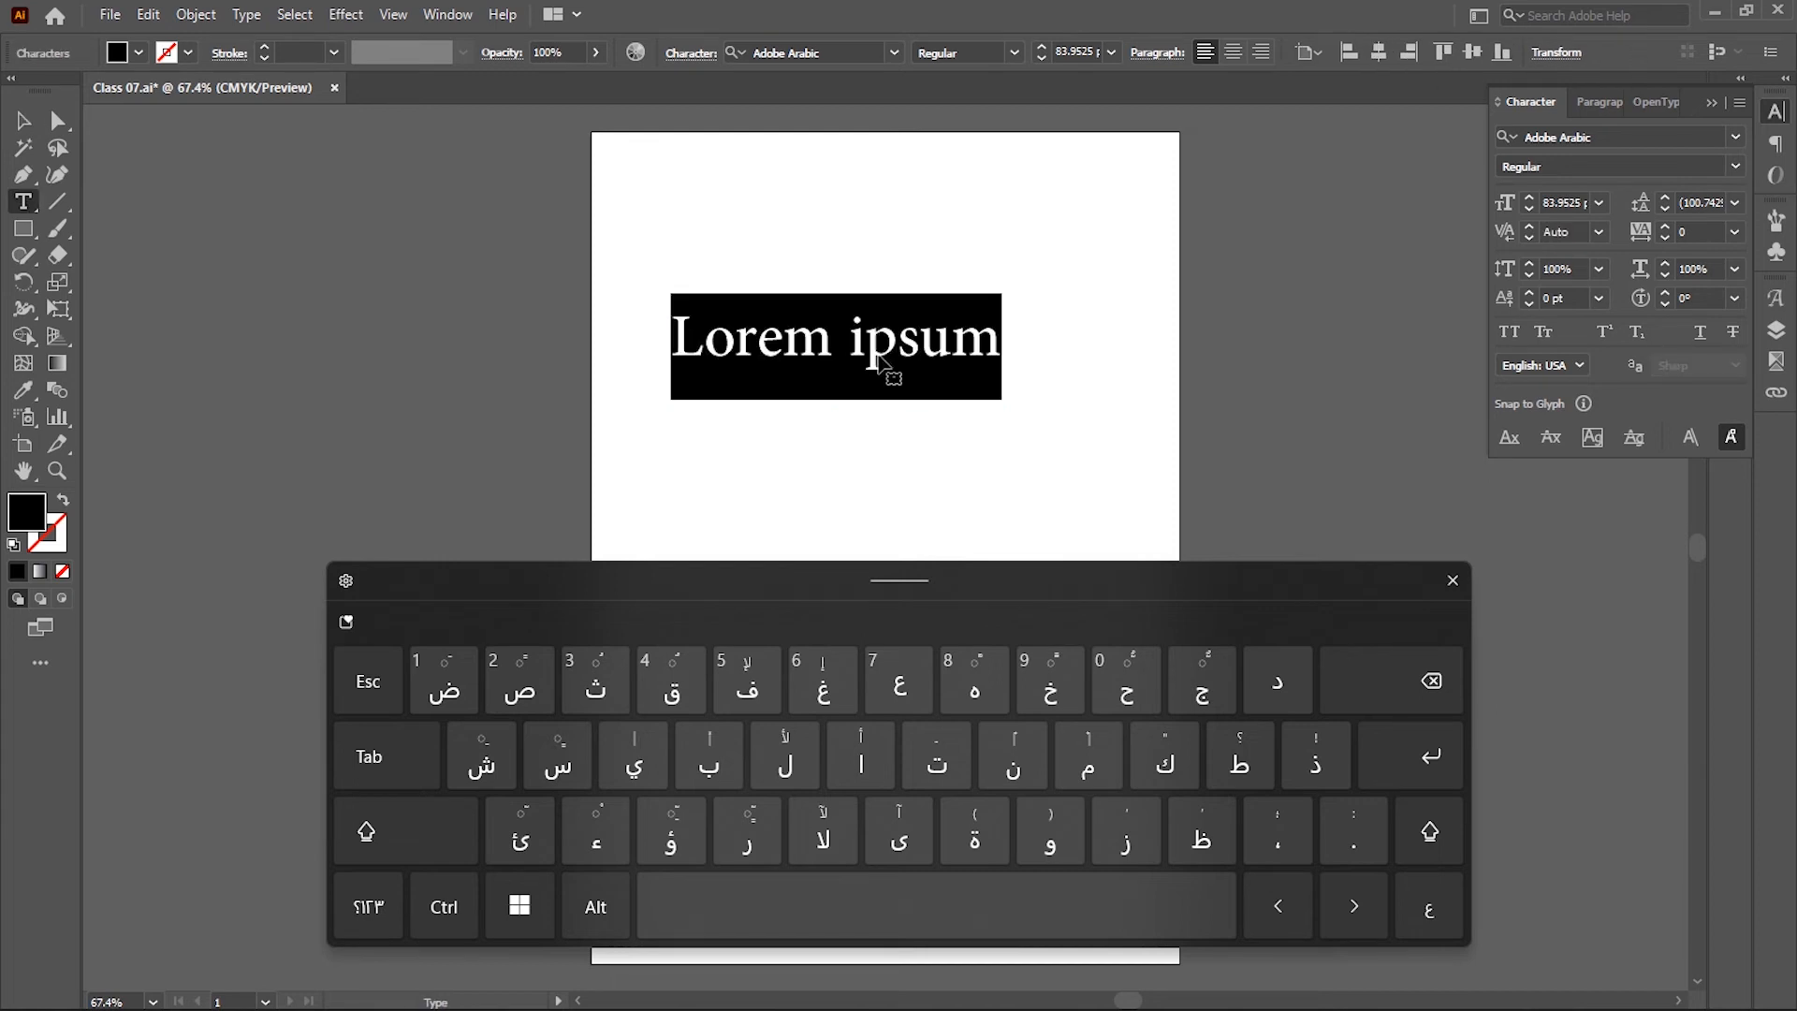
pyautogui.click(866, 761)
pyautogui.click(728, 767)
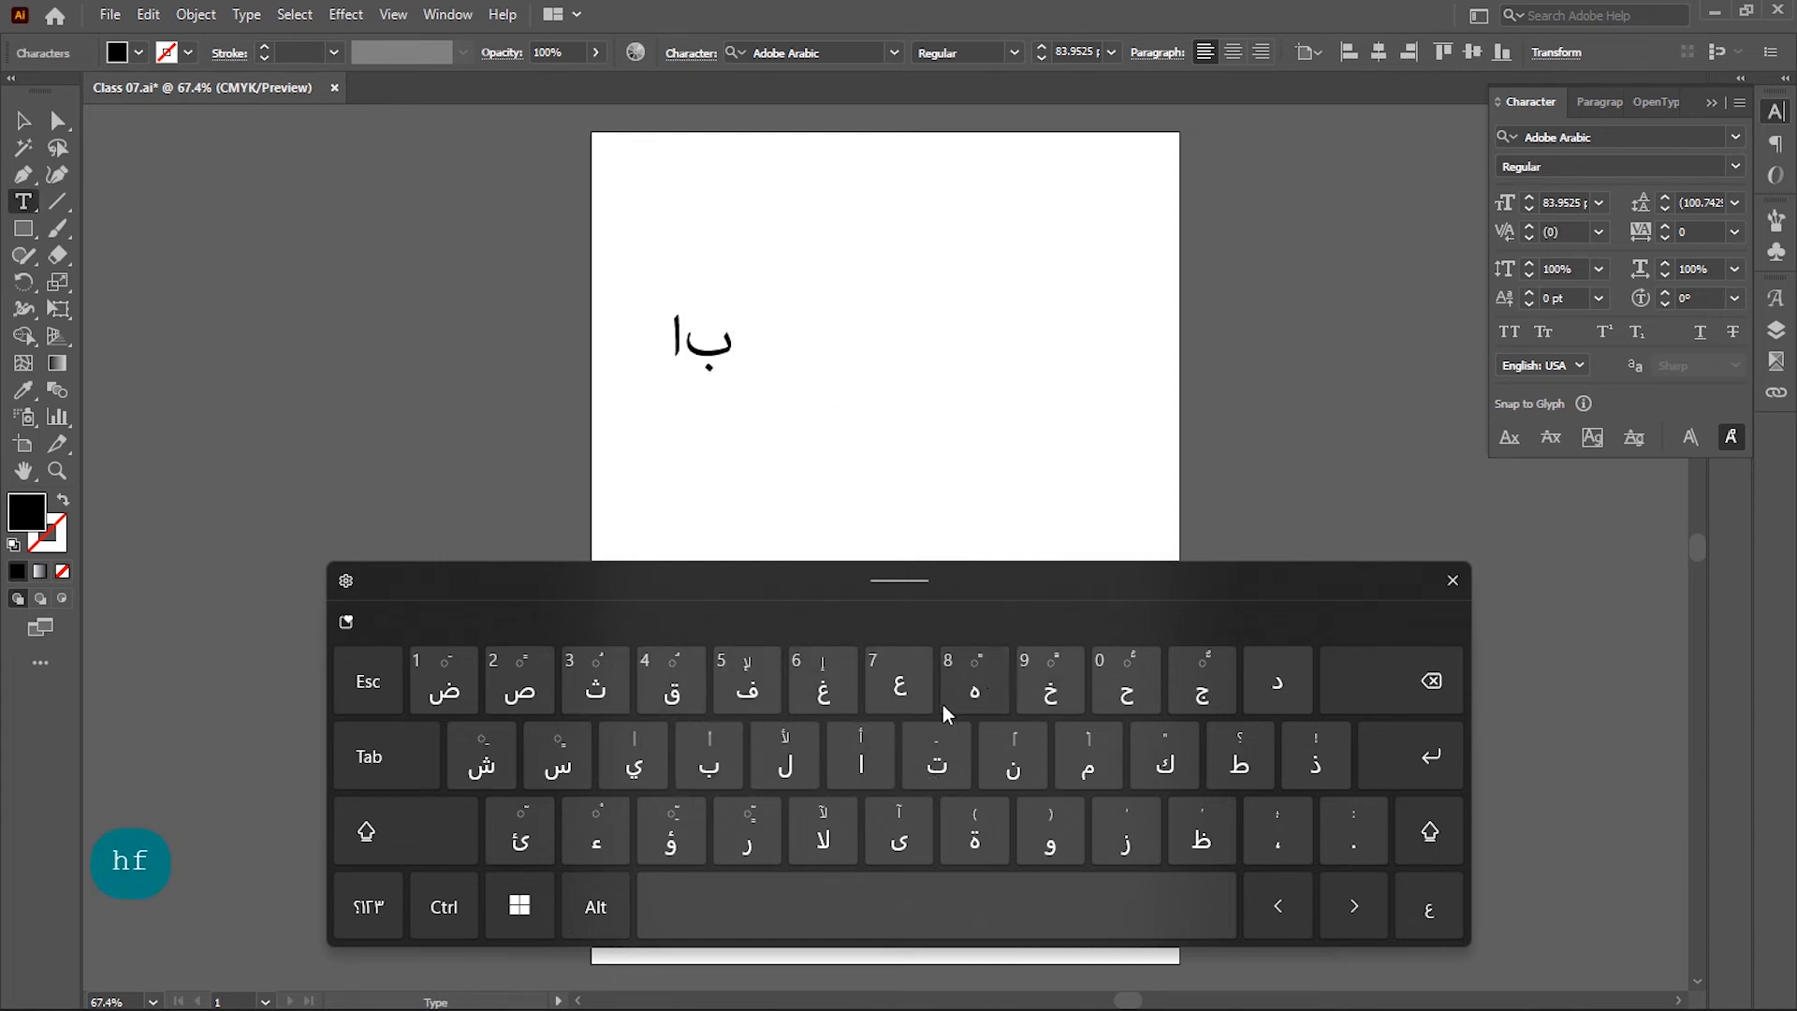
pyautogui.click(614, 681)
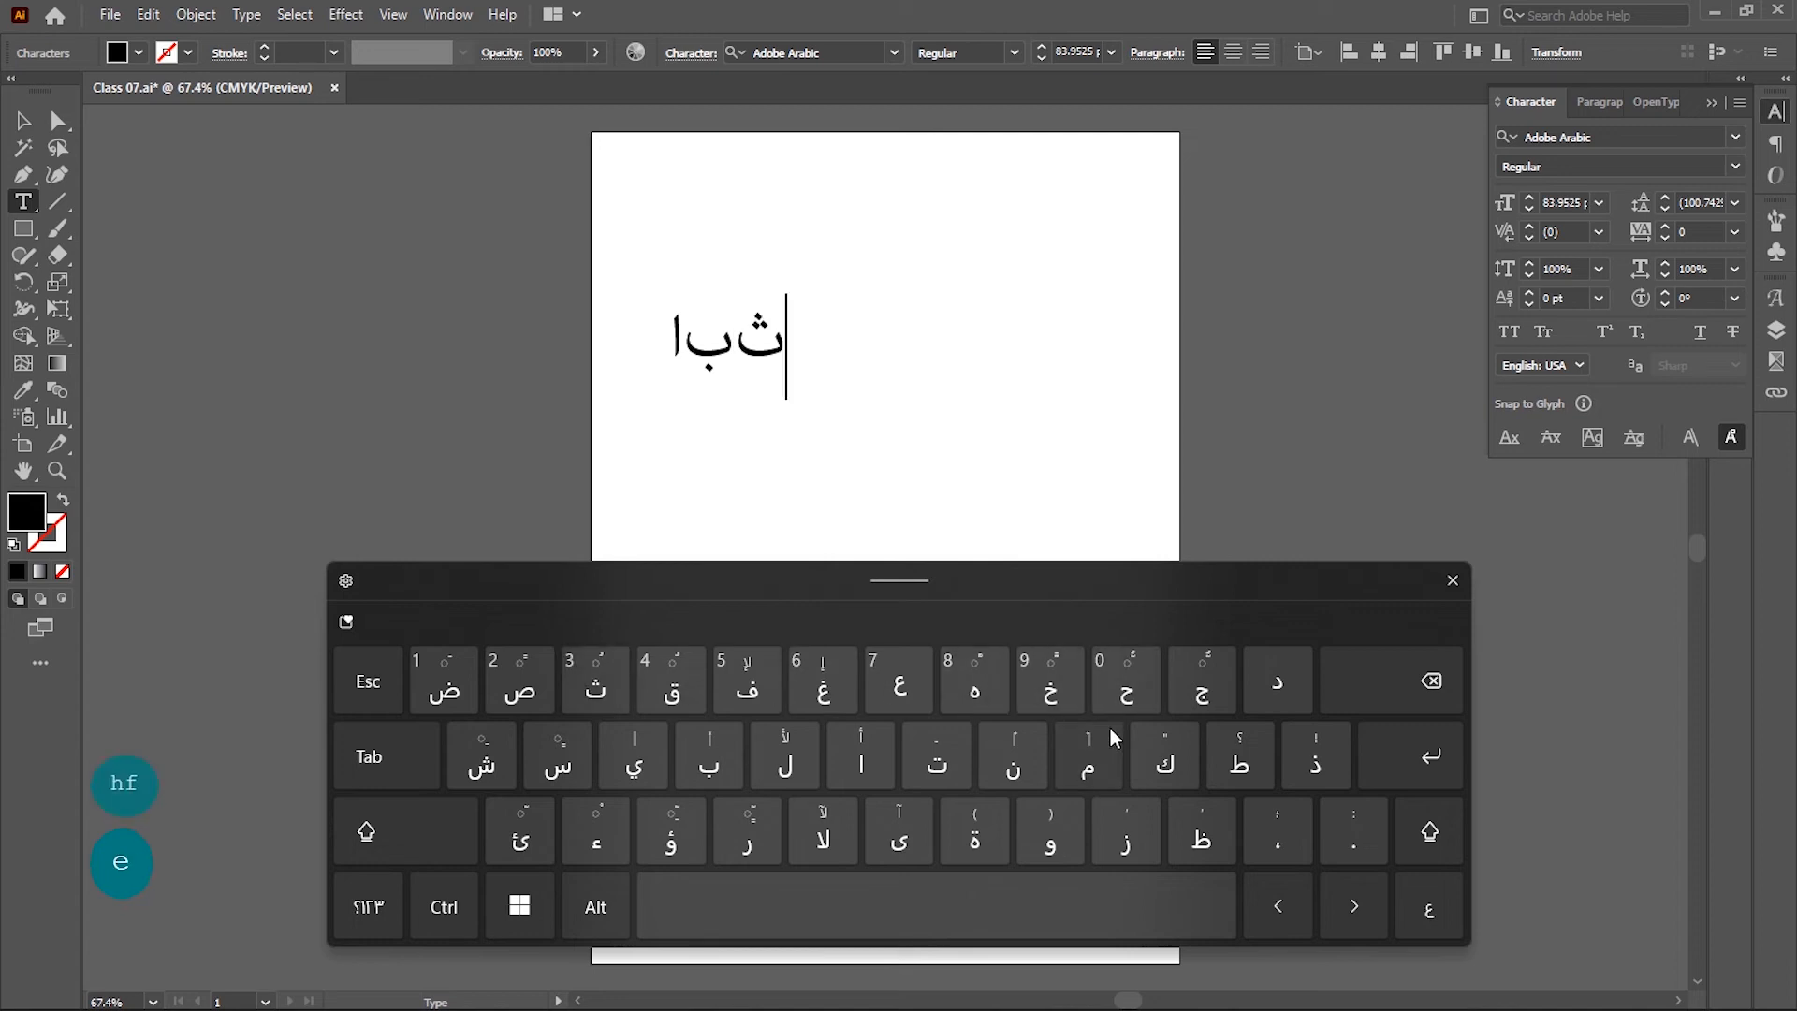
pyautogui.click(1100, 744)
pyautogui.click(811, 746)
pyautogui.click(599, 688)
pyautogui.click(785, 762)
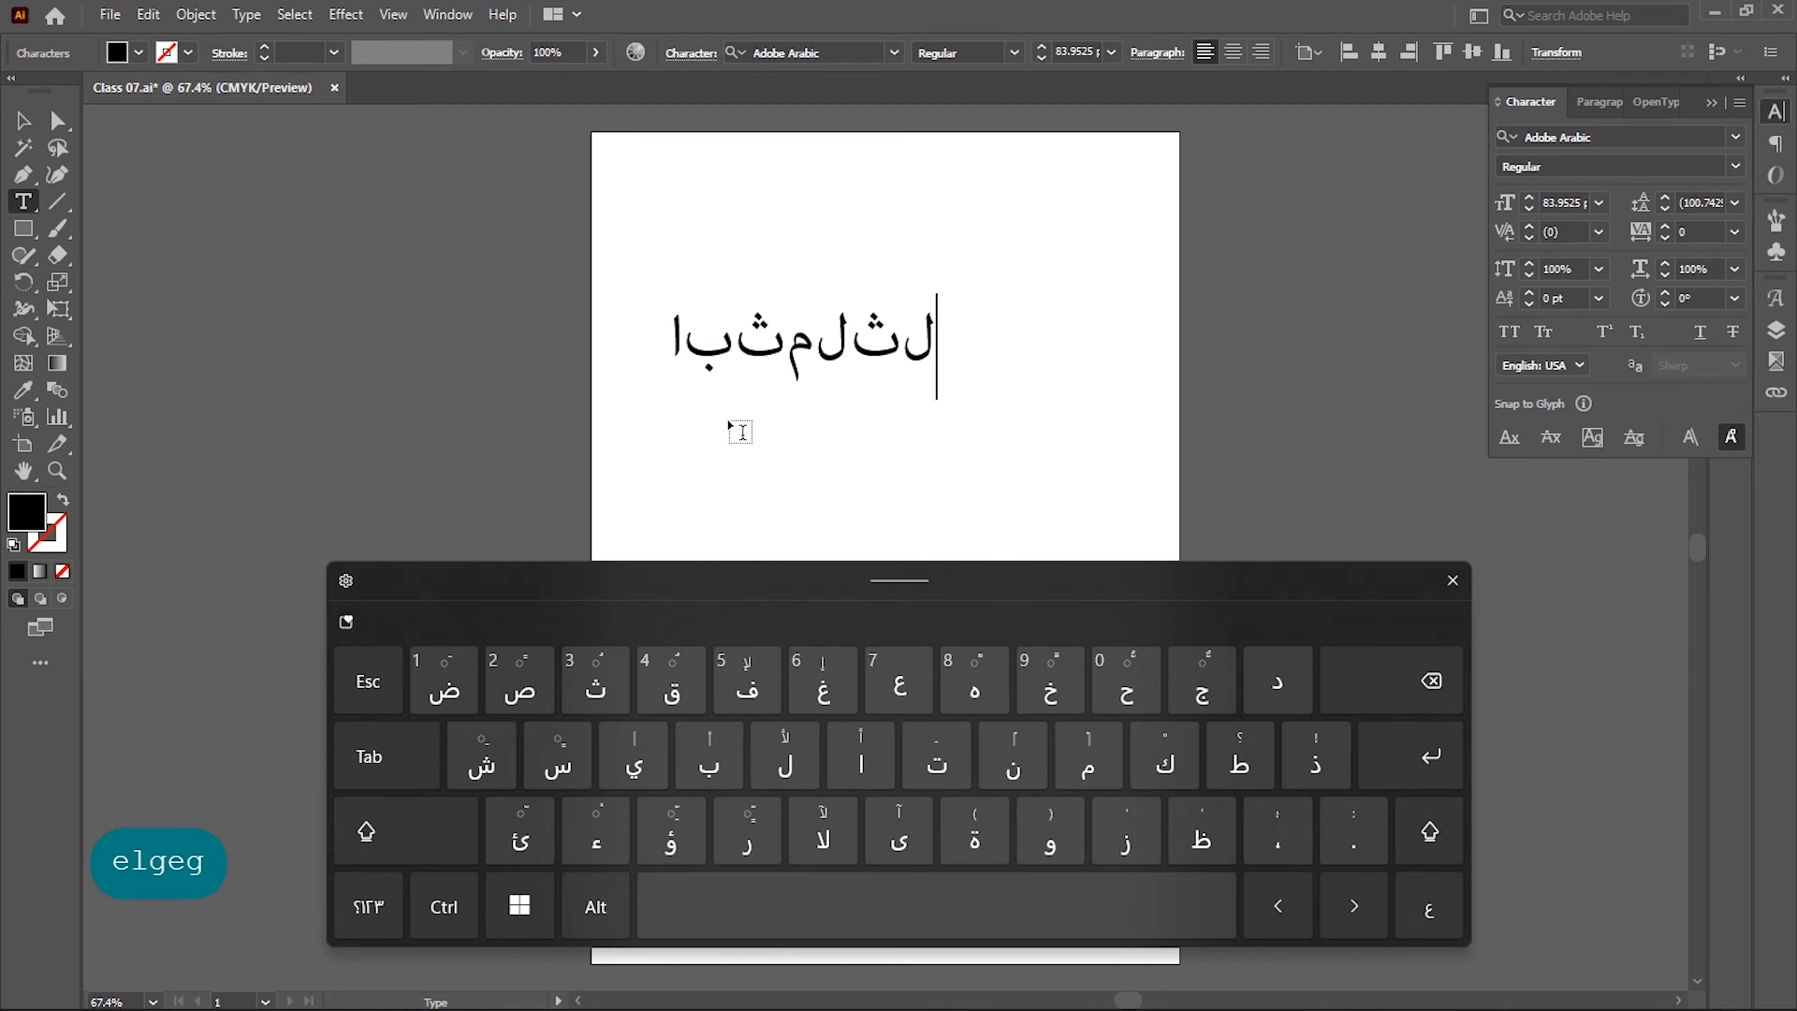
pyautogui.click(27, 119)
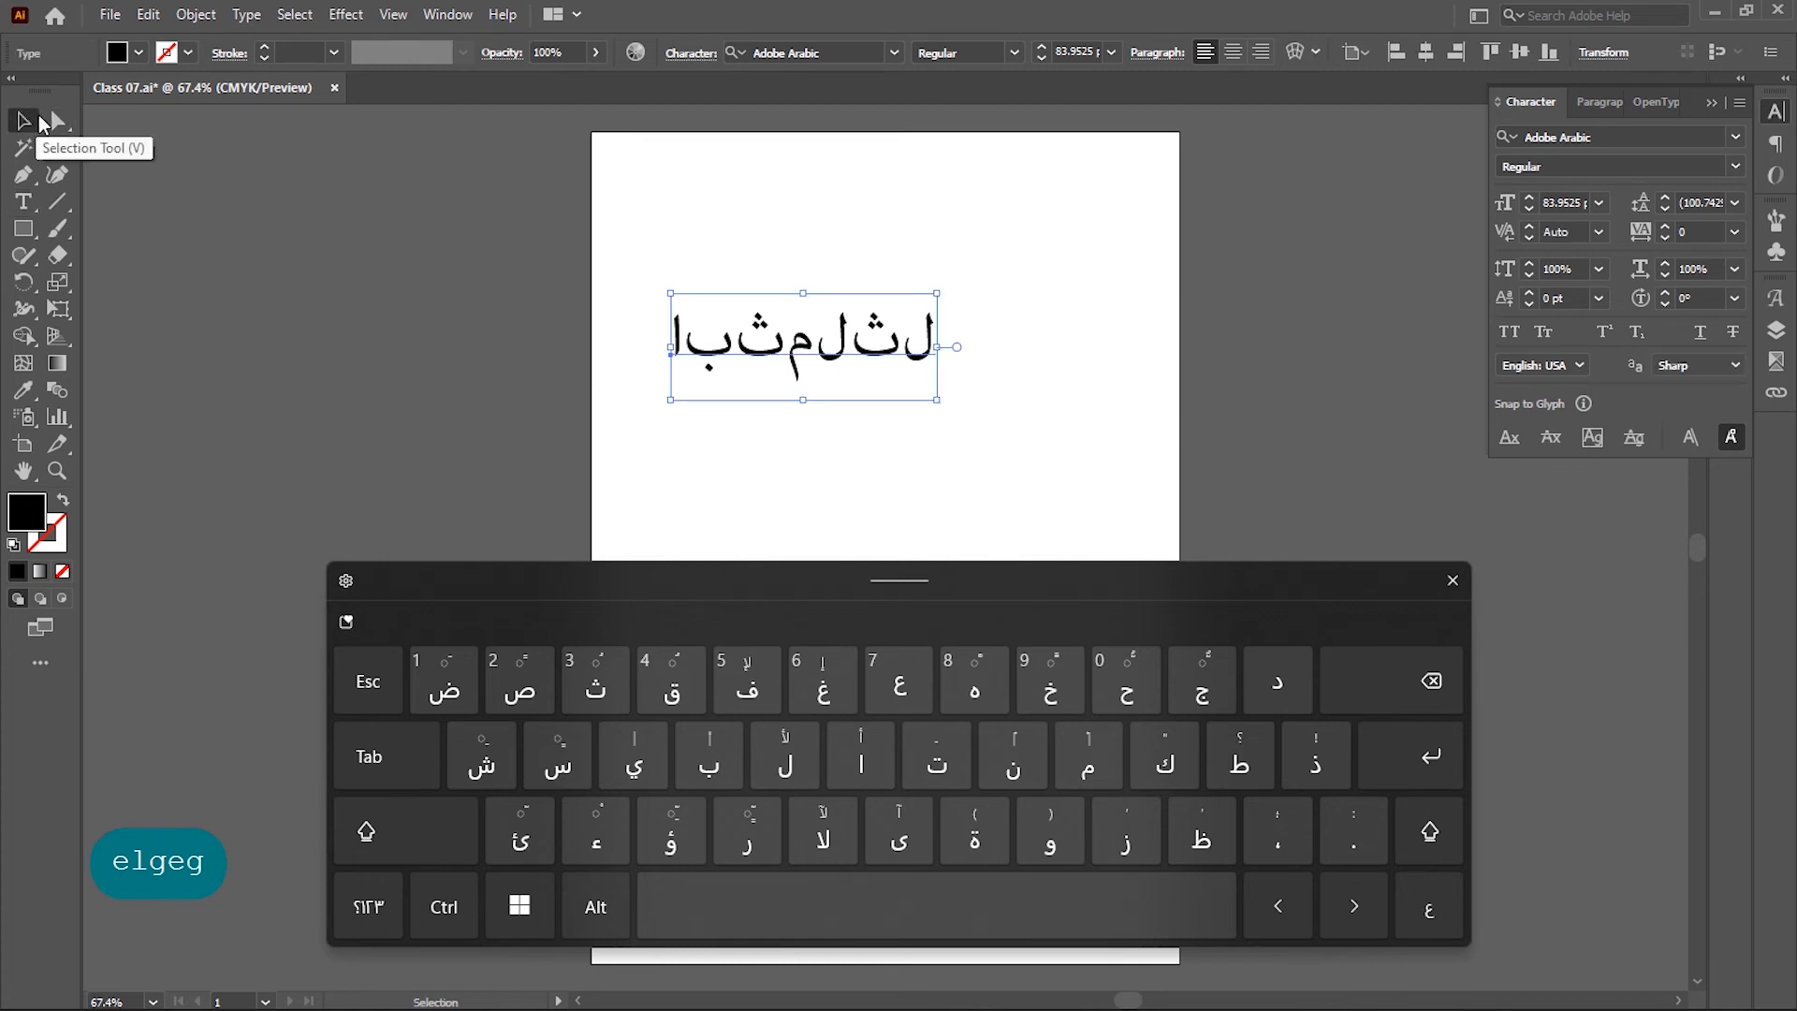
# Show the paragraph settings and check which composer options are offered for the Arabic text
pyautogui.click(1776, 143)
pyautogui.click(1742, 105)
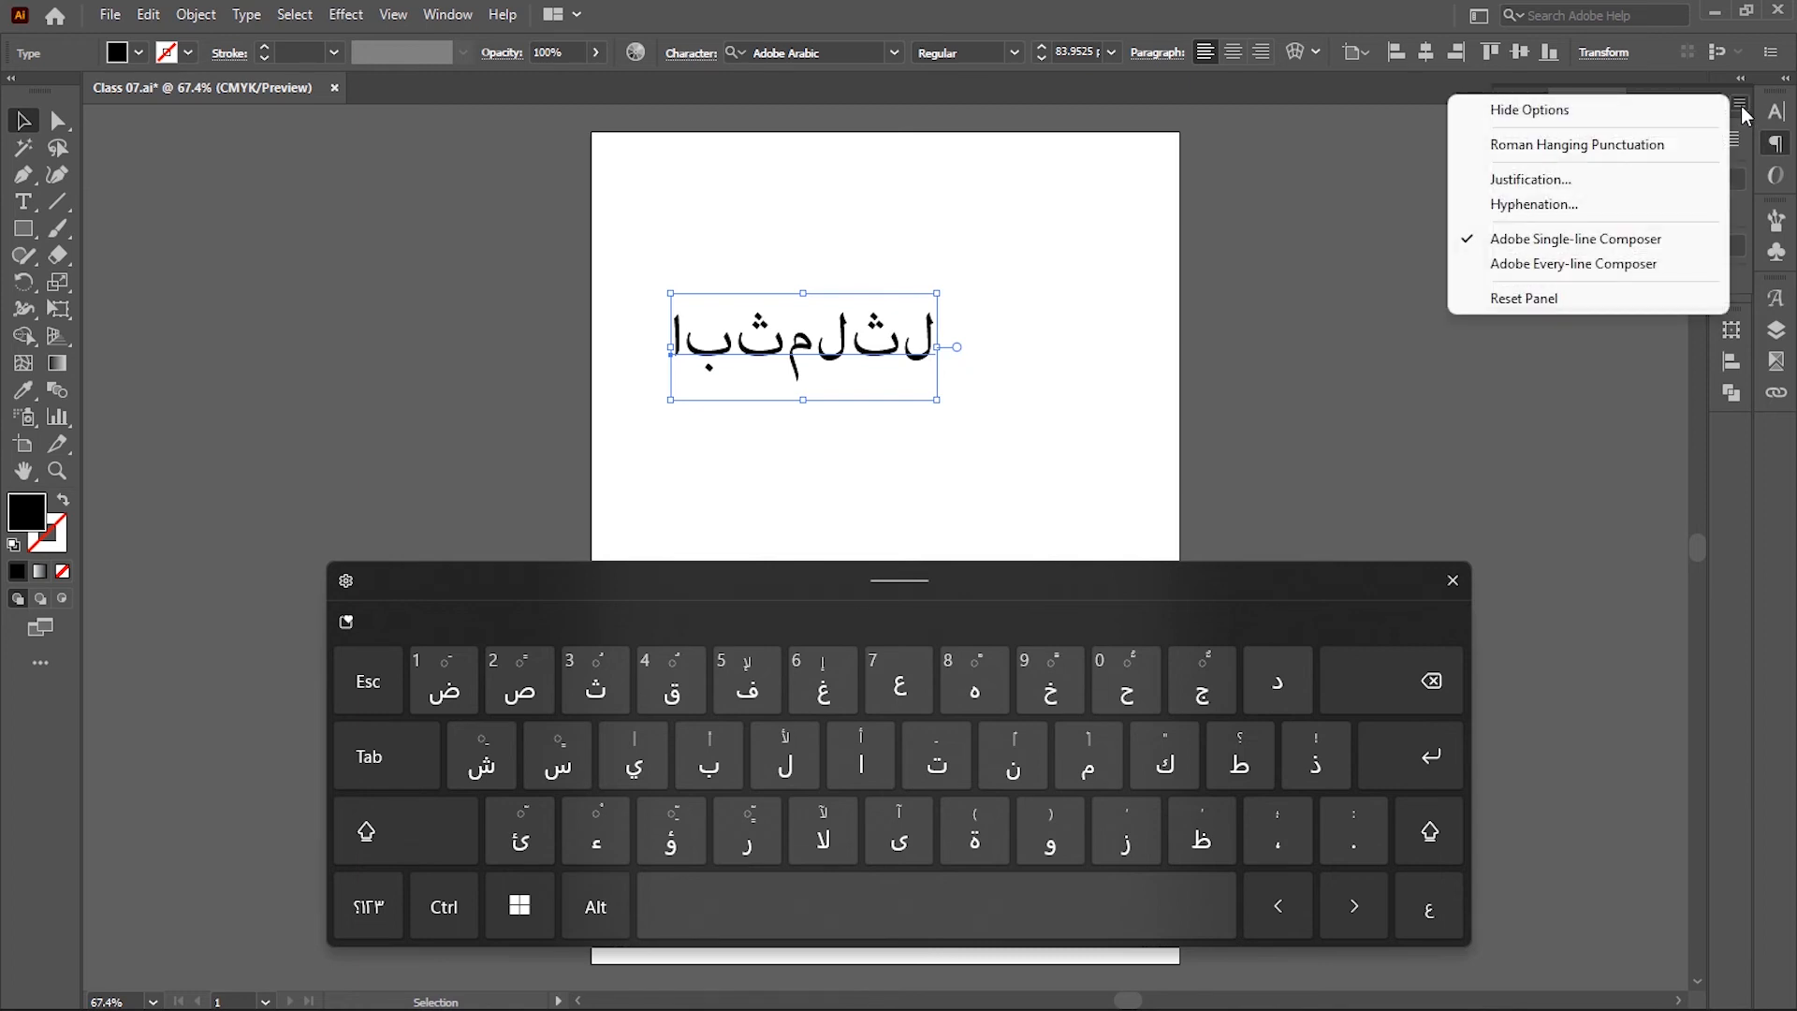
pyautogui.click(1252, 265)
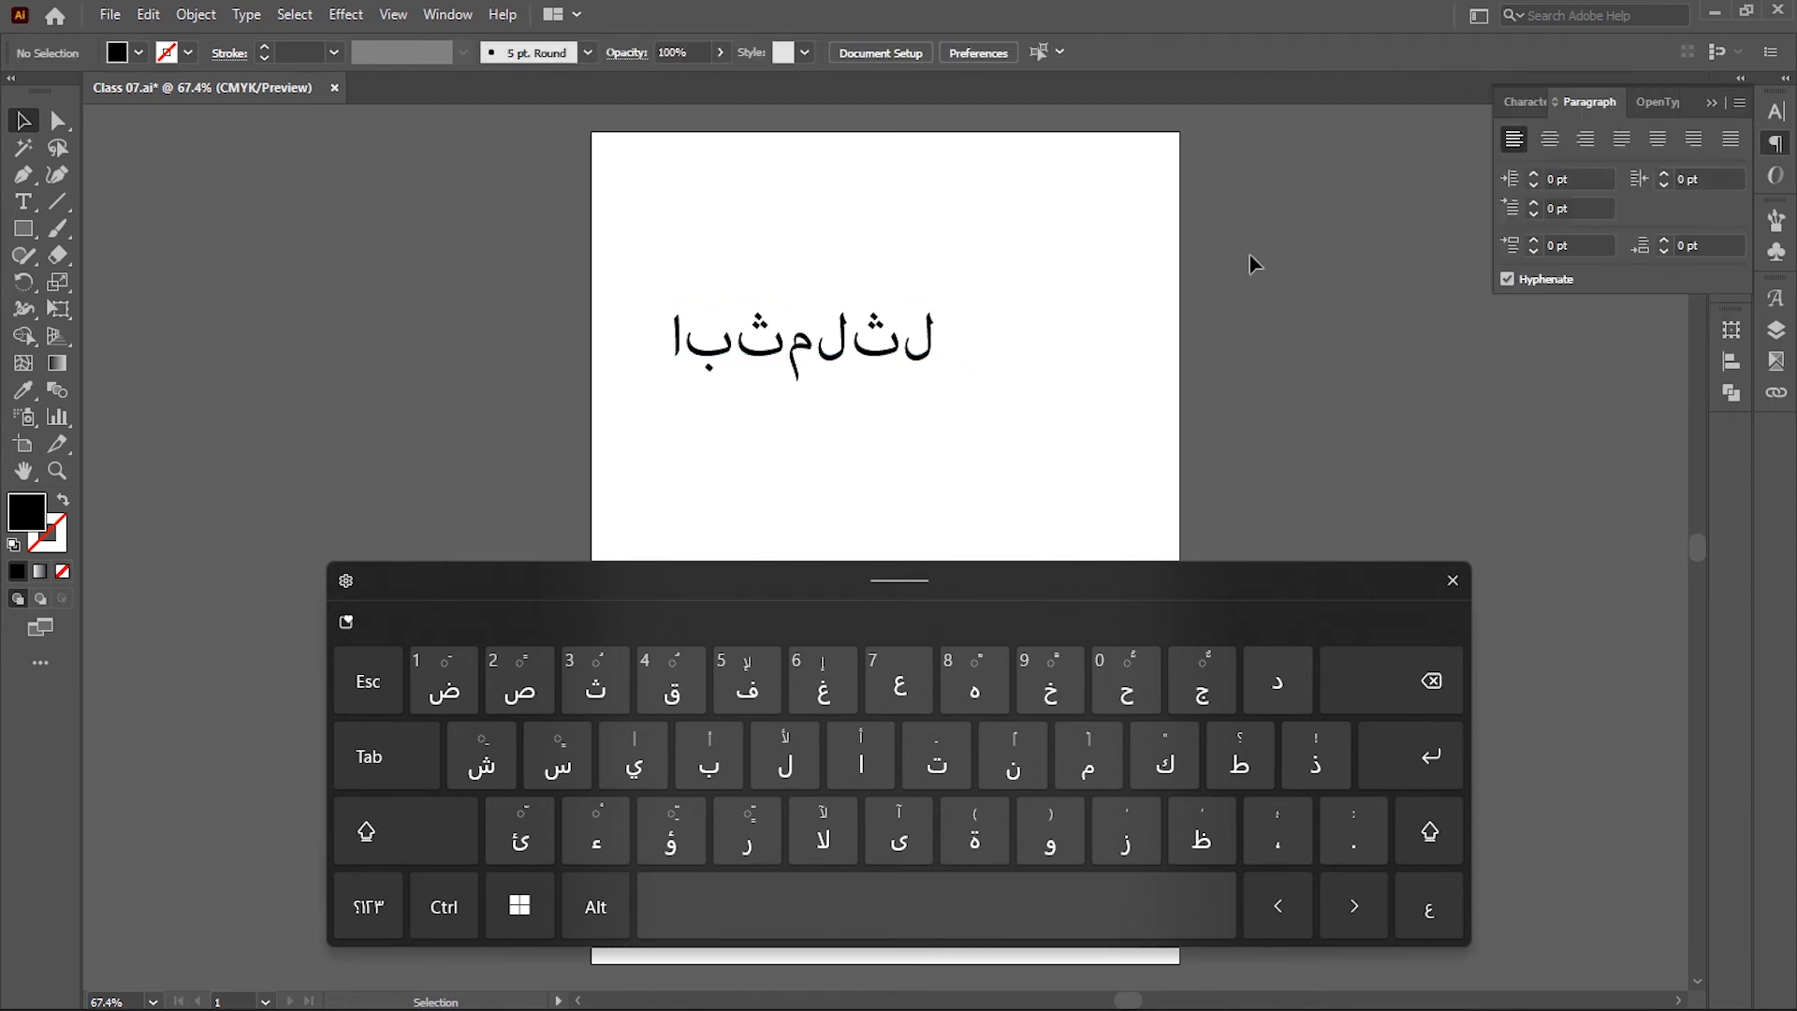
pyautogui.click(1709, 104)
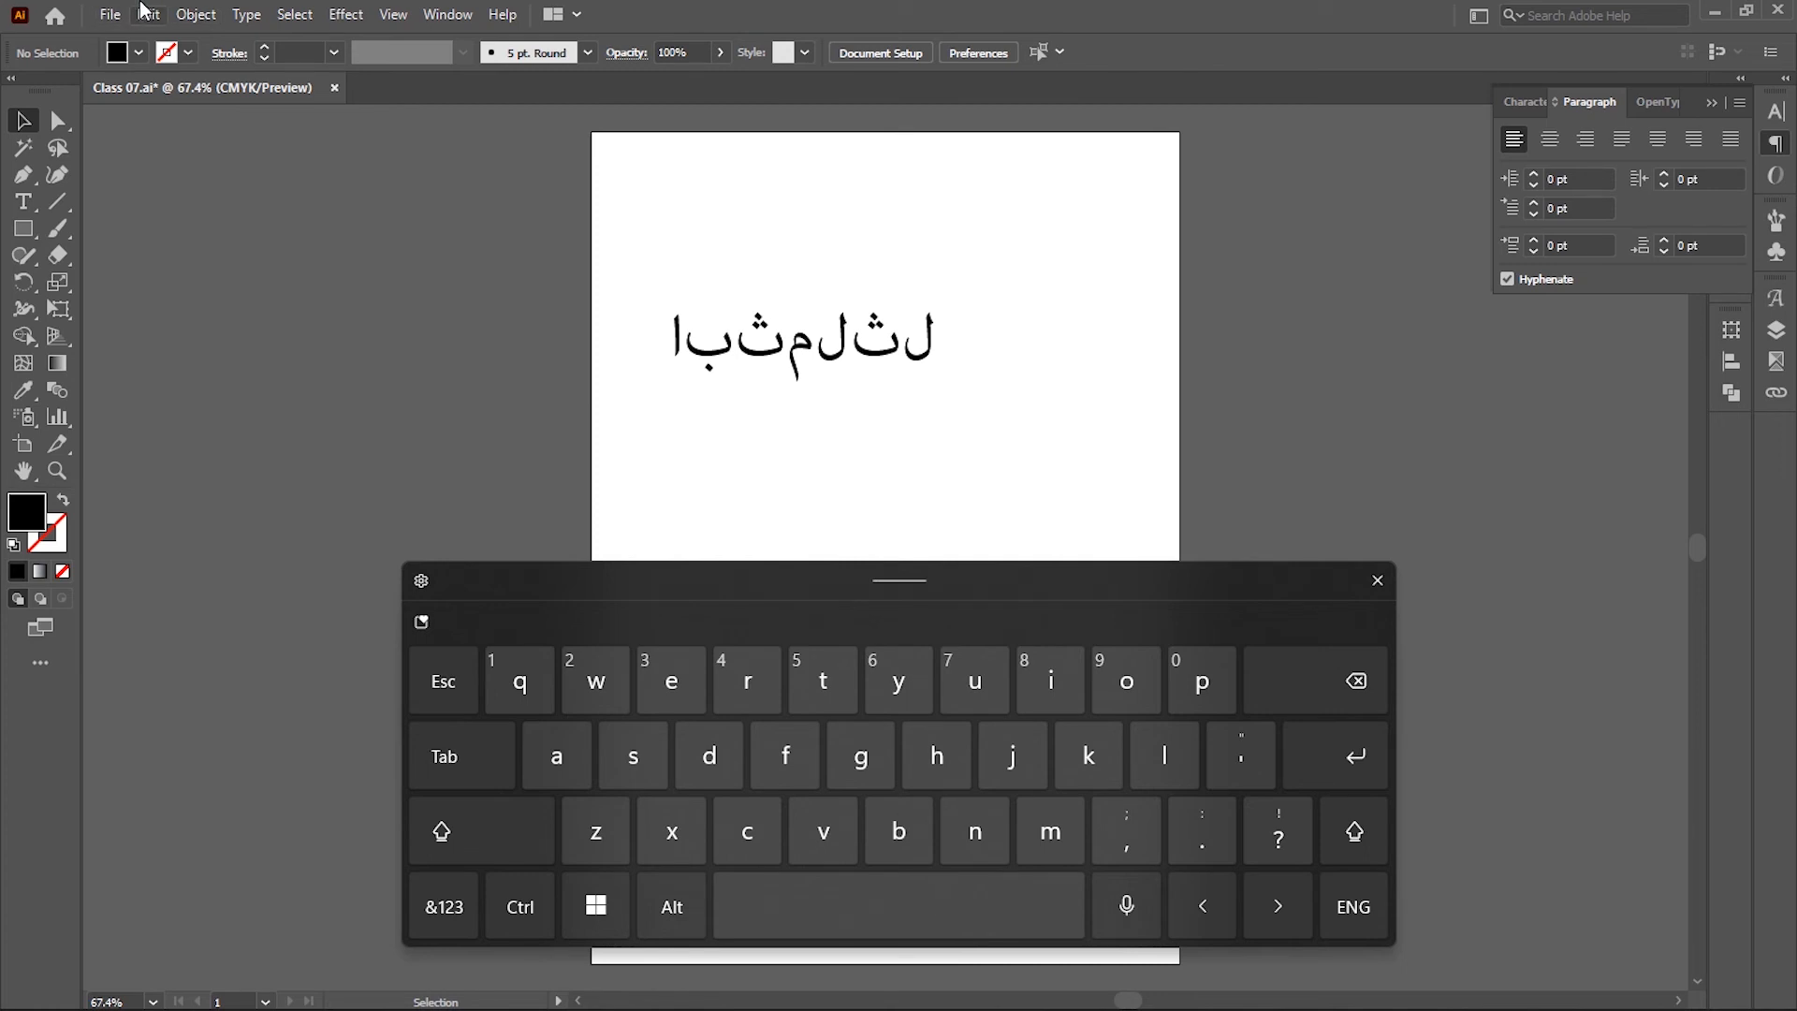
# Close the touch keyboard and enable Show Indic Options in the Type preferences
pyautogui.click(146, 12)
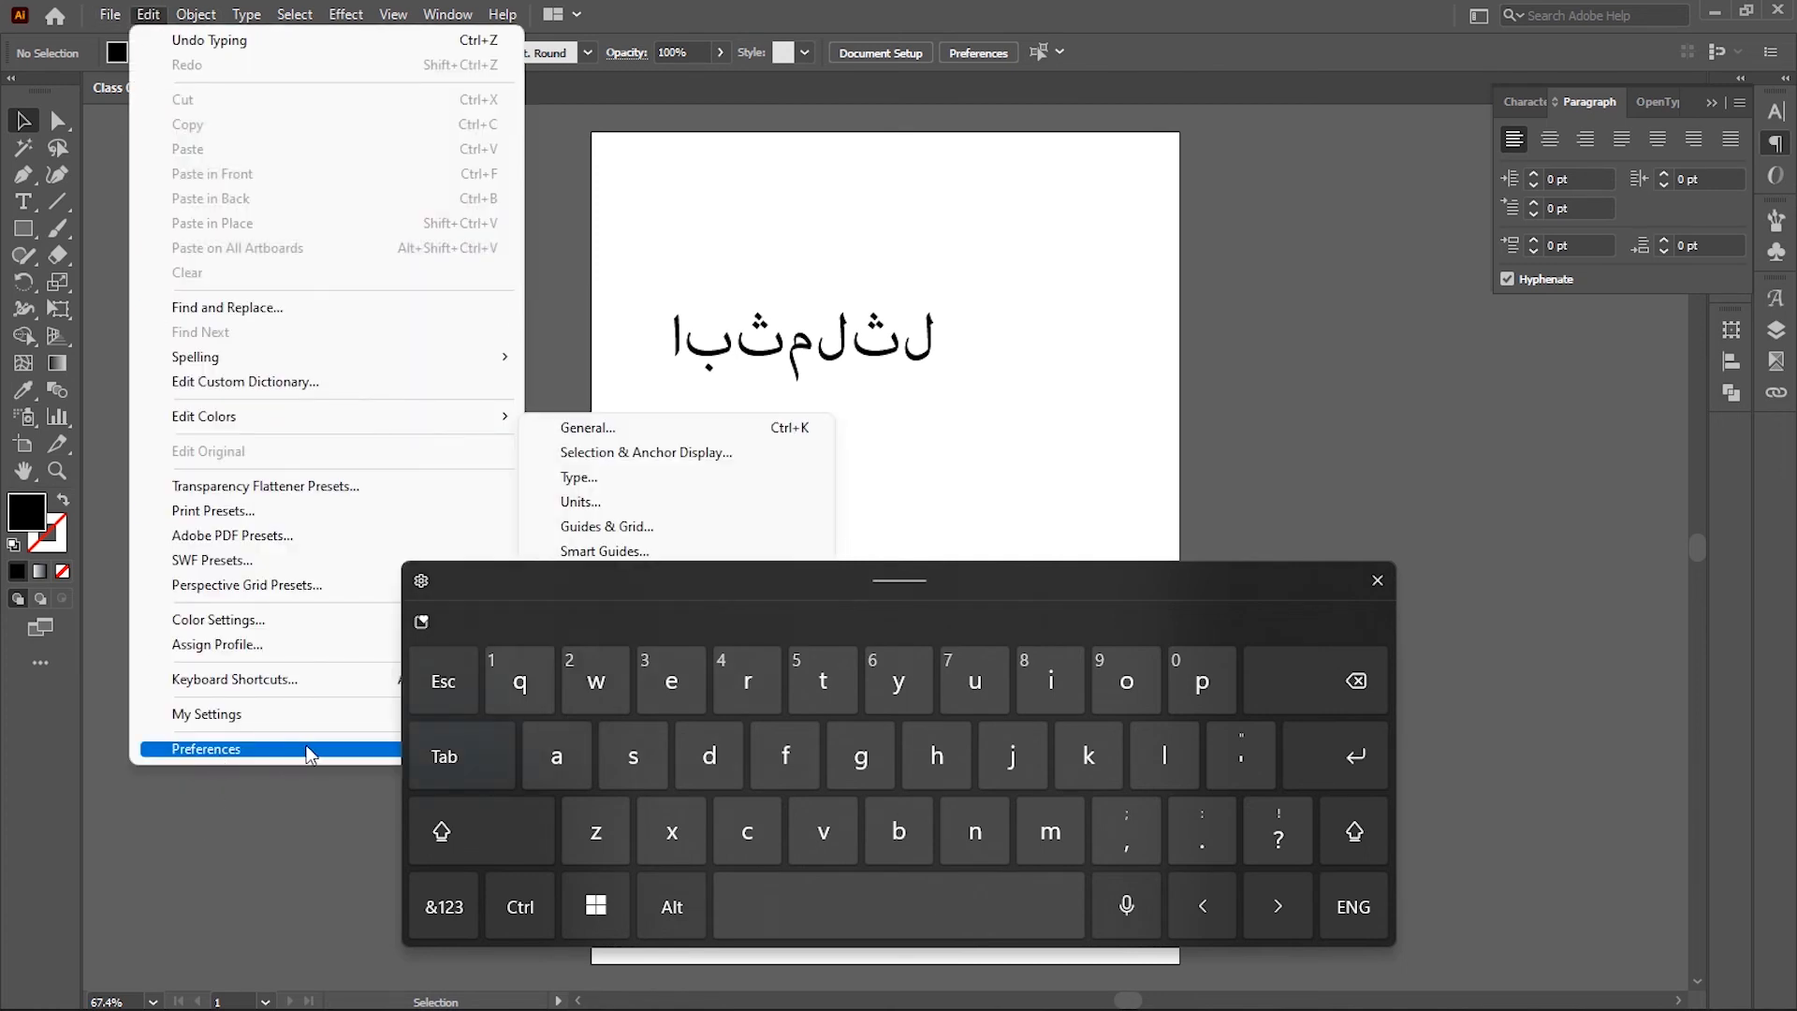
pyautogui.click(1377, 582)
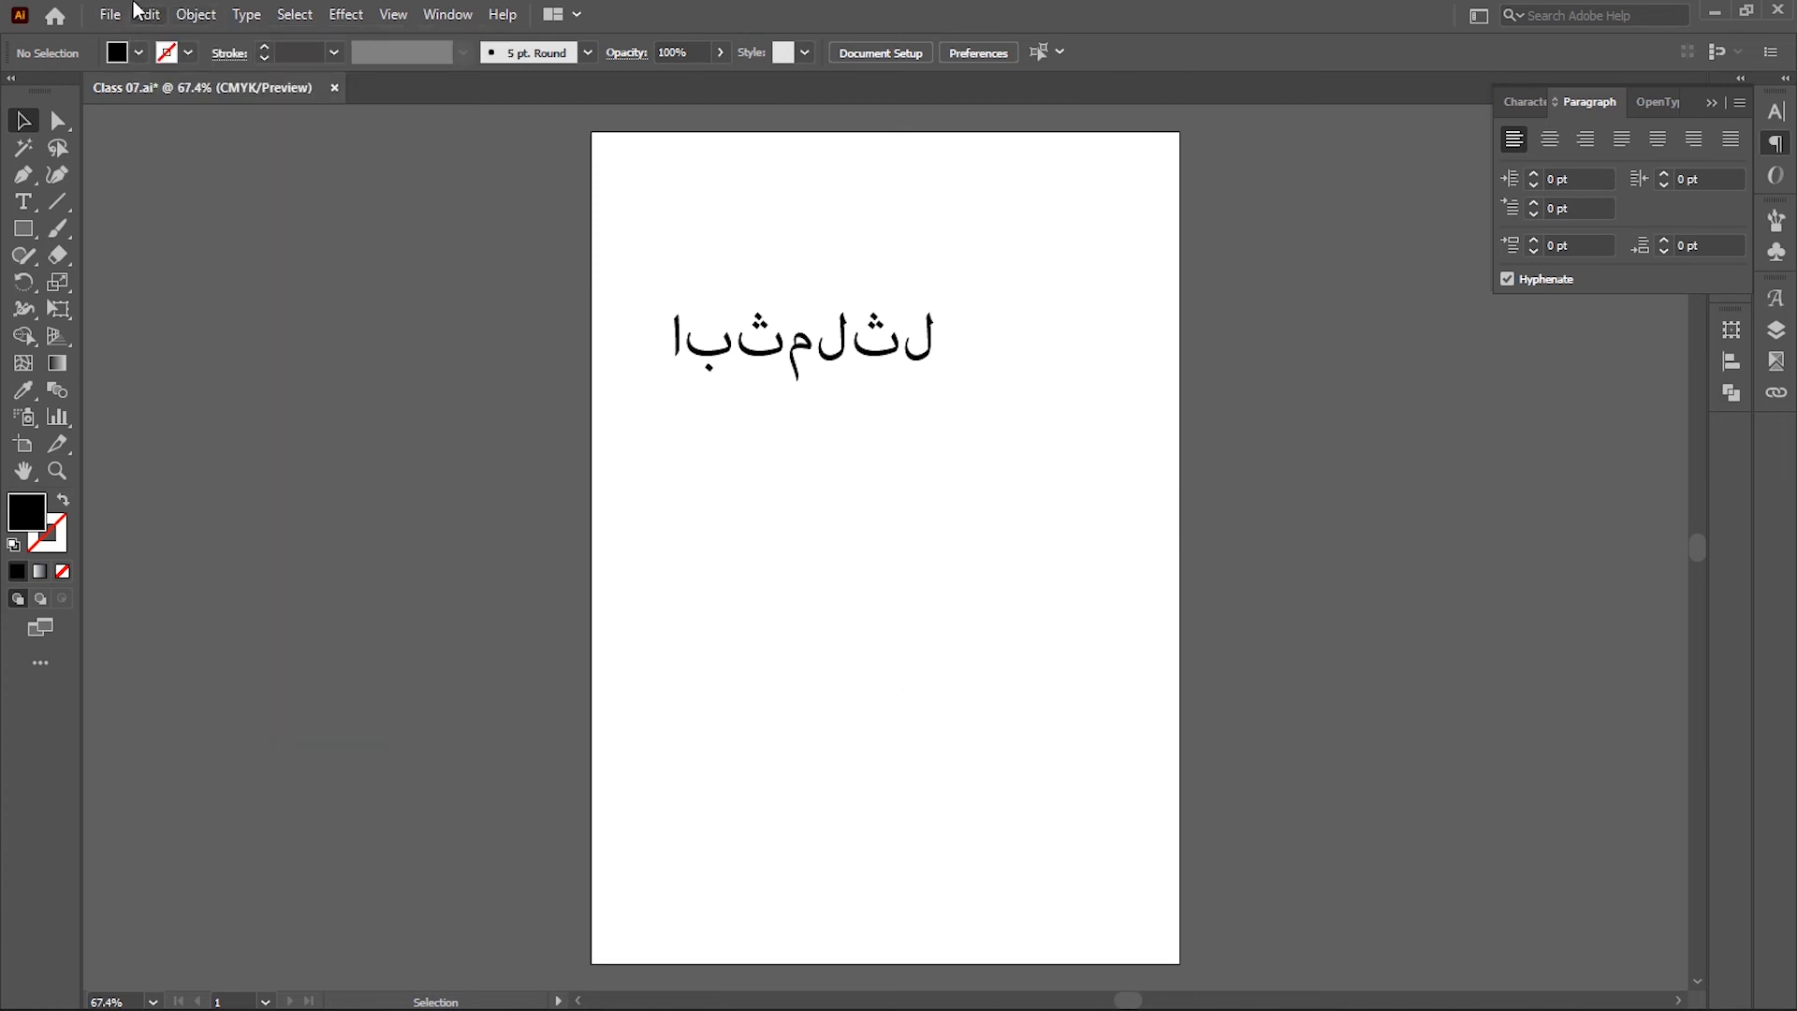
pyautogui.click(148, 14)
pyautogui.moveTo(285, 754)
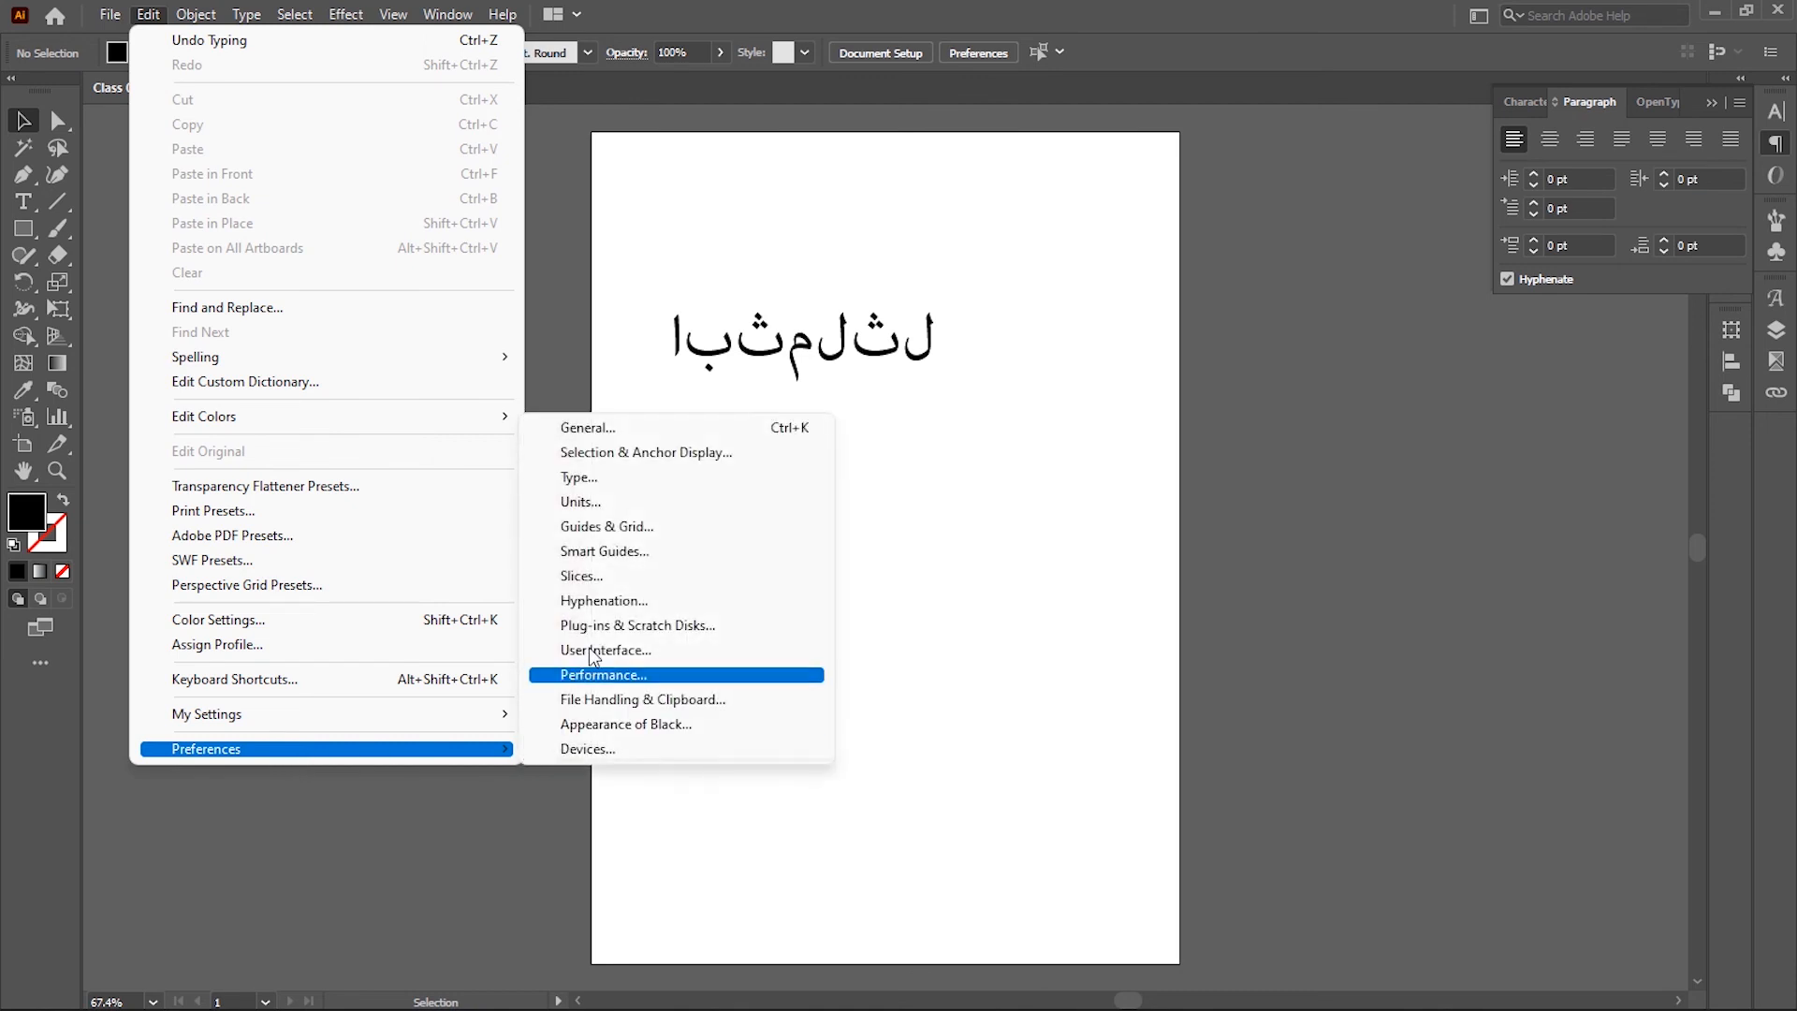
pyautogui.click(595, 474)
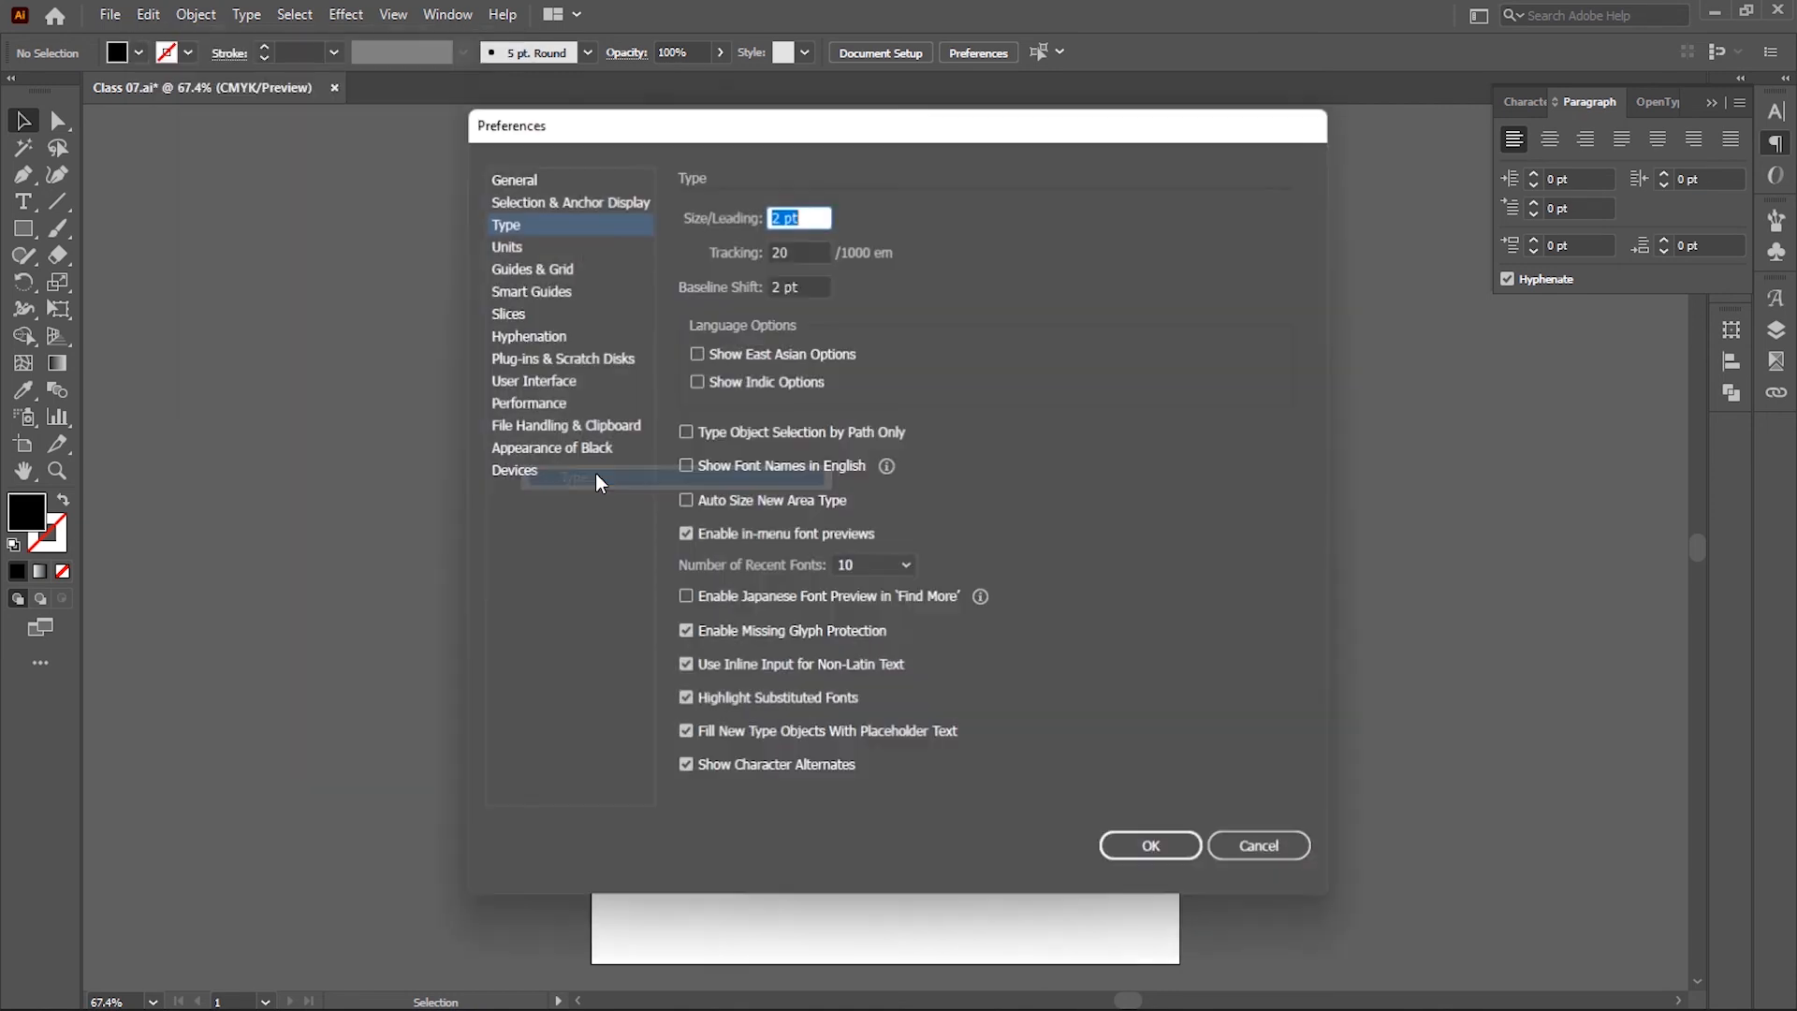
pyautogui.click(739, 389)
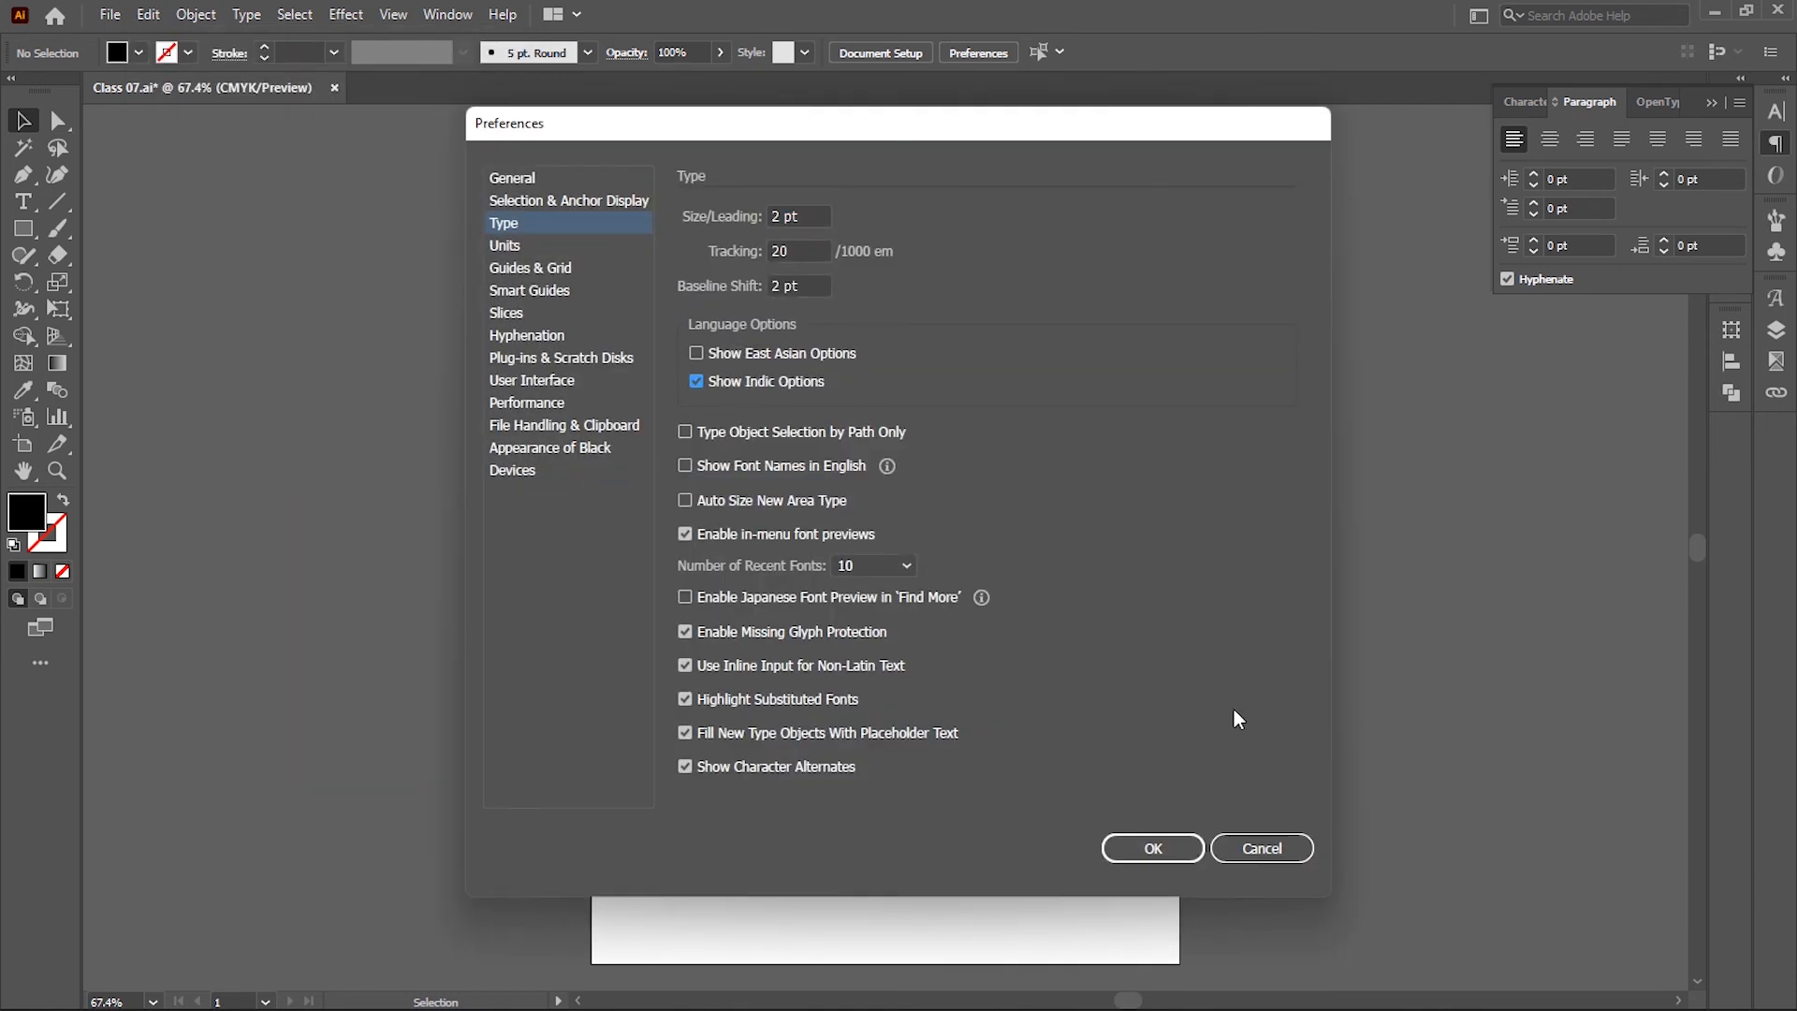
pyautogui.click(1185, 842)
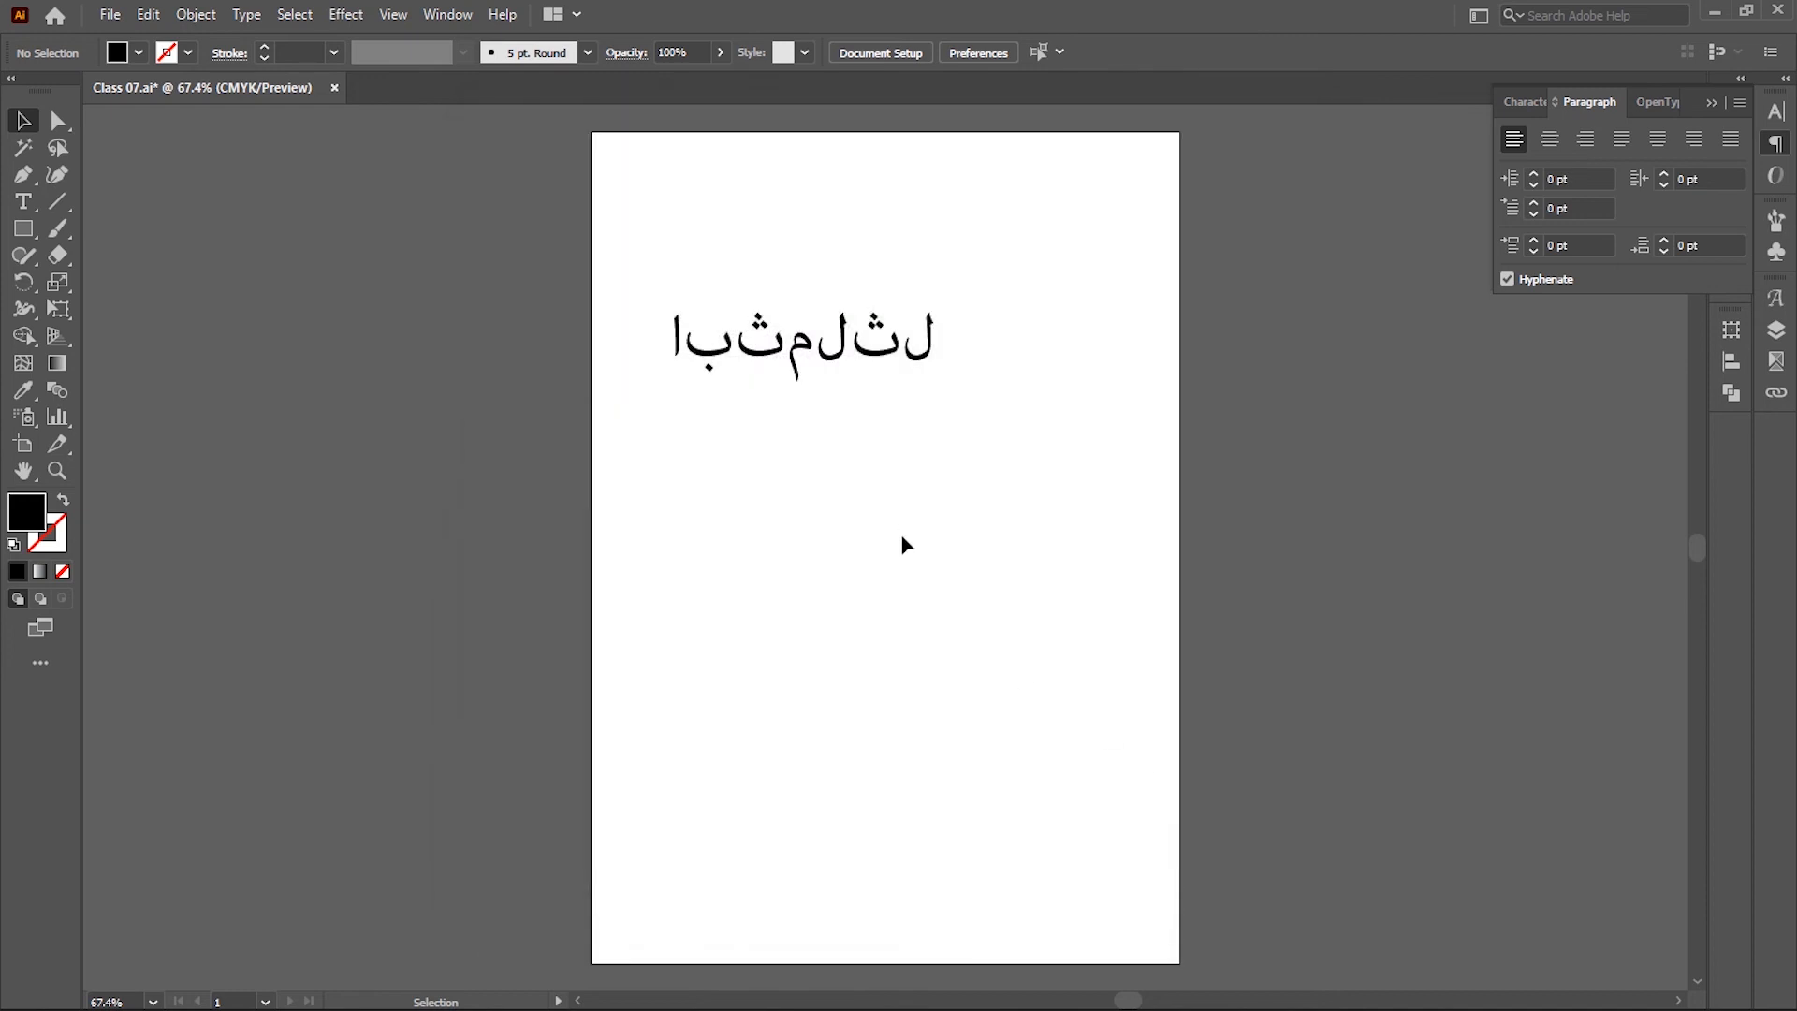
# Set the keyboard layout to Arabic (Saudi Arabia) and reopen the touch keyboard
pyautogui.click(1590, 994)
pyautogui.click(1567, 896)
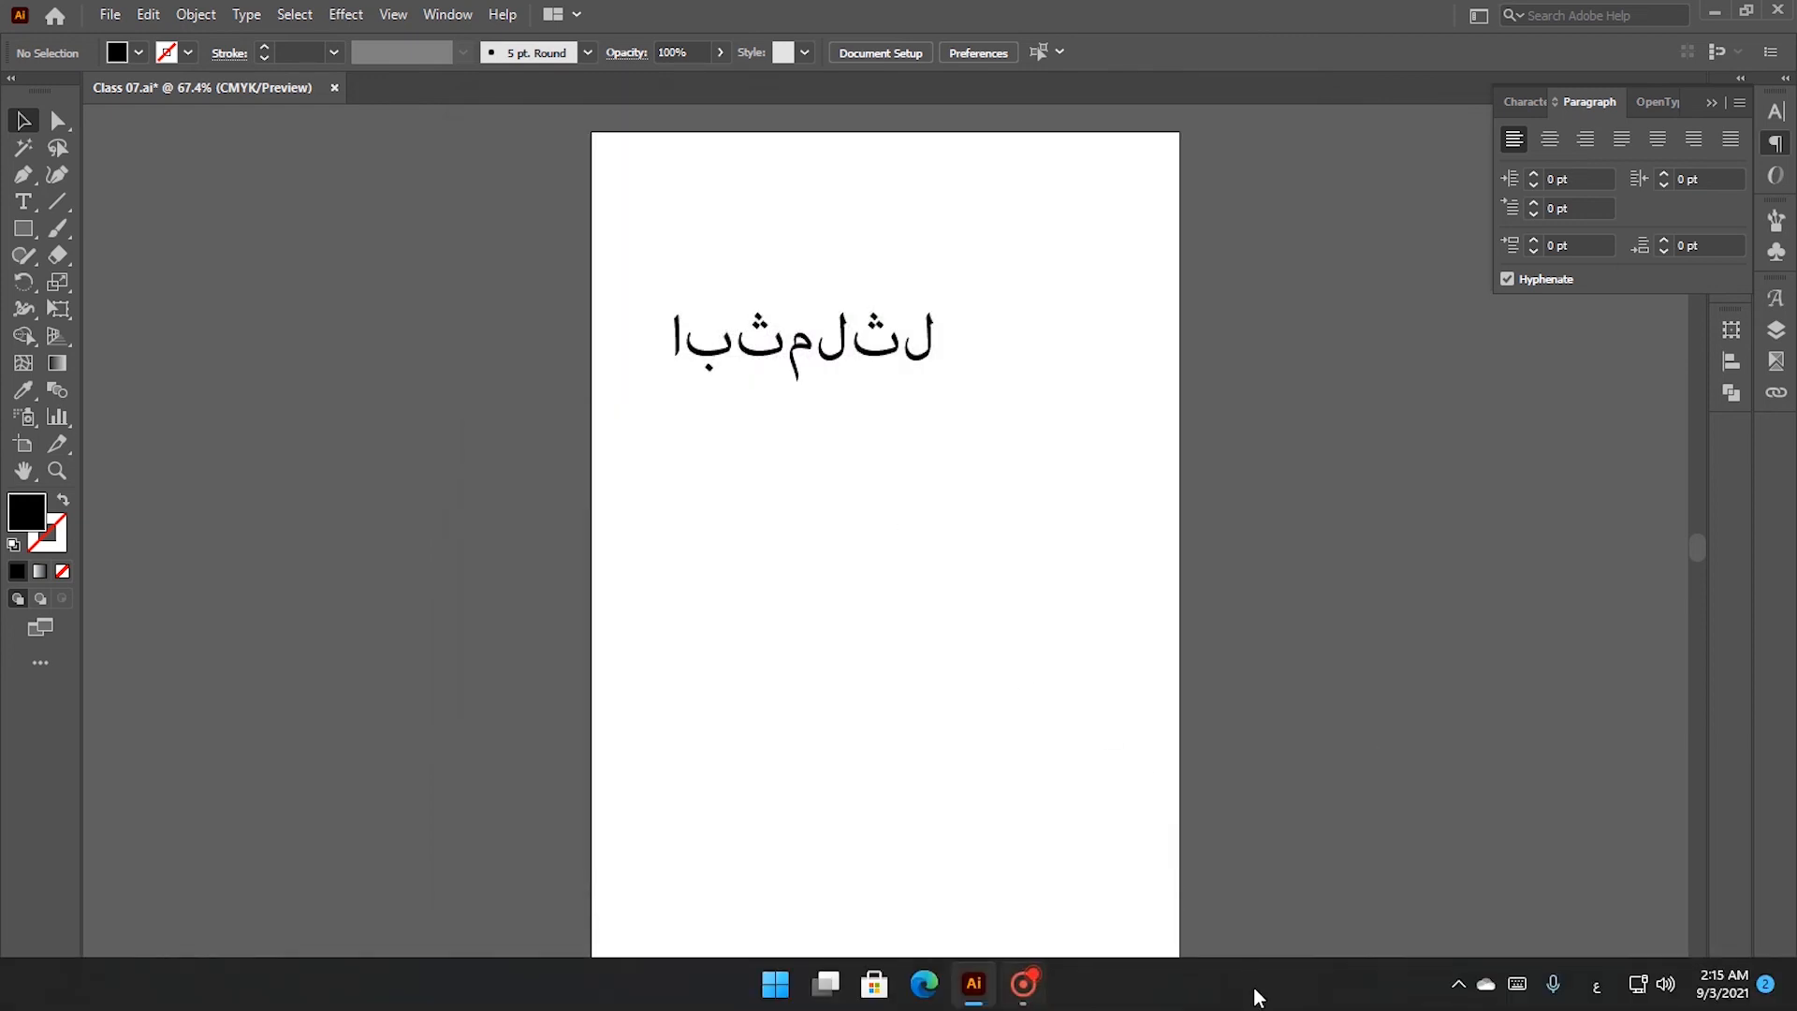
pyautogui.click(1517, 984)
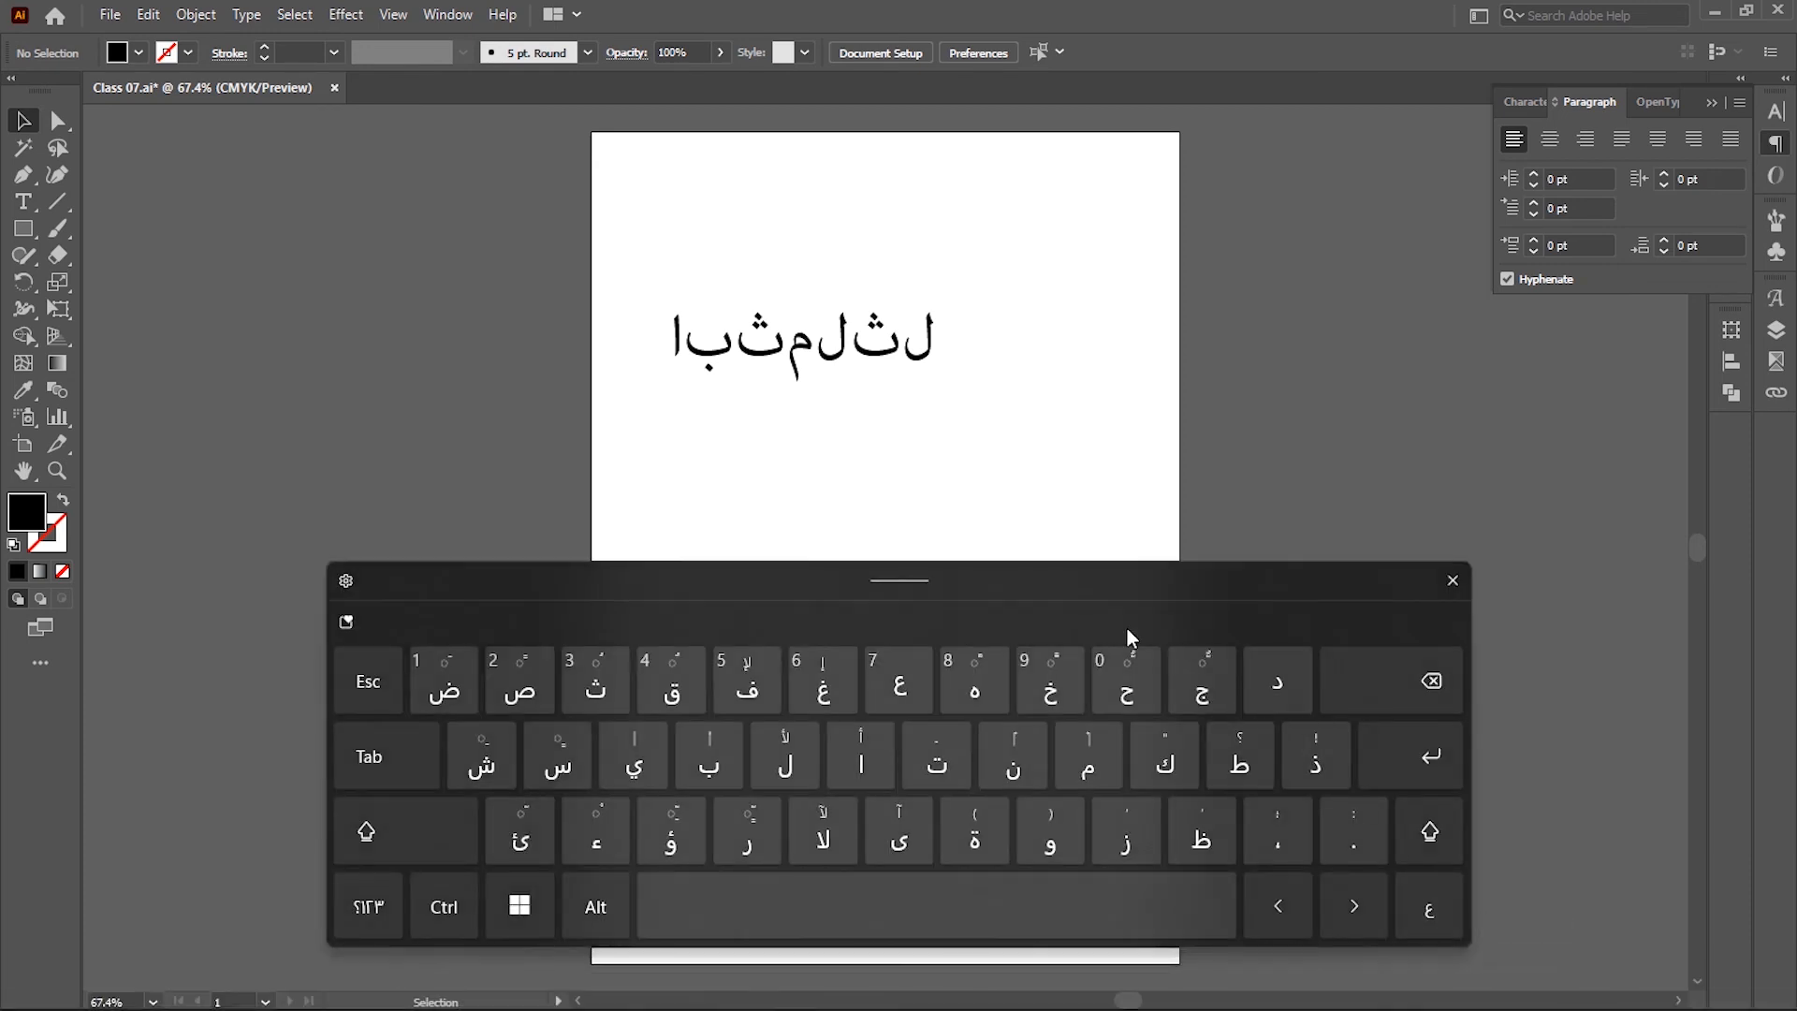
# Apply the Middle Eastern & South Asian Every-line Composer to the Arabic text and deselect it
pyautogui.click(1740, 102)
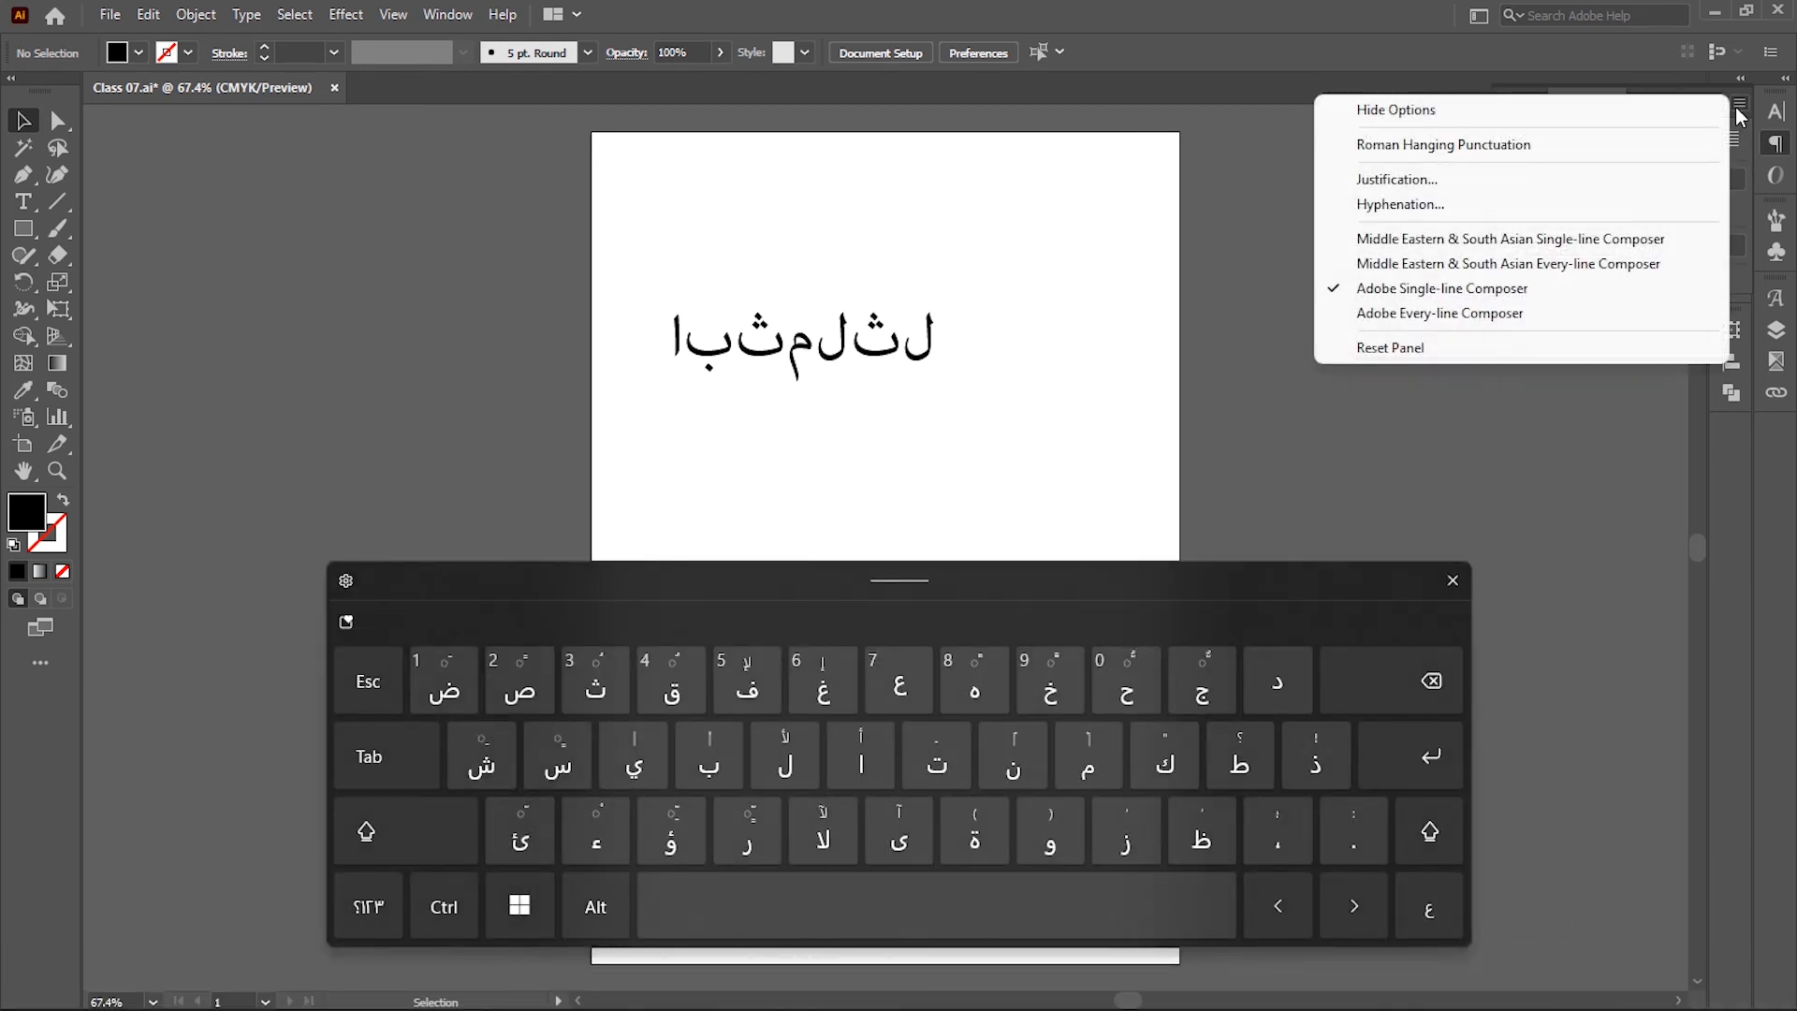
pyautogui.moveTo(1047, 296); pyautogui.dragTo(735, 459)
pyautogui.click(1741, 103)
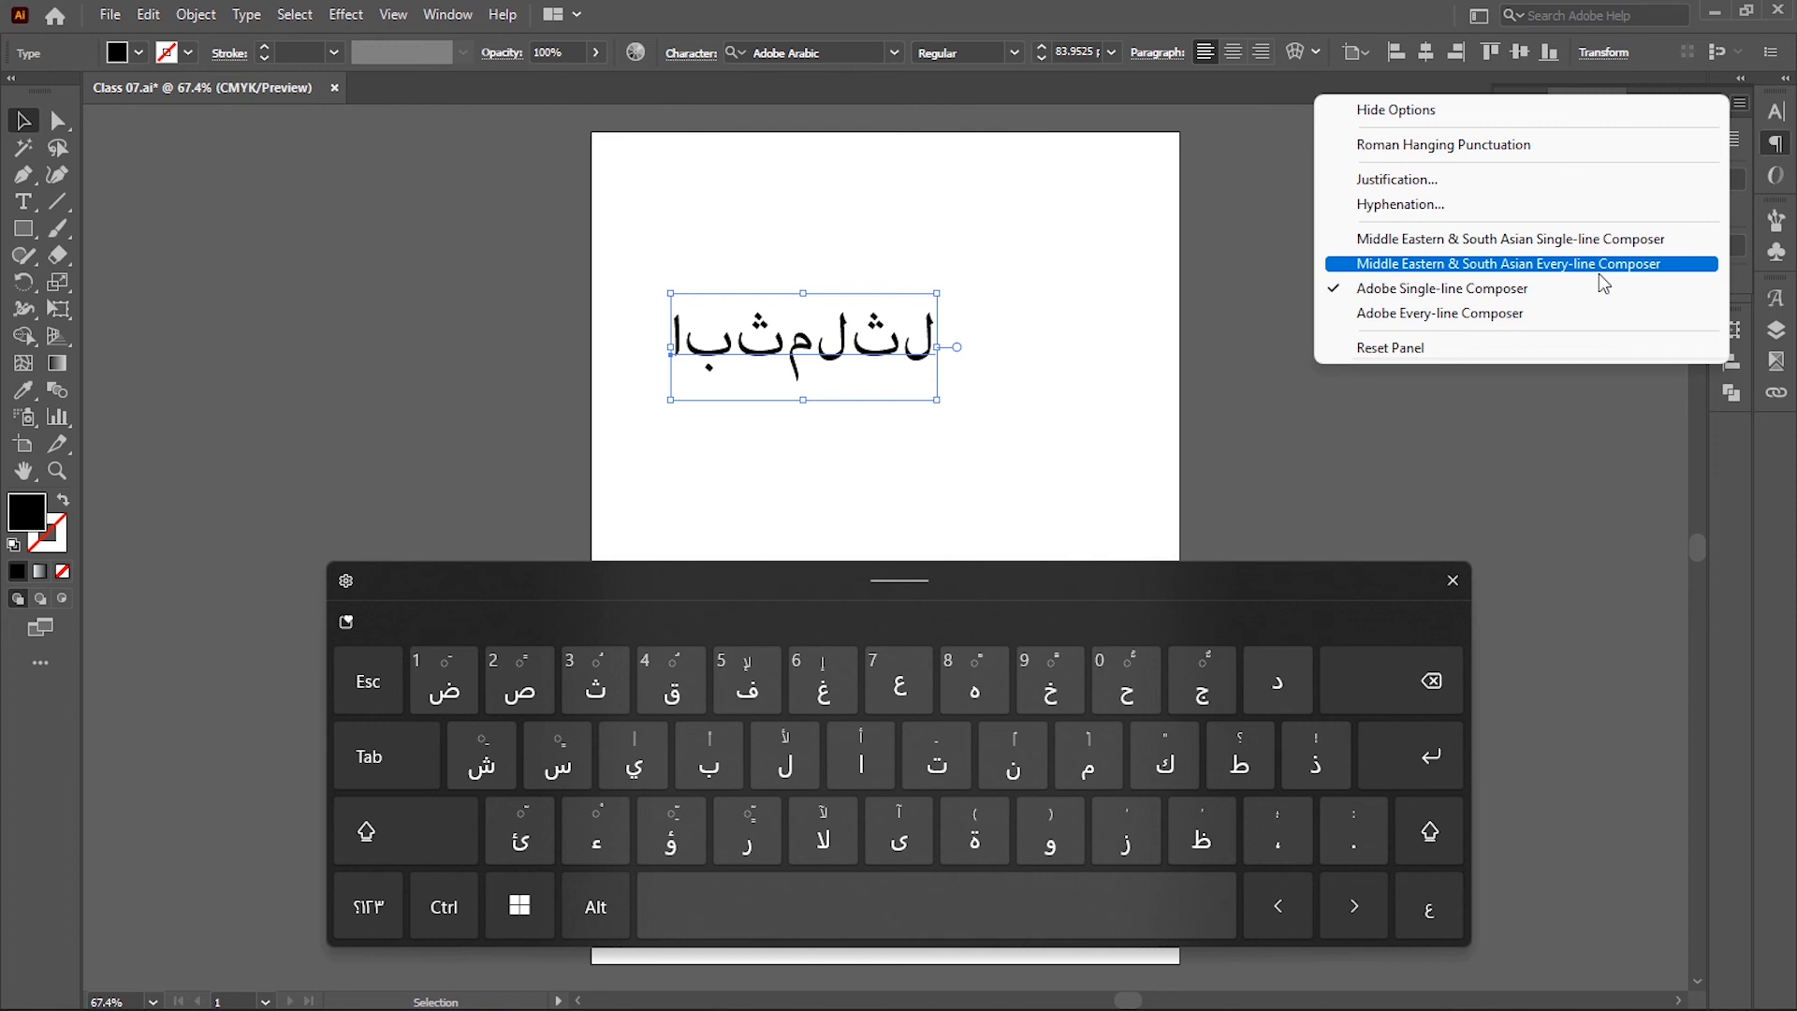
pyautogui.click(1598, 273)
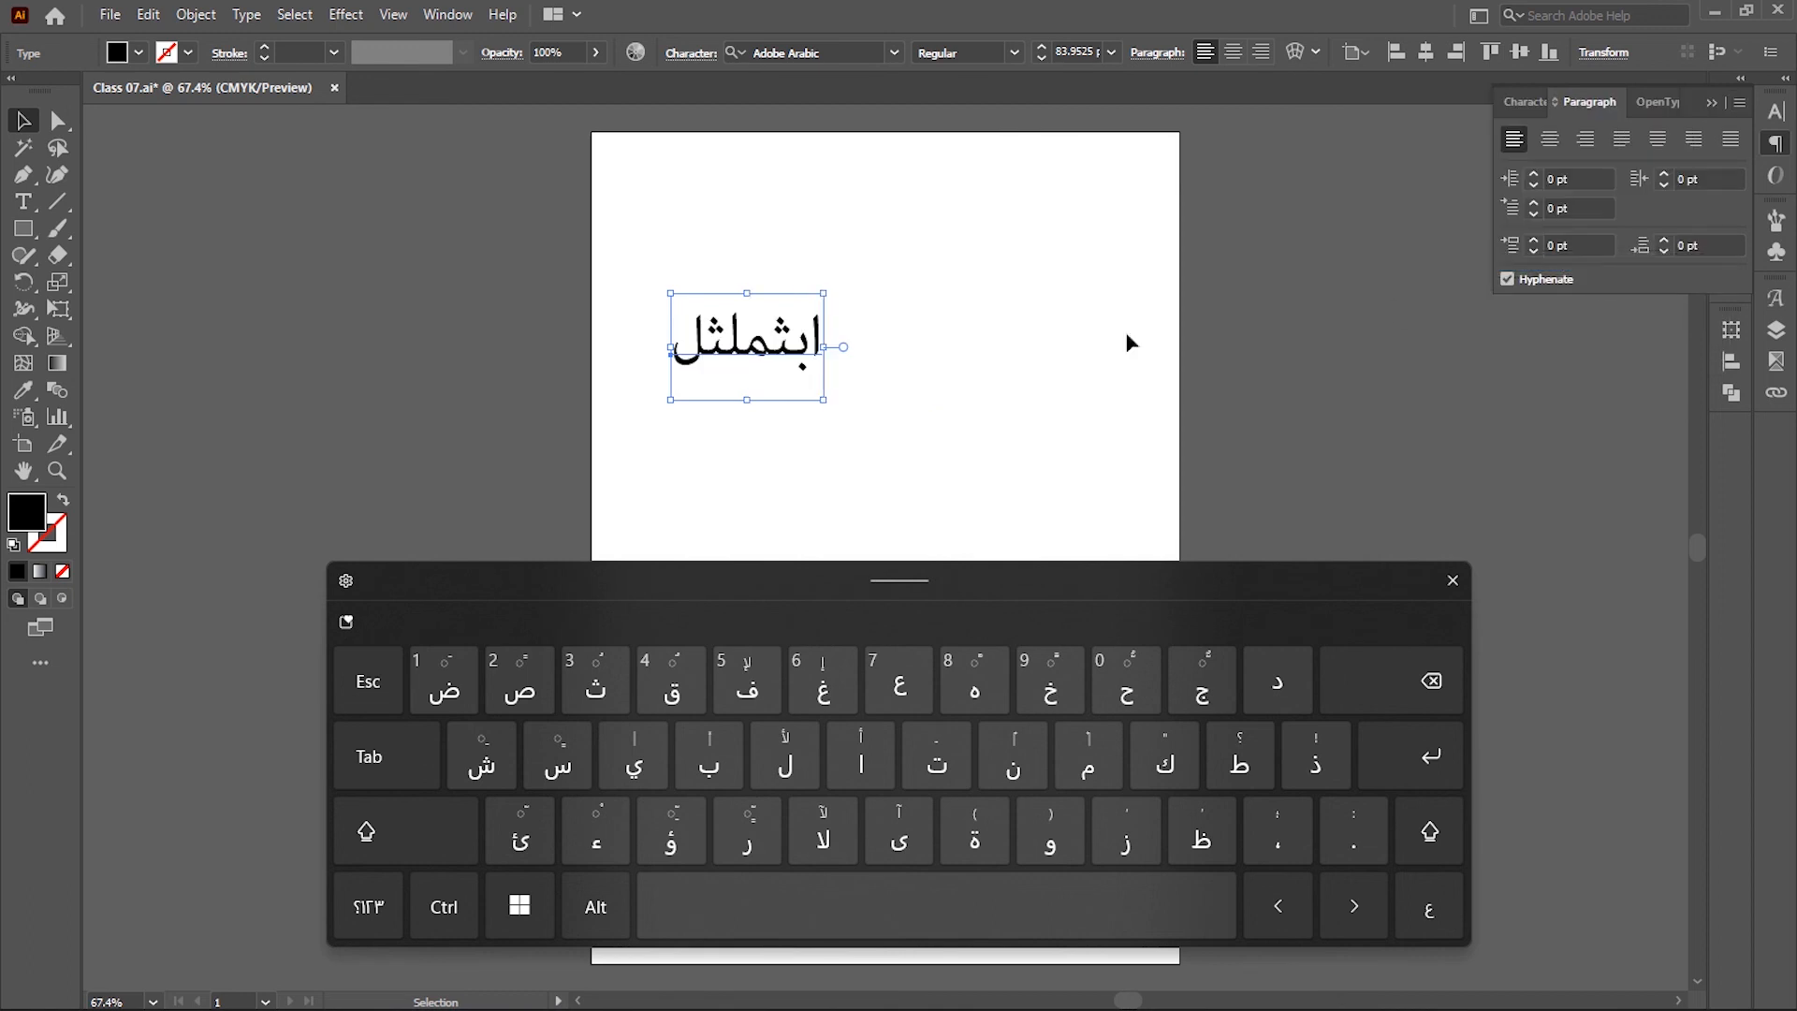
pyautogui.click(1127, 341)
# Move the Arabic text toward the artboard's horizontal centre and reopen the touch keyboard, placed slightly higher
pyautogui.moveTo(736, 354); pyautogui.dragTo(903, 349)
pyautogui.moveTo(1569, 999)
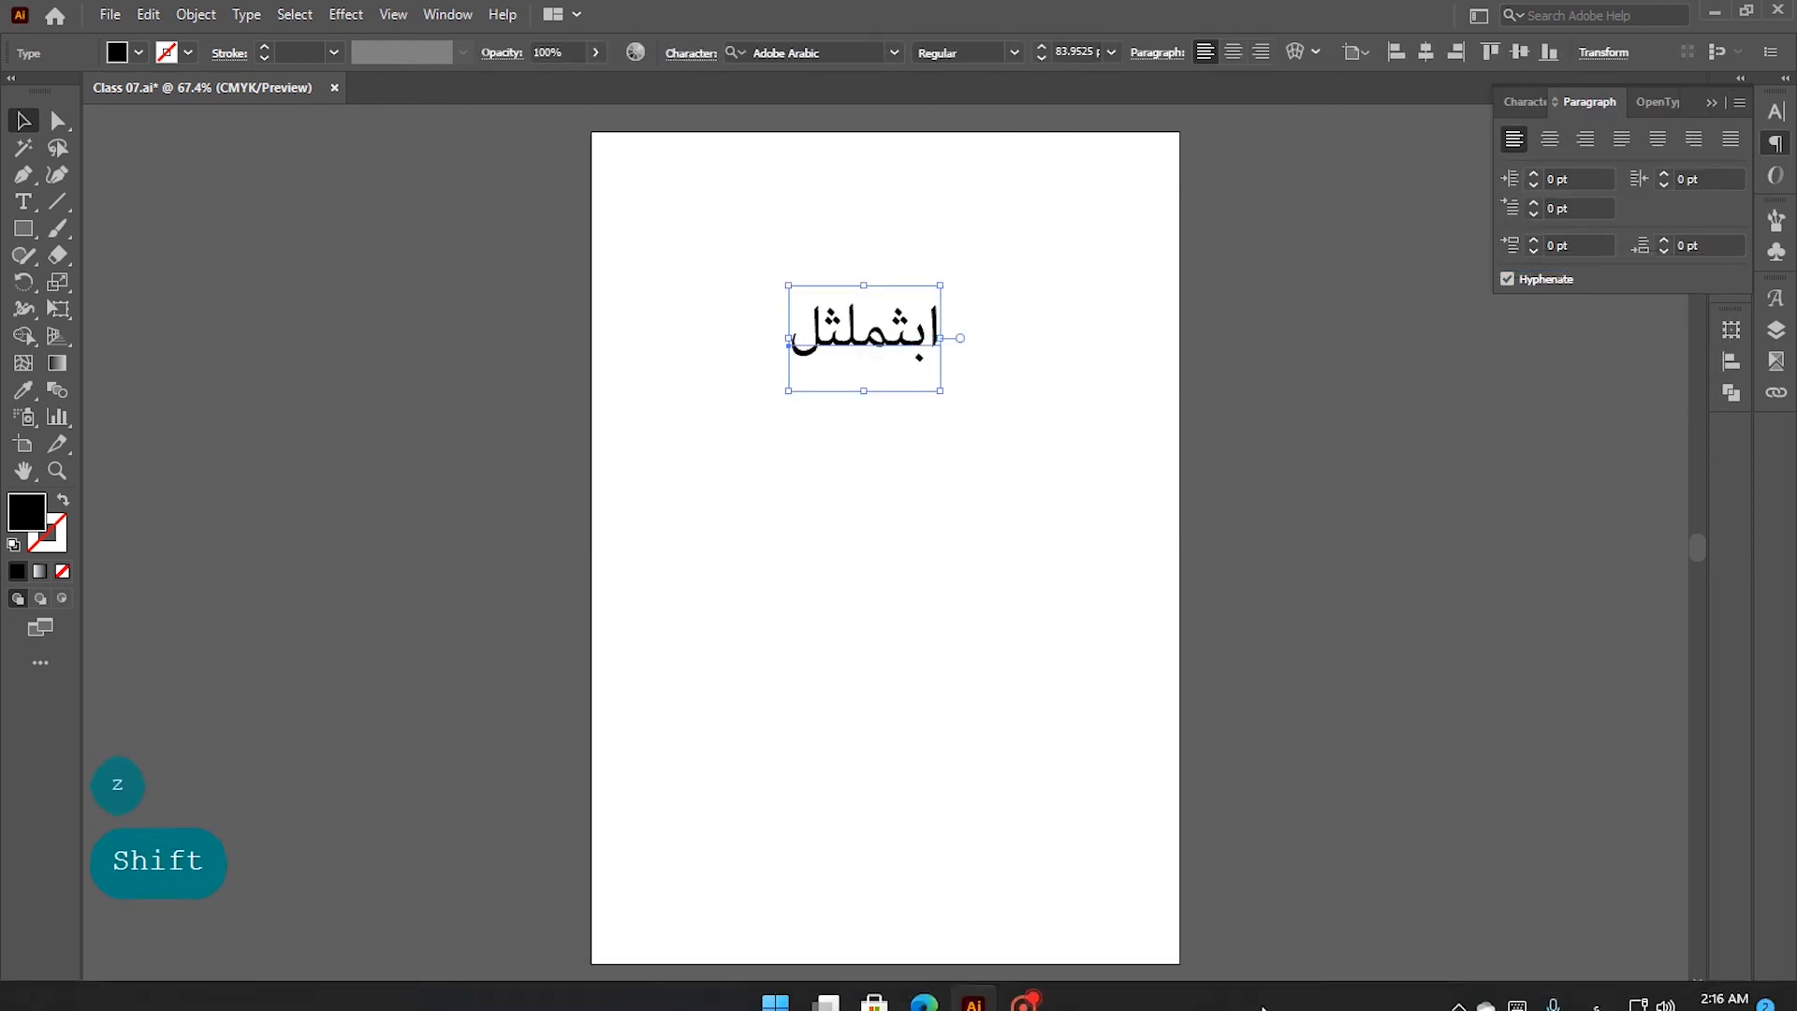
pyautogui.click(1517, 982)
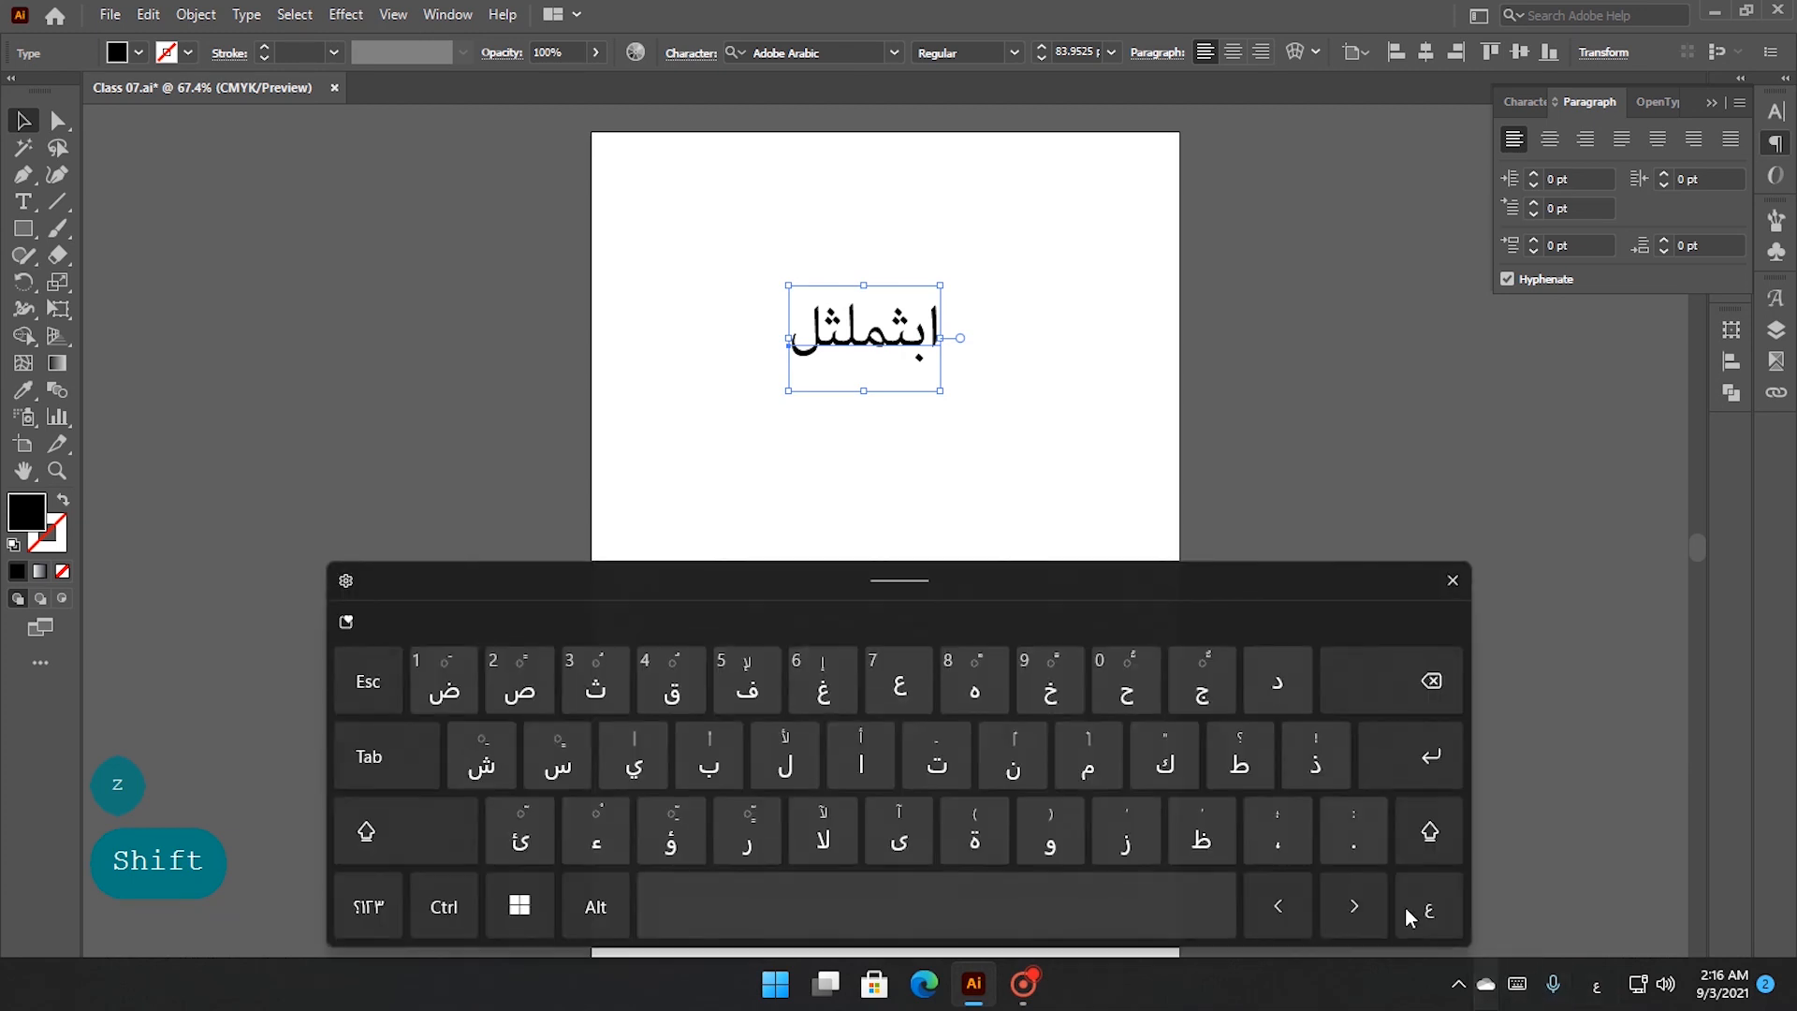
pyautogui.moveTo(970, 573); pyautogui.dragTo(964, 550)
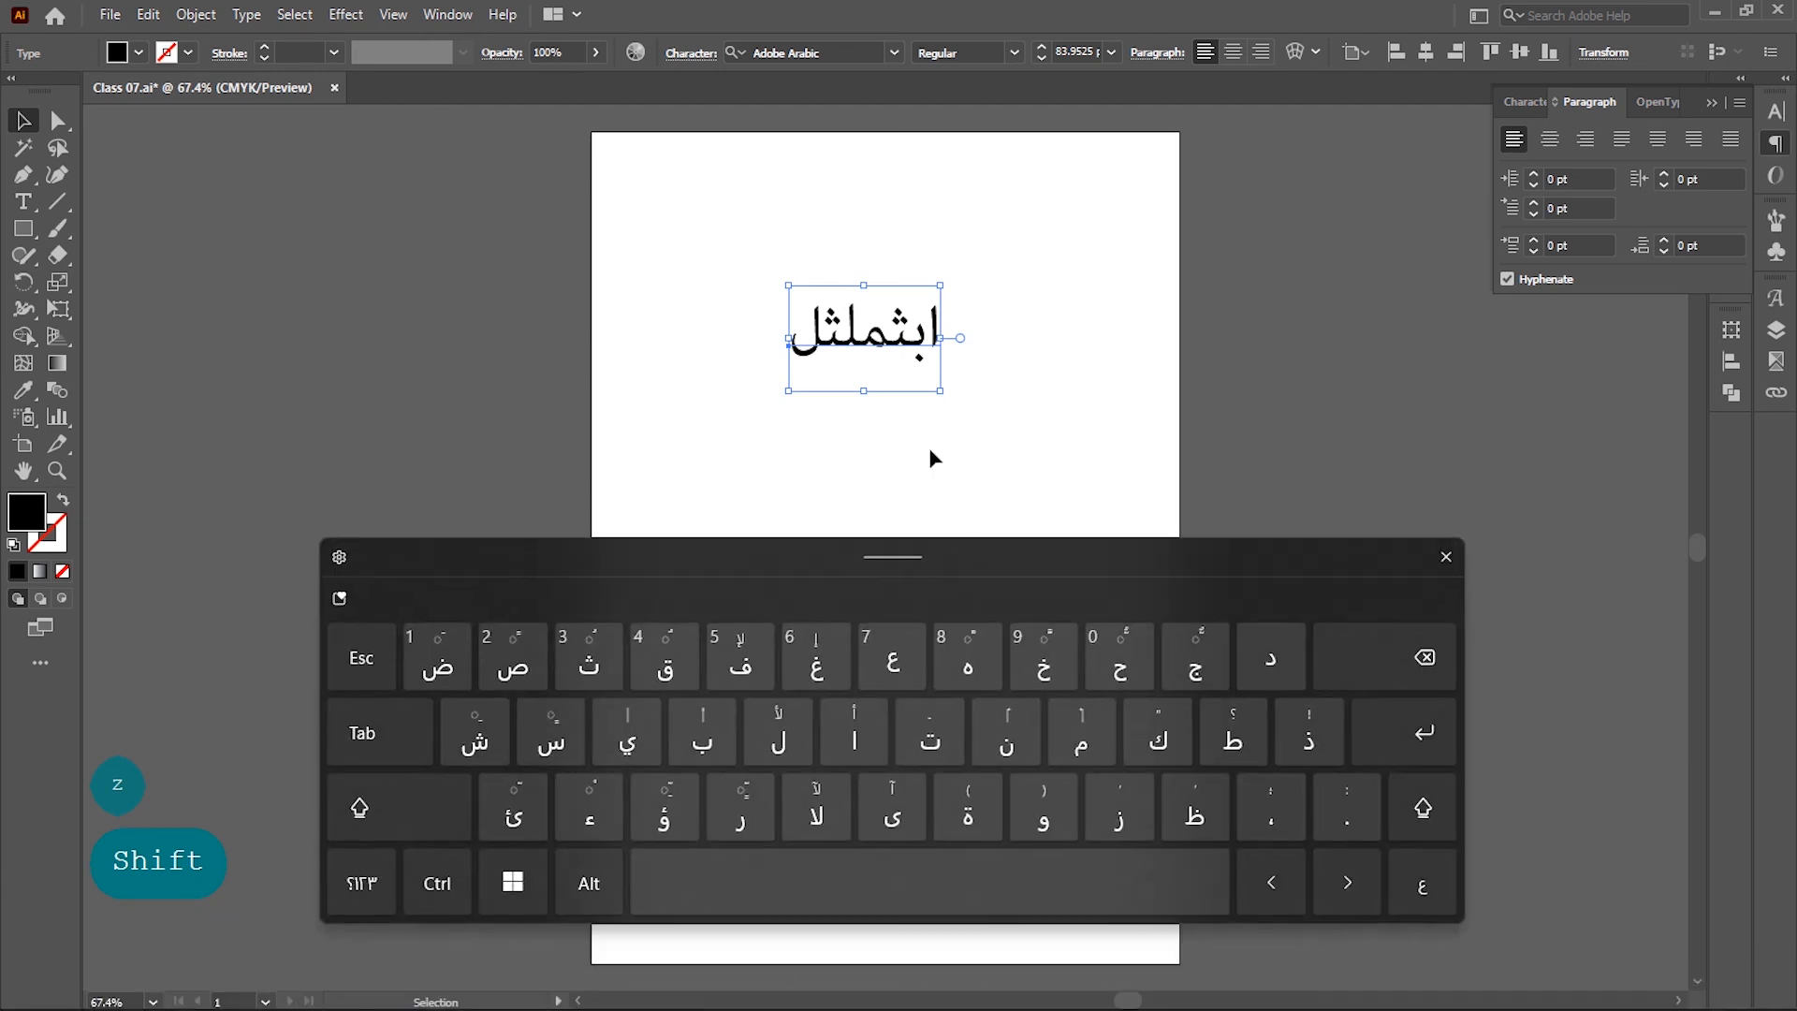
# Replace the Arabic text with the letters اعخلييثث using the touch keyboard
pyautogui.doubleClick(864, 323)
pyautogui.doubleClick(866, 325)
pyautogui.click(859, 724)
pyautogui.click(891, 659)
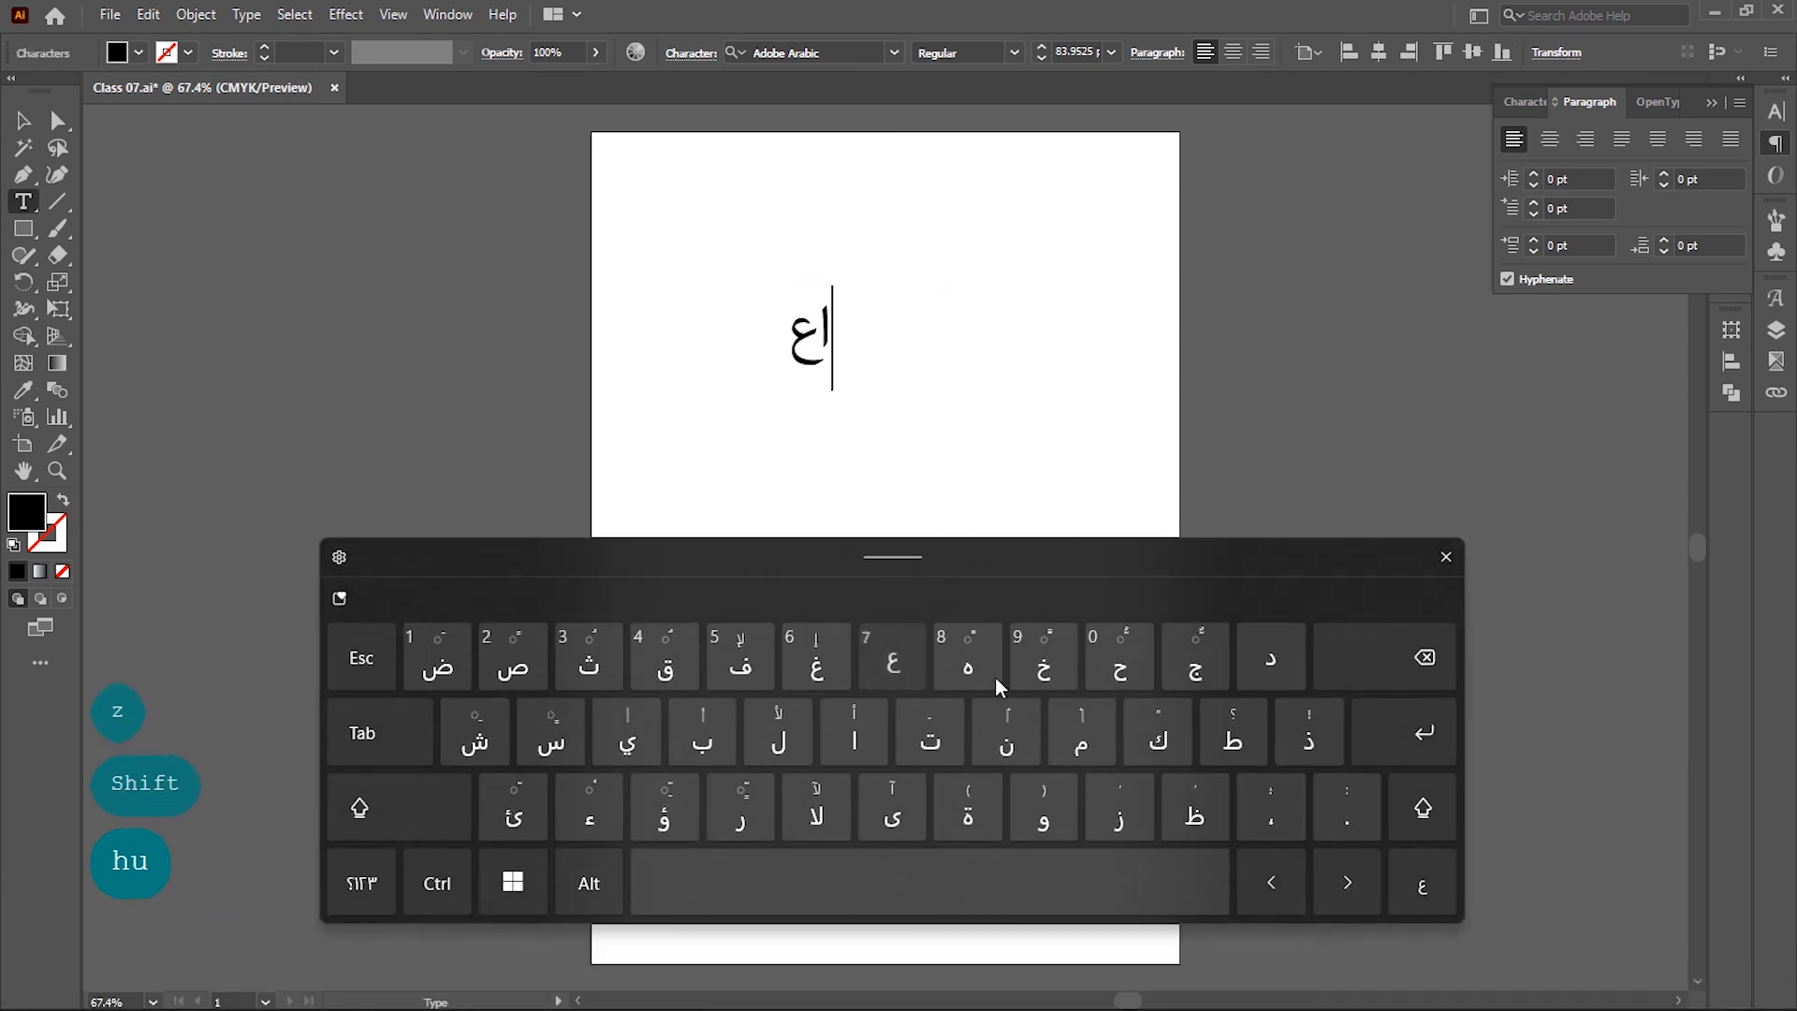
pyautogui.click(1043, 660)
pyautogui.click(779, 739)
pyautogui.click(641, 720)
pyautogui.click(643, 717)
pyautogui.doubleClick(572, 664)
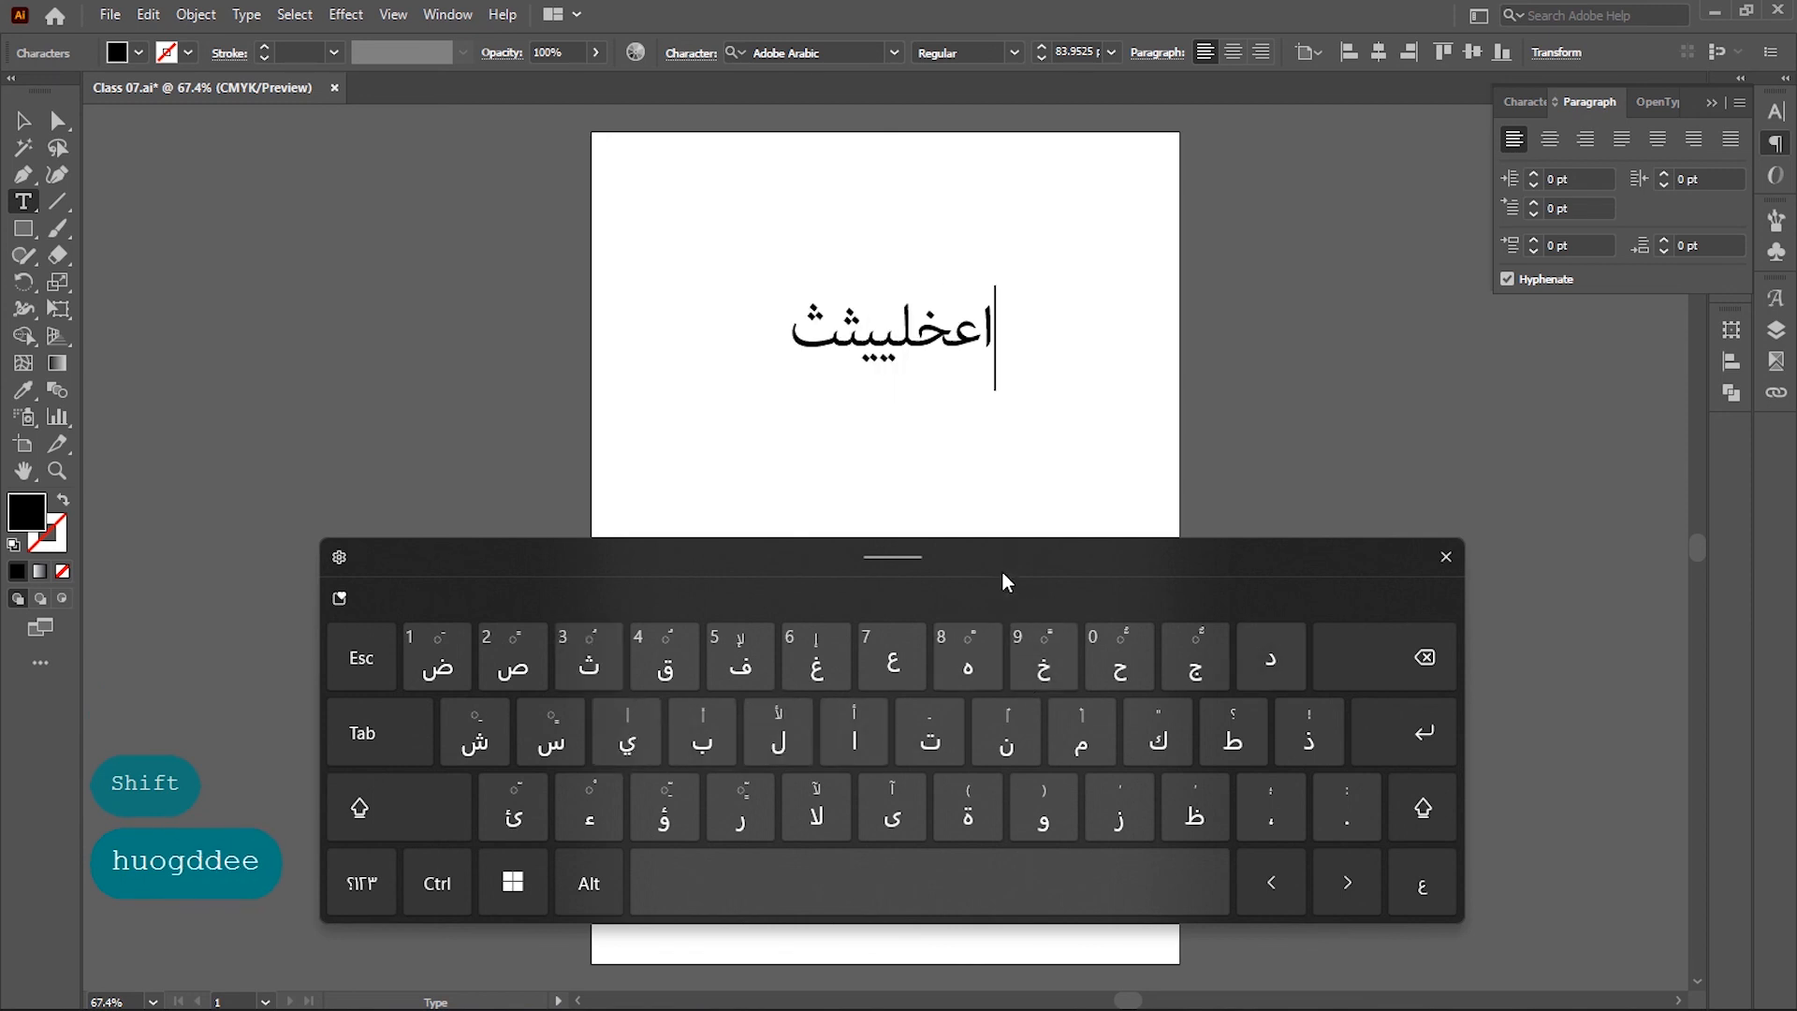
# Delete all the Arabic letters from the text object, leaving it open for new text
pyautogui.doubleClick(1362, 638)
pyautogui.click(1362, 637)
pyautogui.click(1362, 637)
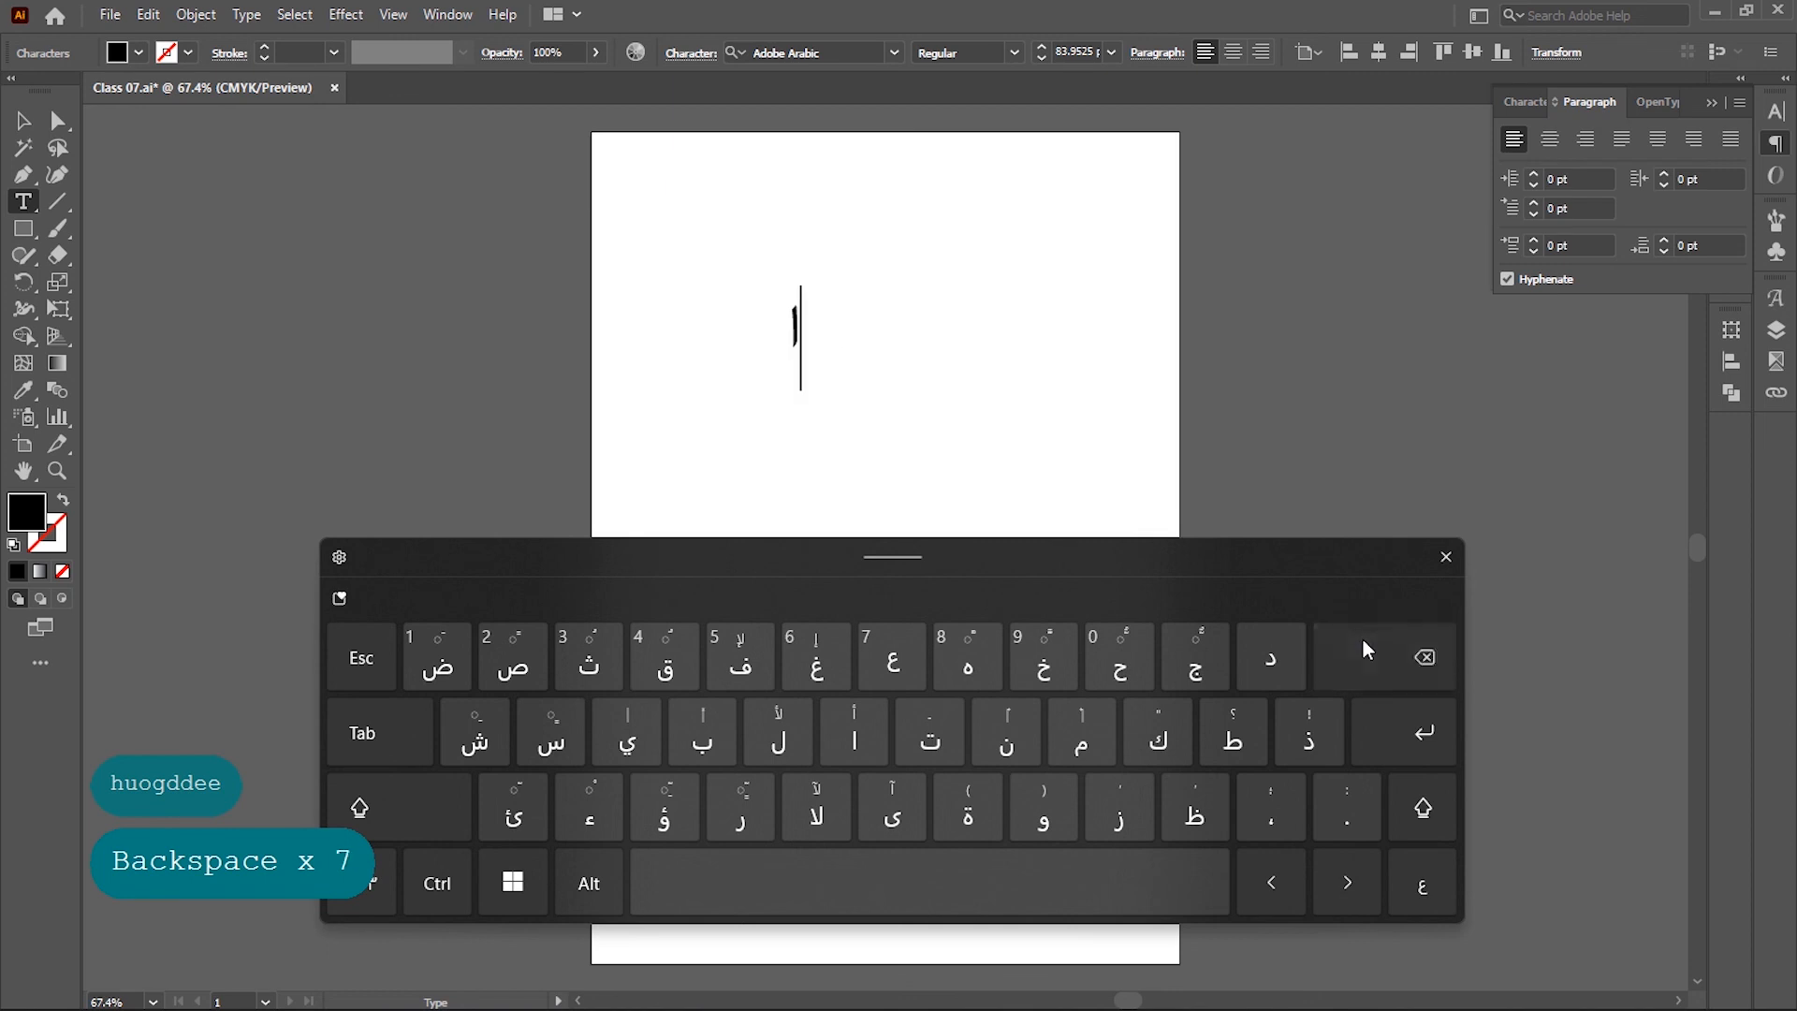
pyautogui.click(1362, 638)
pyautogui.click(1355, 642)
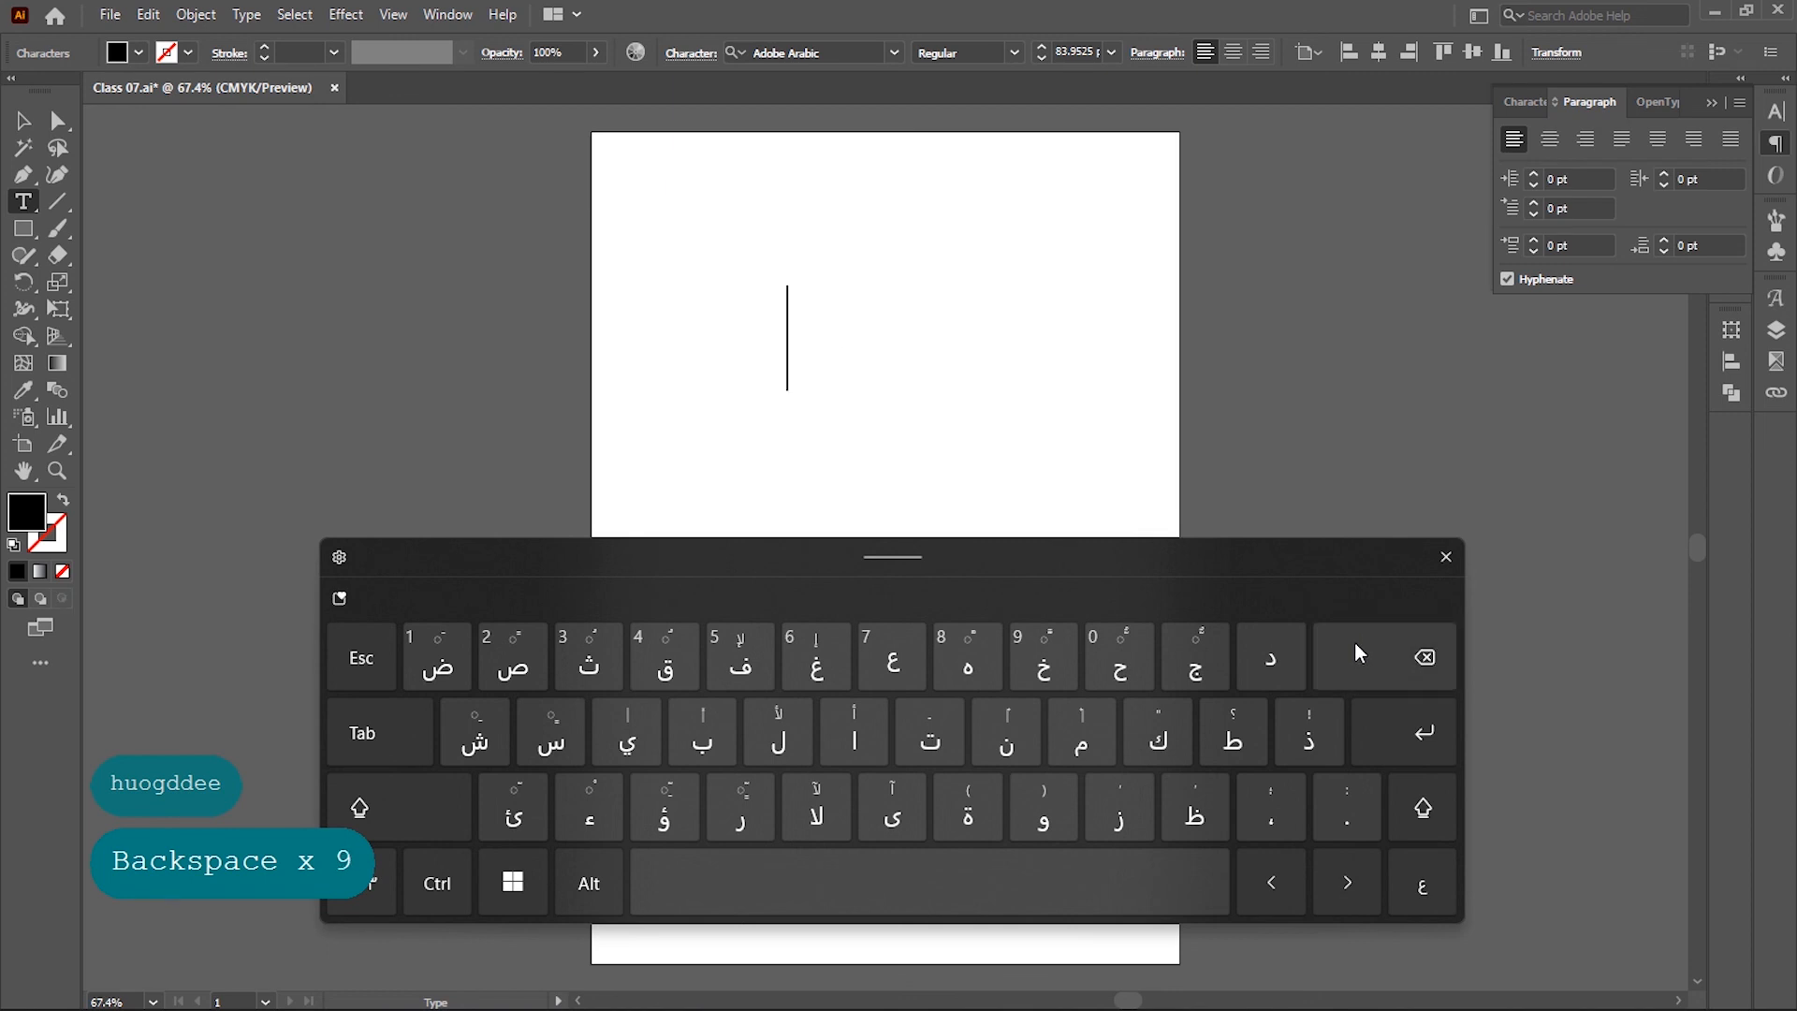